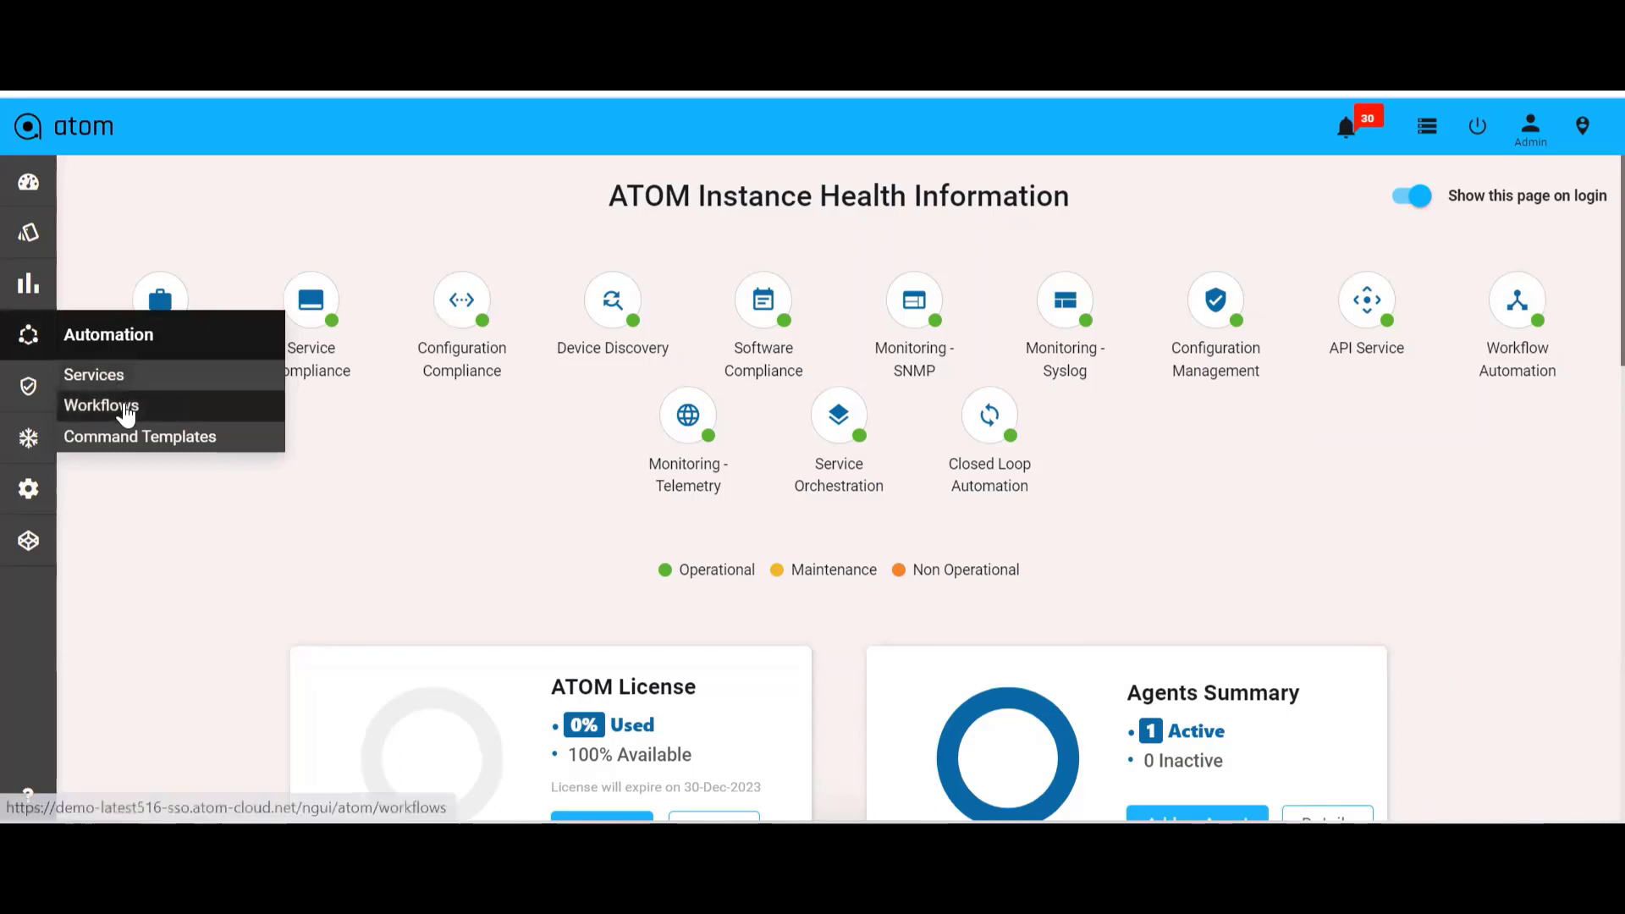
Open the automation workflows list and show its filter options, ready to choose a workflow
{"action": "left_click", "coordinate": [125, 408]}
{"action": "left_click", "coordinate": [238, 178]}
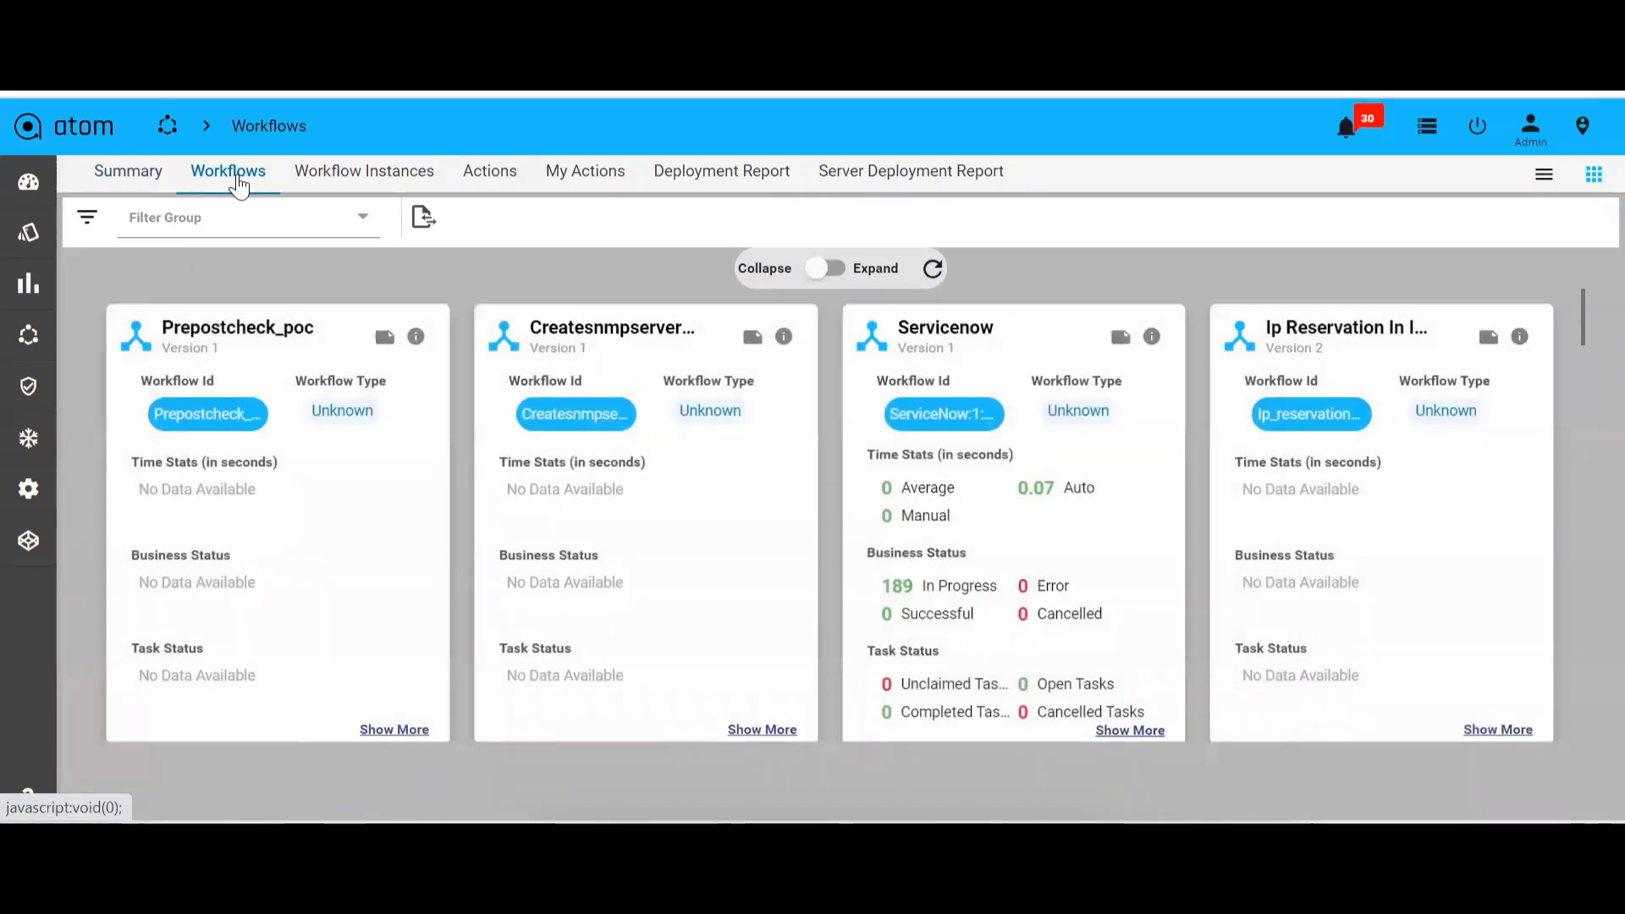
{"action": "left_click", "coordinate": [88, 224]}
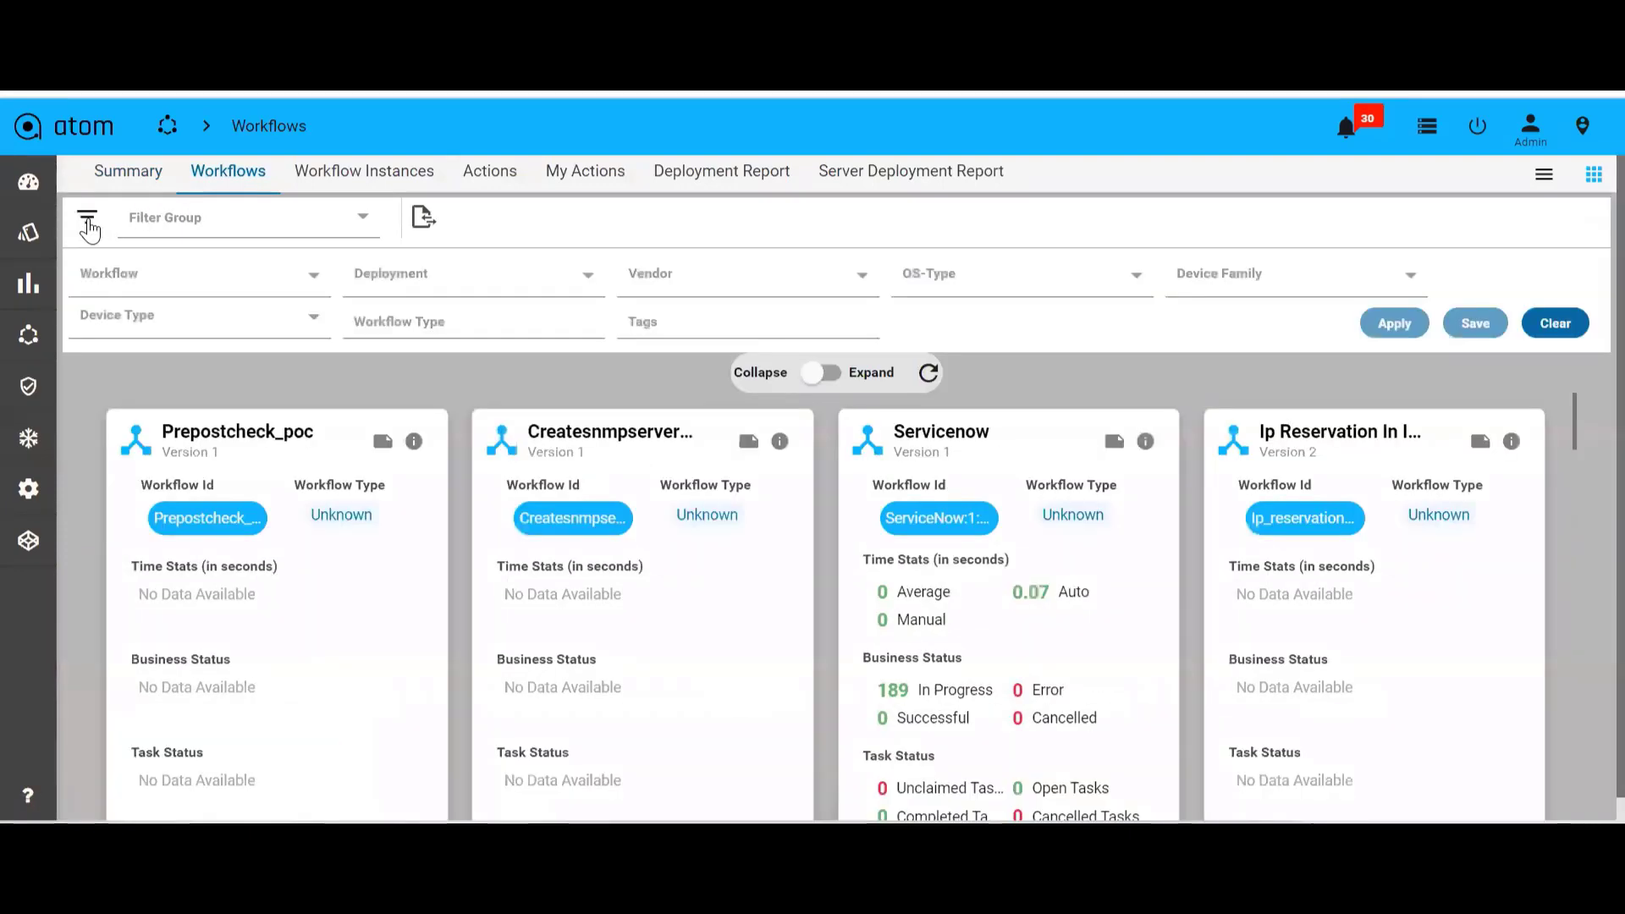
{"action": "left_click", "coordinate": [124, 278]}
{"action": "type", "text": "imag"}
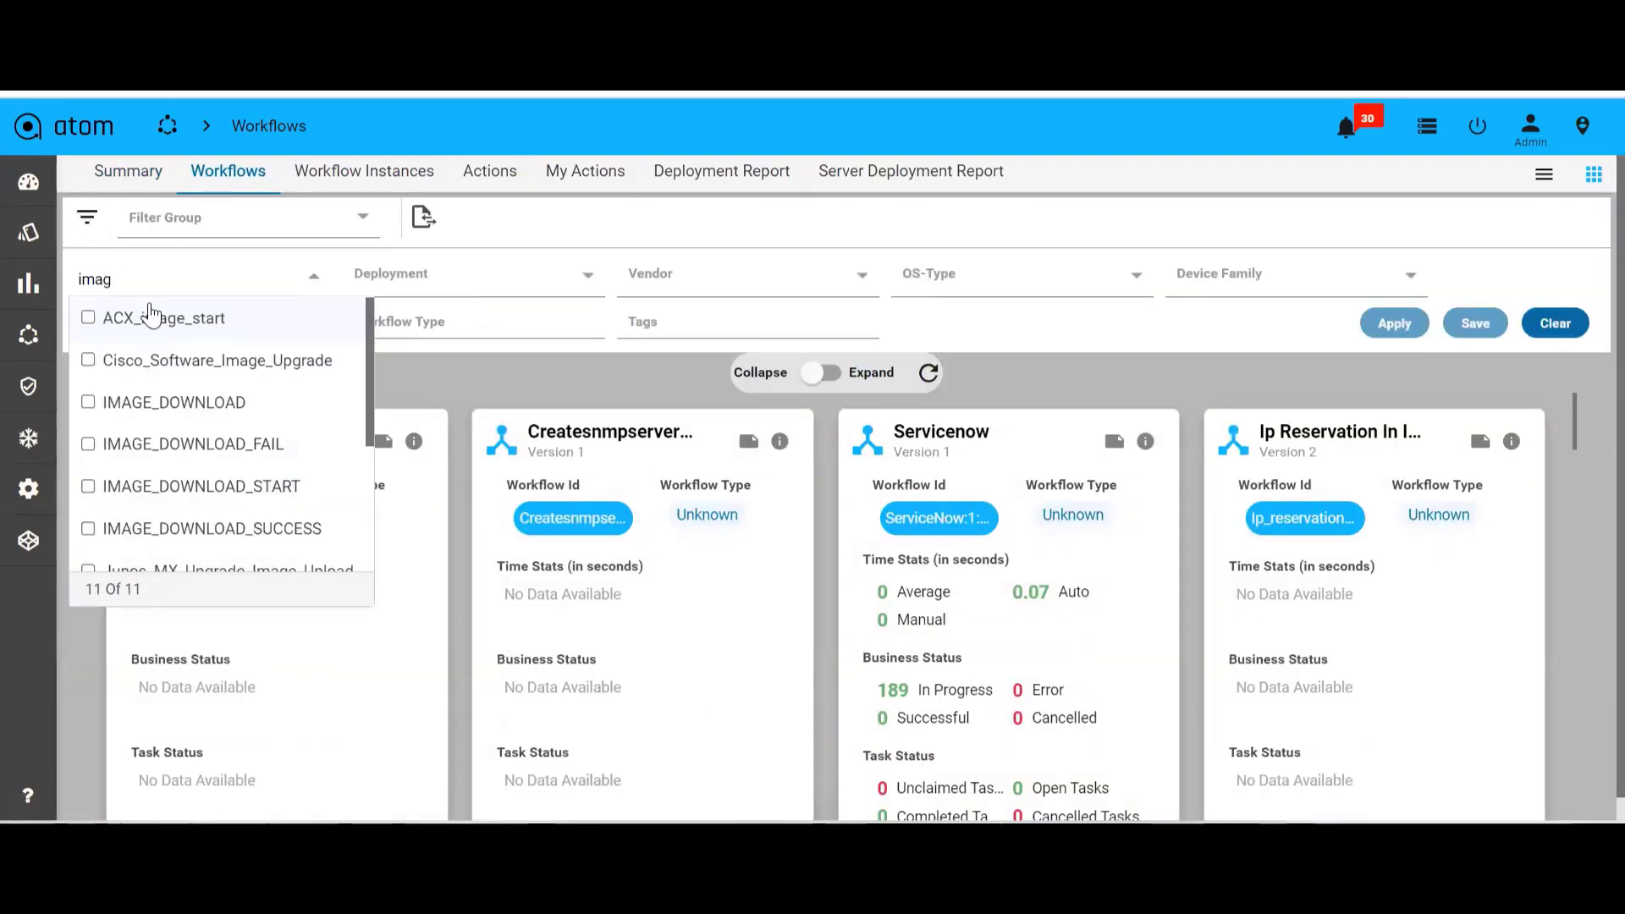
{"action": "key", "text": "BackSpace"}
{"action": "key", "text": "BackSpace"}
{"action": "key", "text": "BackSpace"}
{"action": "key", "text": "BackSpace"}
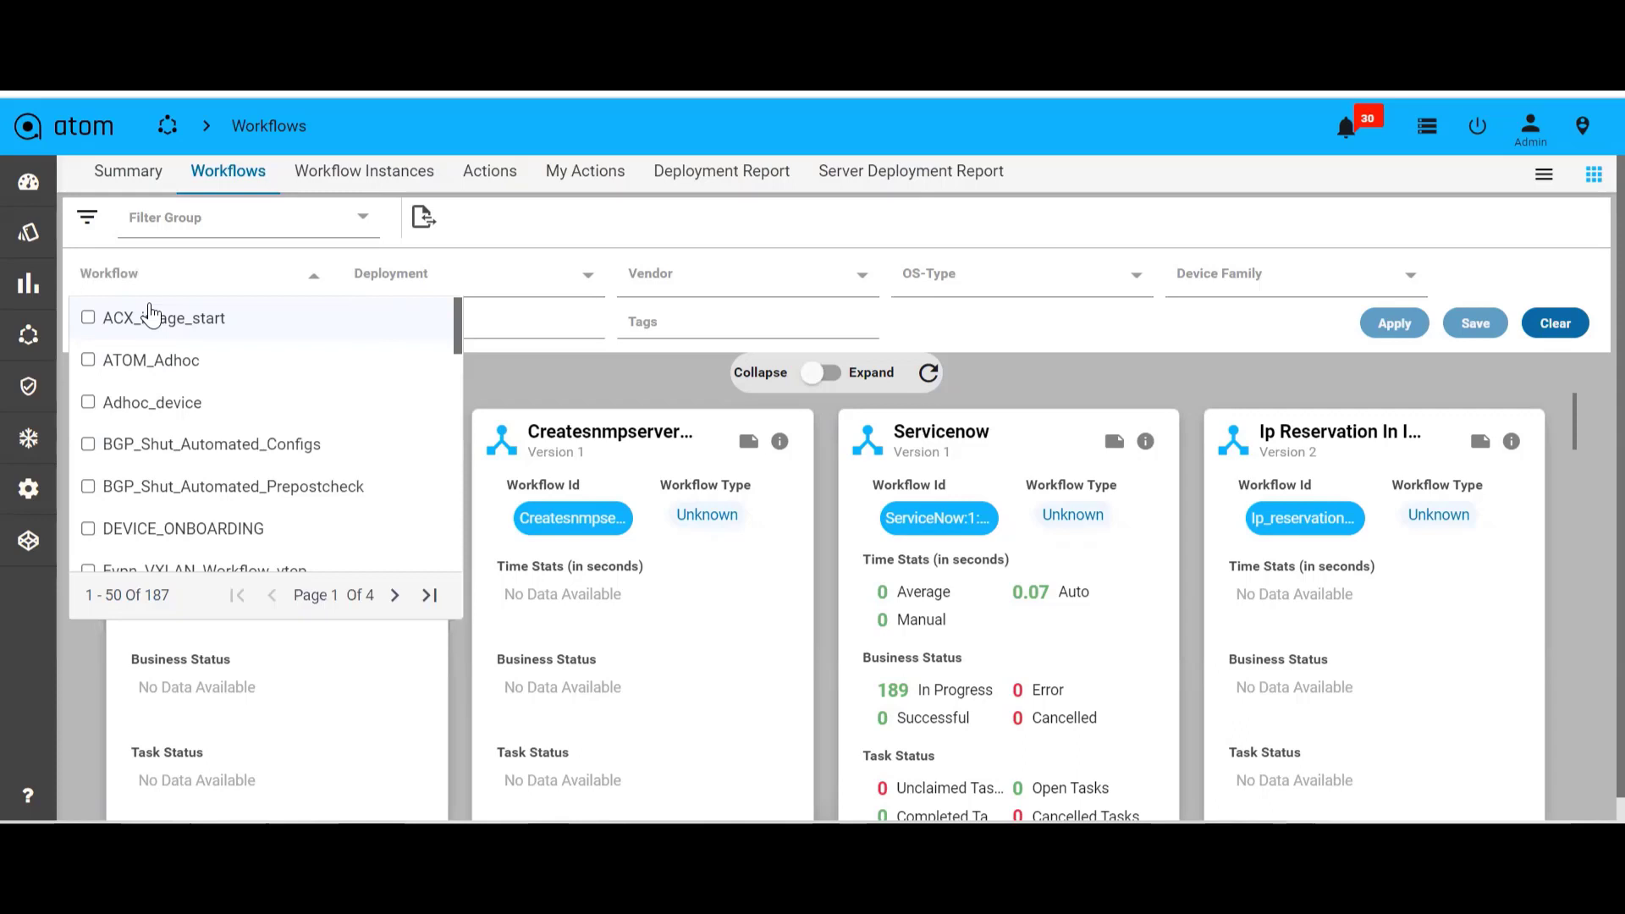
Search the workflow filter for "upgrade" and apply it with Software_Maintenance_Upgrade_Juniper selected
{"action": "type", "text": "upgrade"}
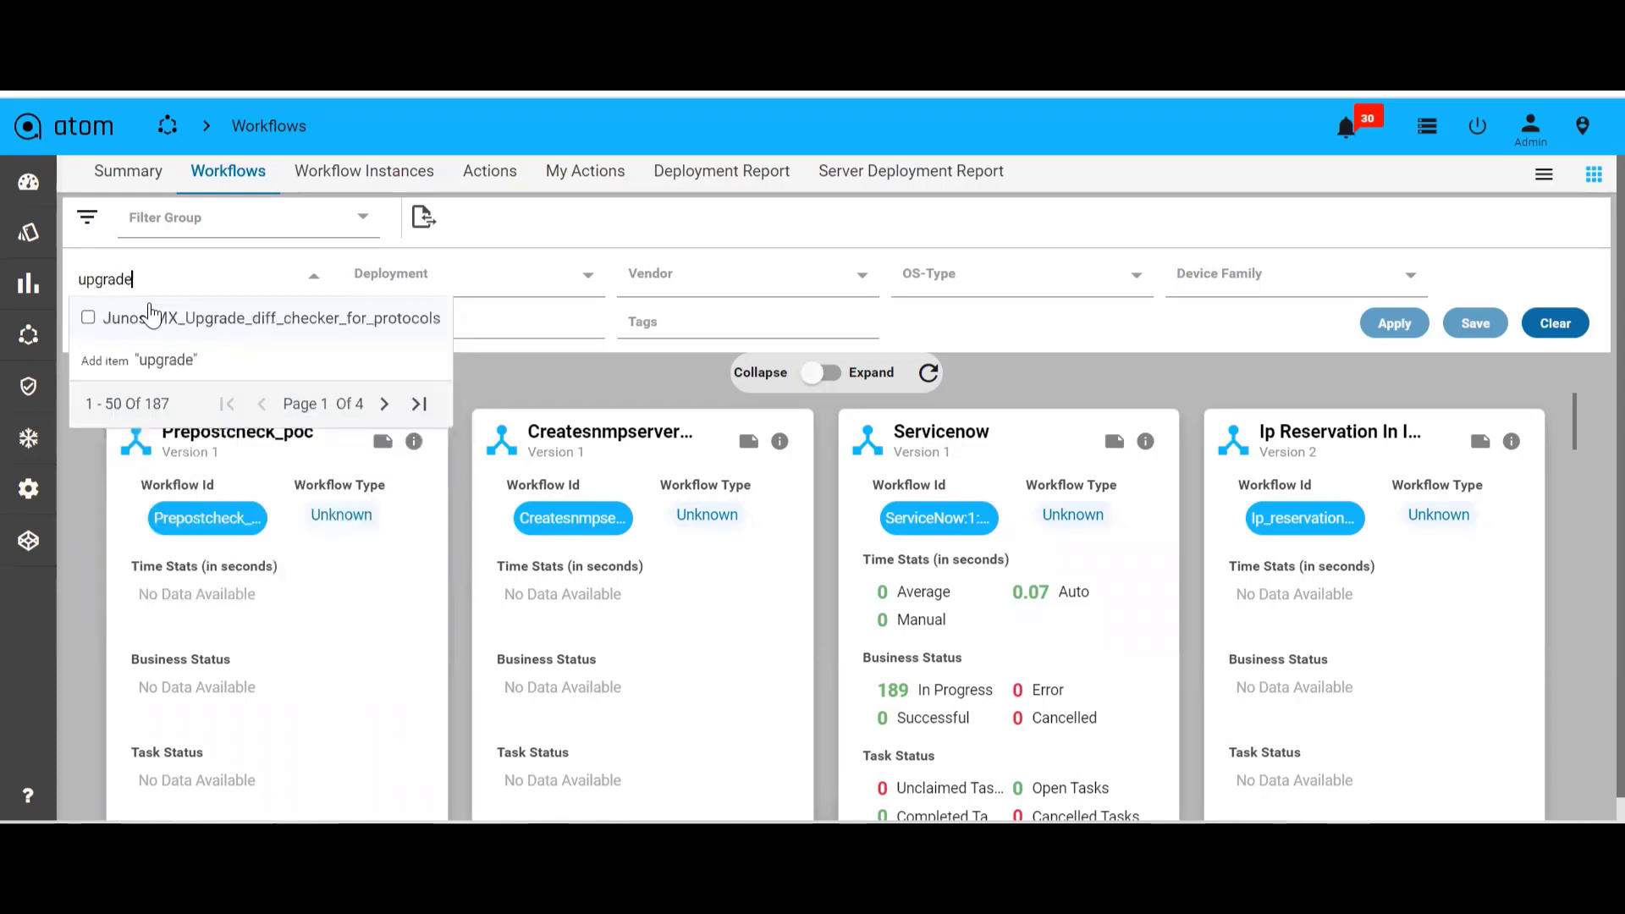
{"action": "scroll", "coordinate": [195, 455], "scroll_direction": "down", "scroll_amount": 3}
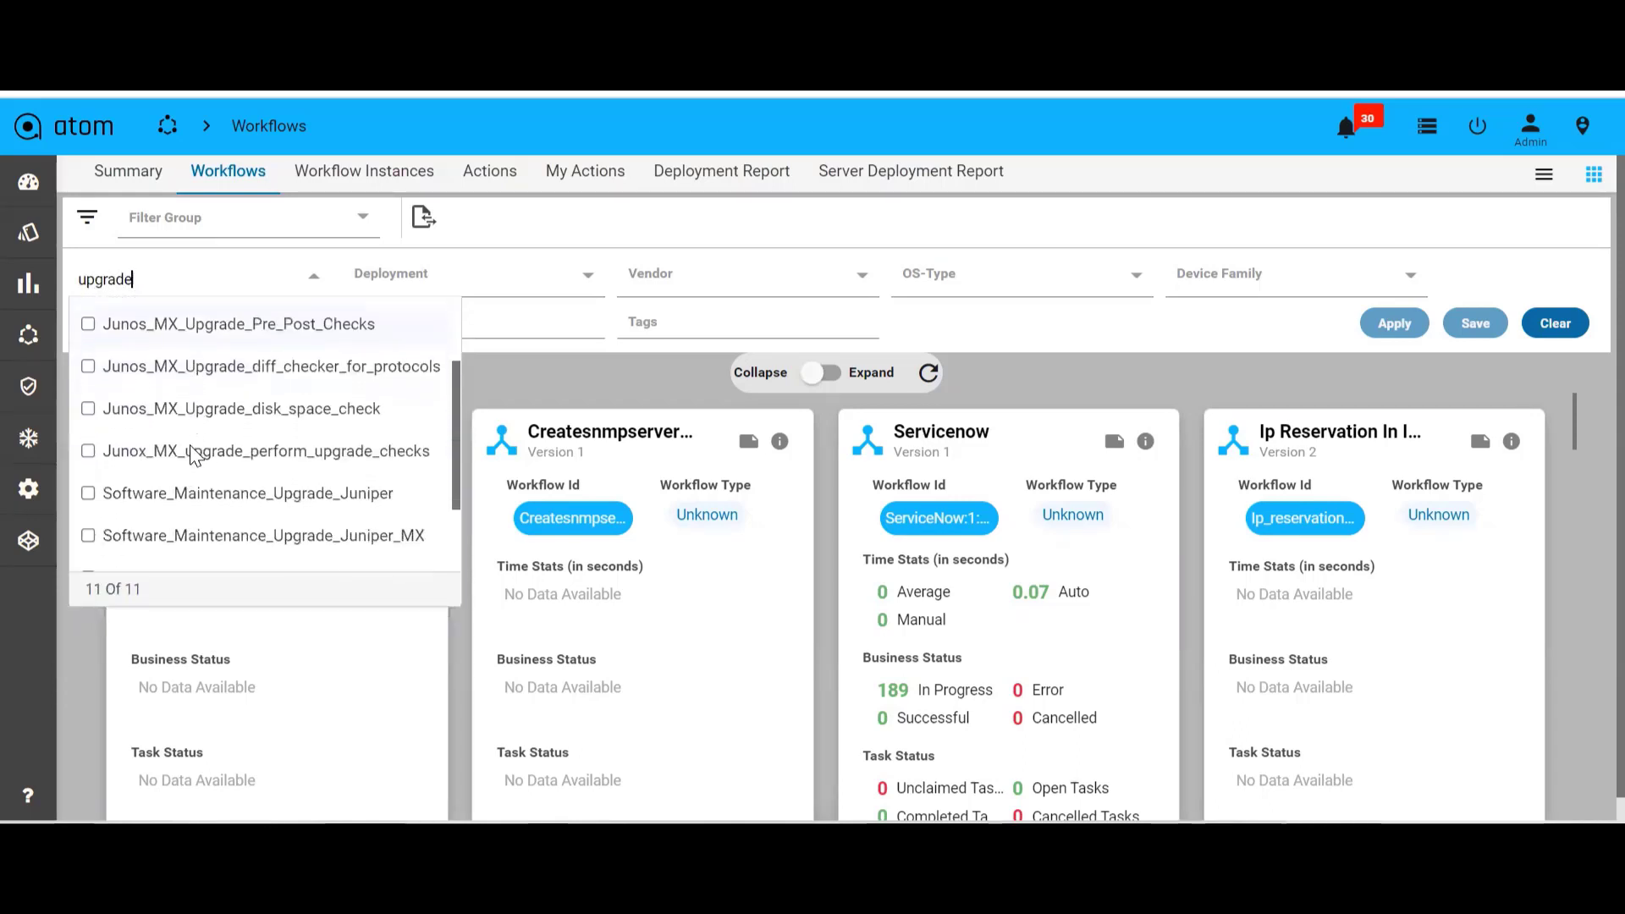
{"action": "scroll", "coordinate": [195, 455], "scroll_direction": "down", "scroll_amount": 2}
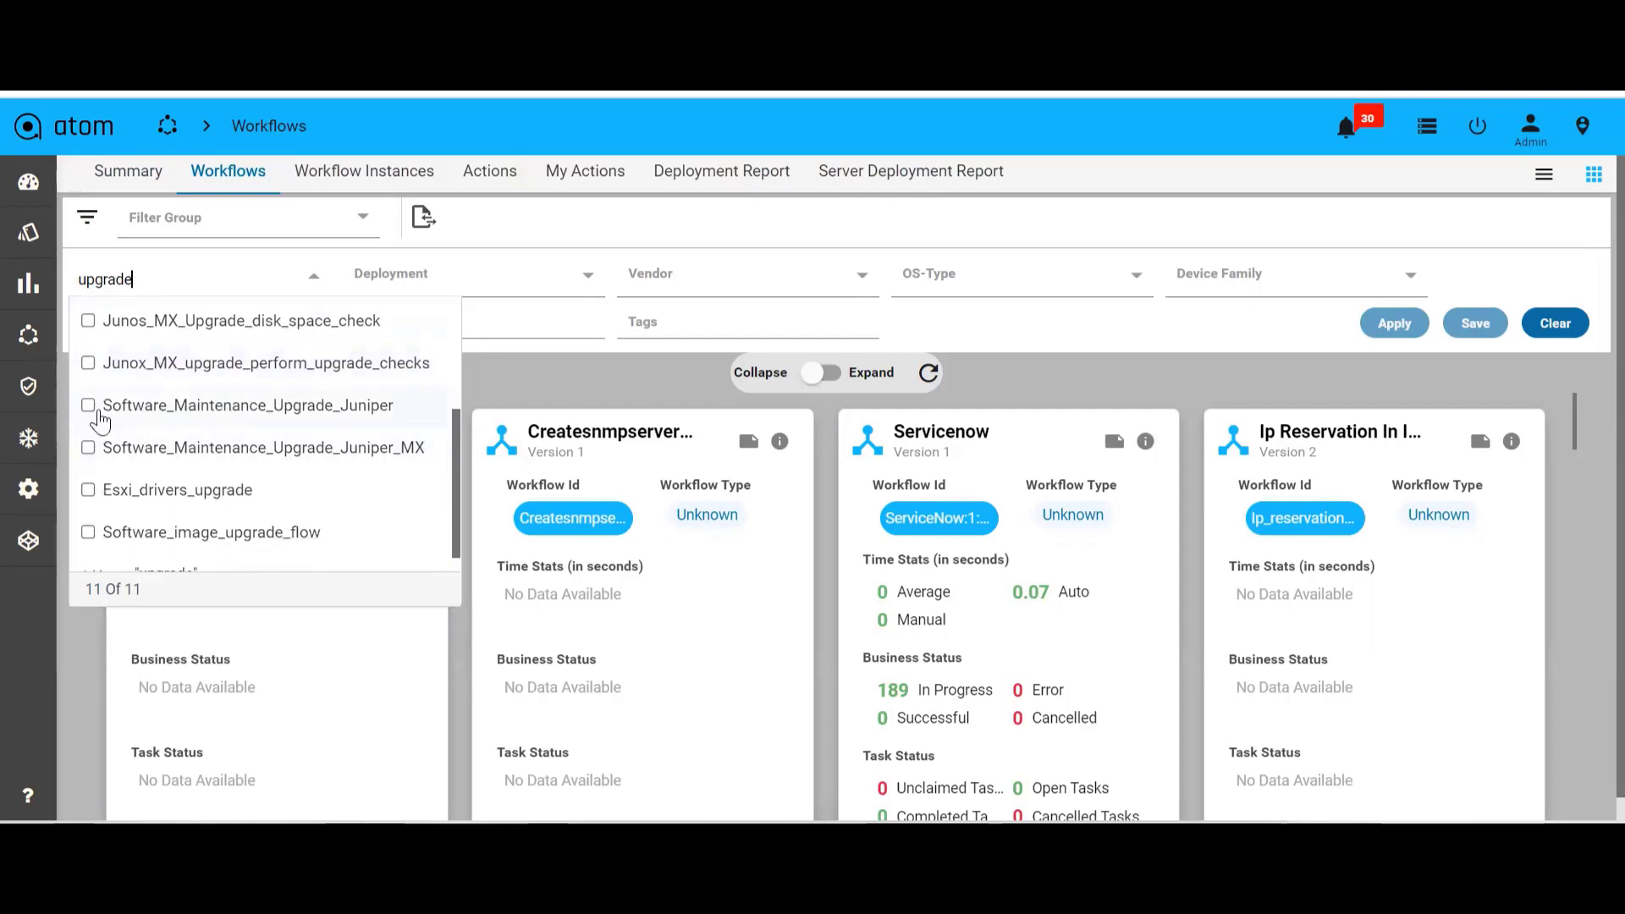
{"action": "left_click", "coordinate": [96, 410]}
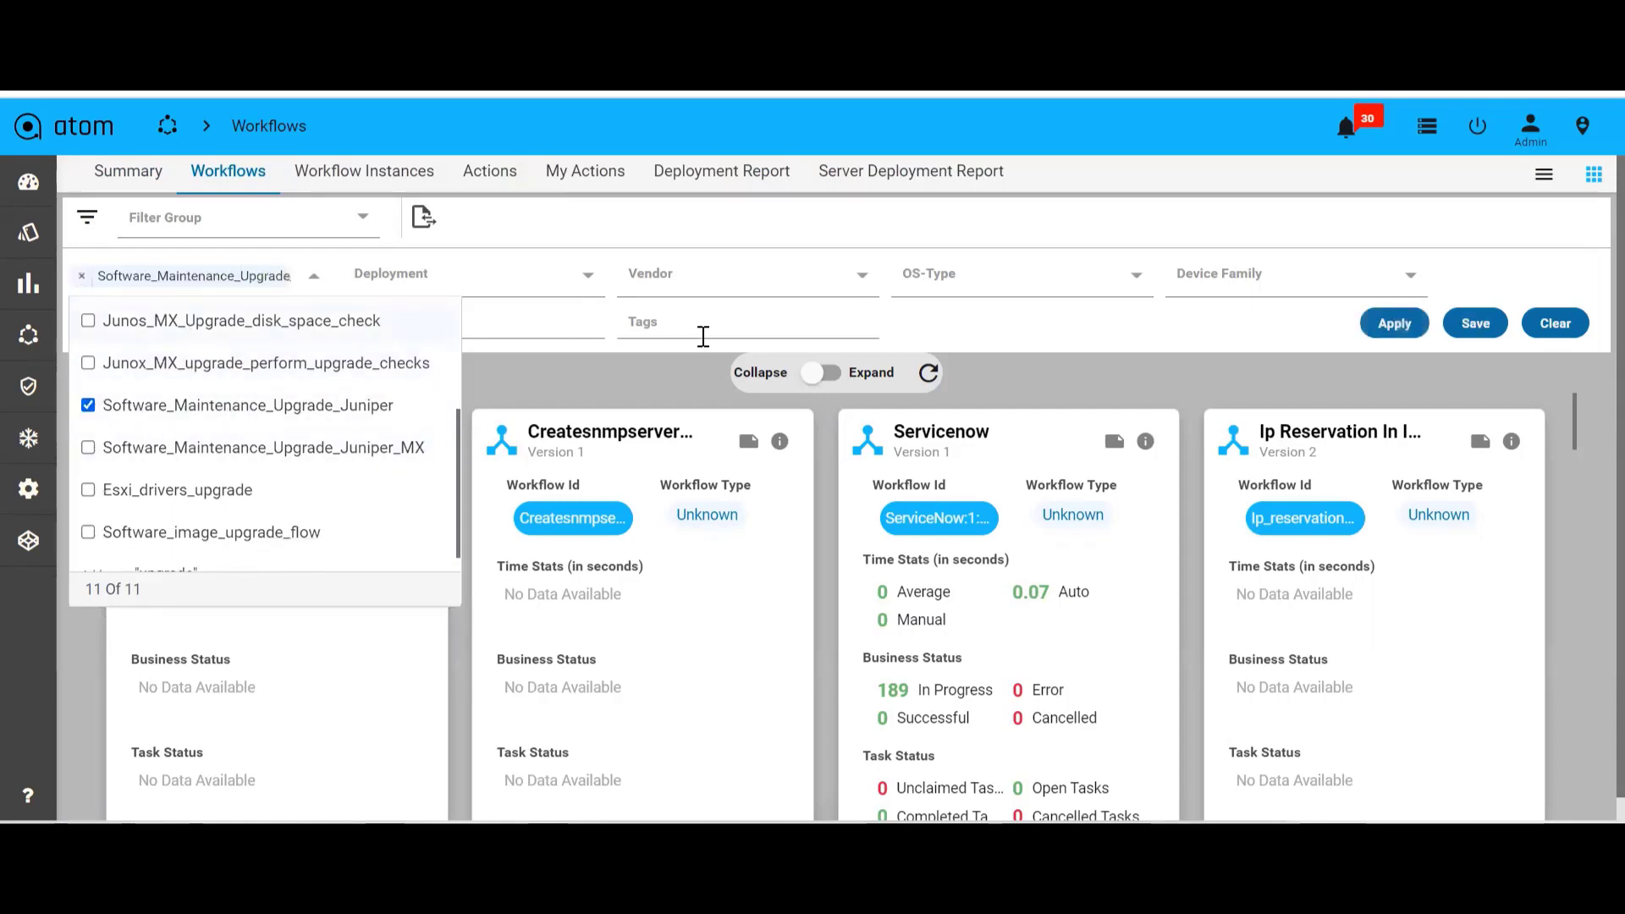
{"action": "left_click", "coordinate": [1383, 327]}
{"action": "left_click", "coordinate": [1384, 327]}
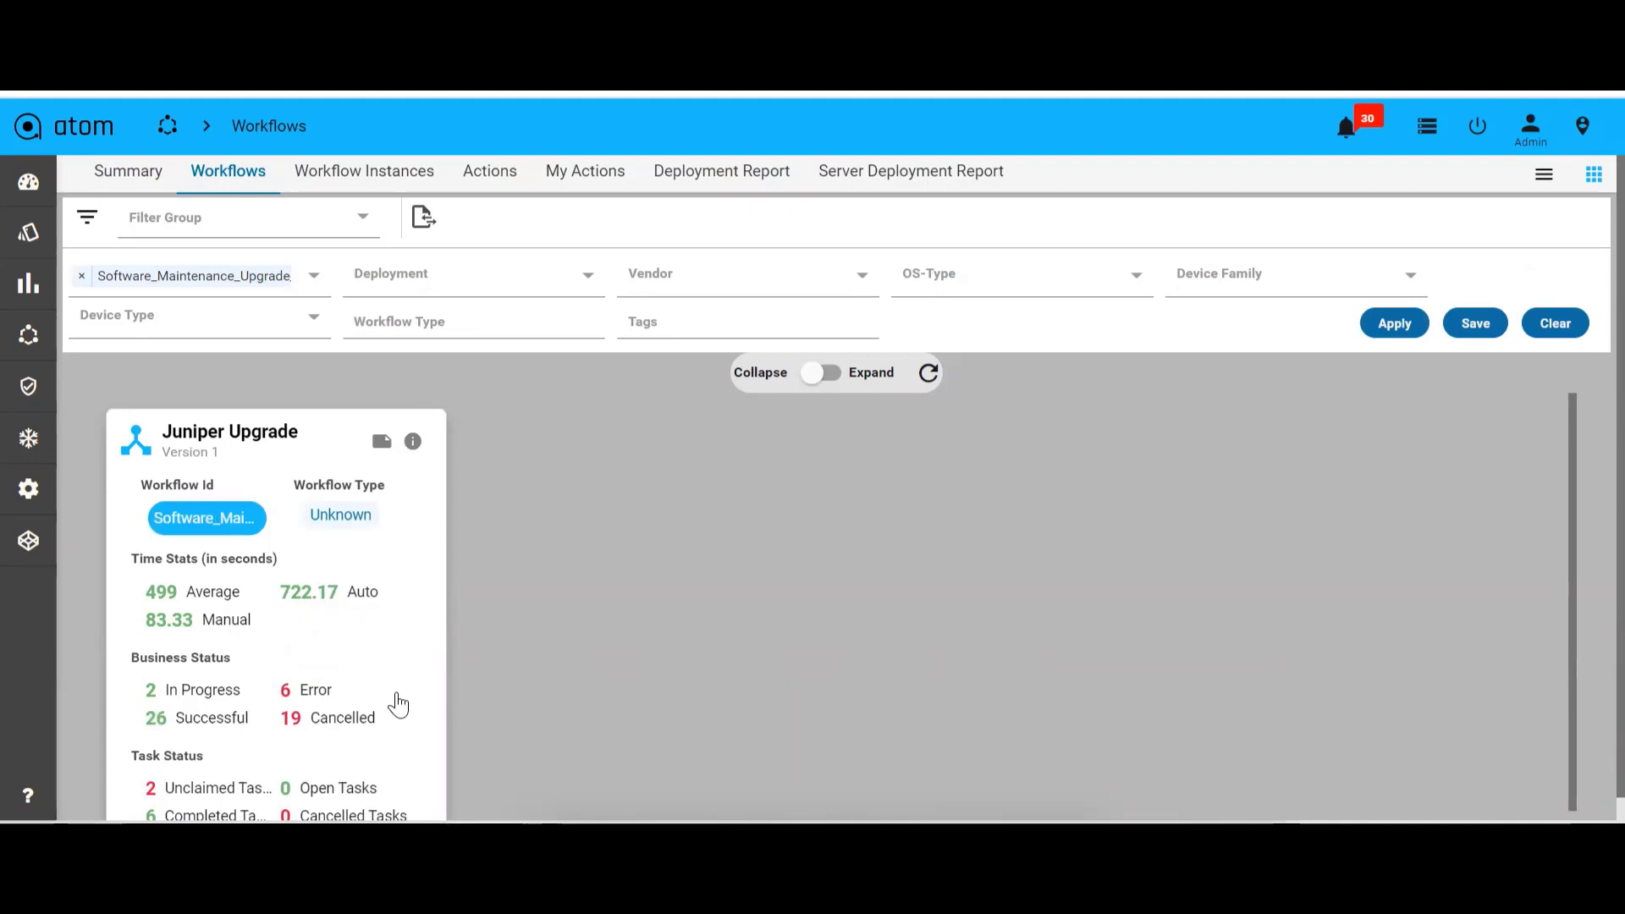
Open the Juniper Upgrade workflow from the filtered results
{"action": "scroll", "coordinate": [397, 705], "scroll_direction": "down", "scroll_amount": 1}
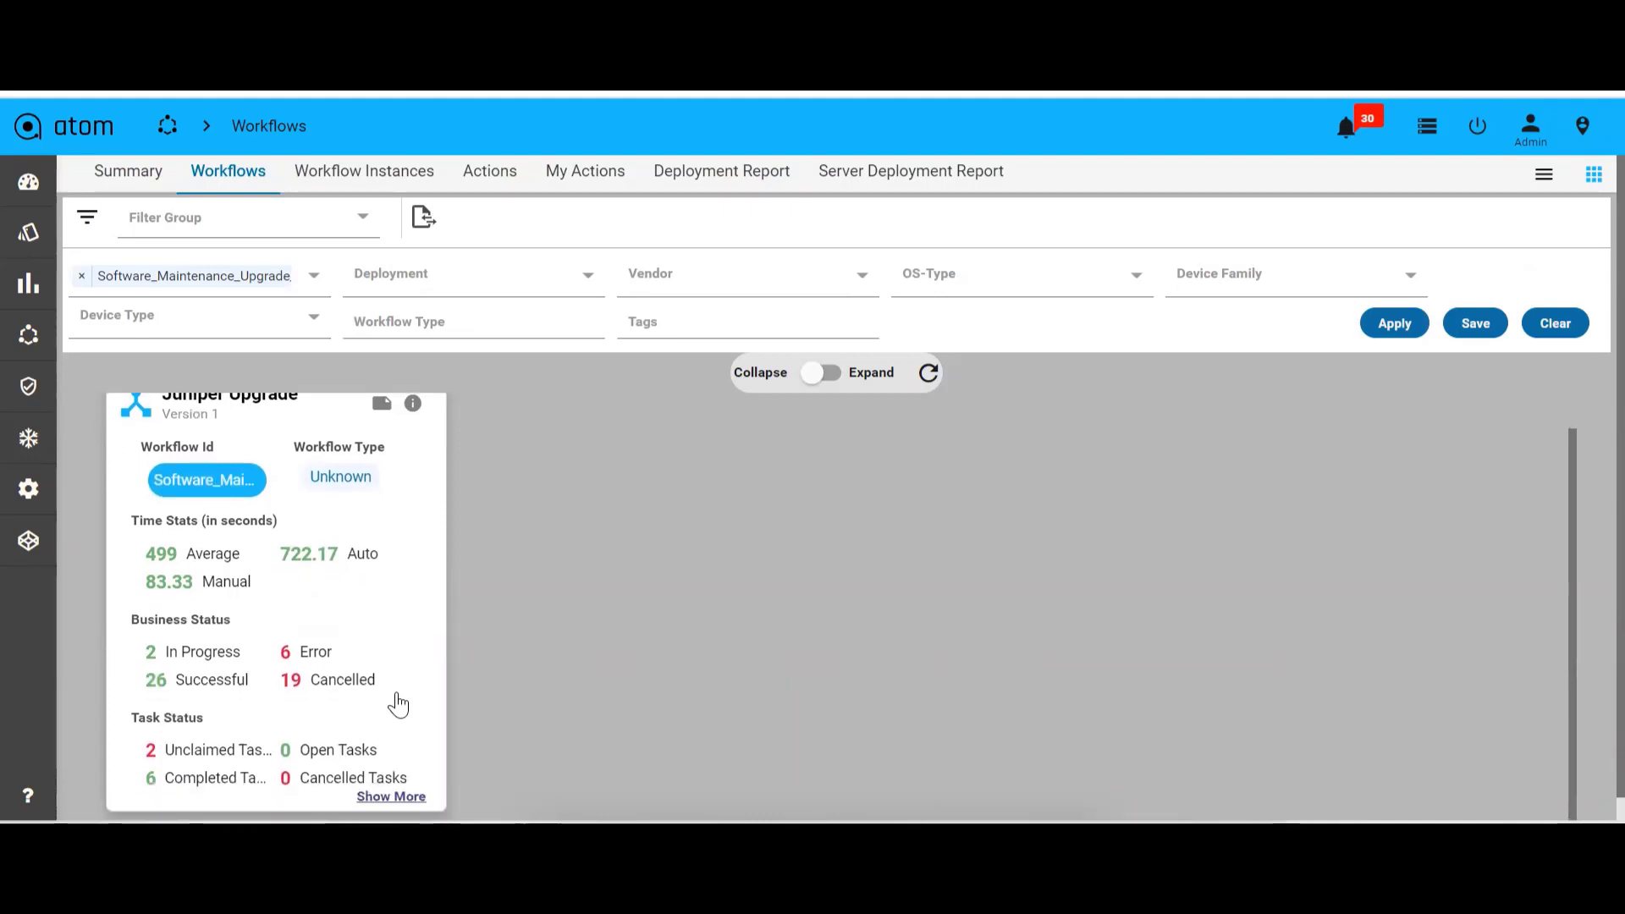
{"action": "scroll", "coordinate": [398, 704], "scroll_direction": "up", "scroll_amount": 1}
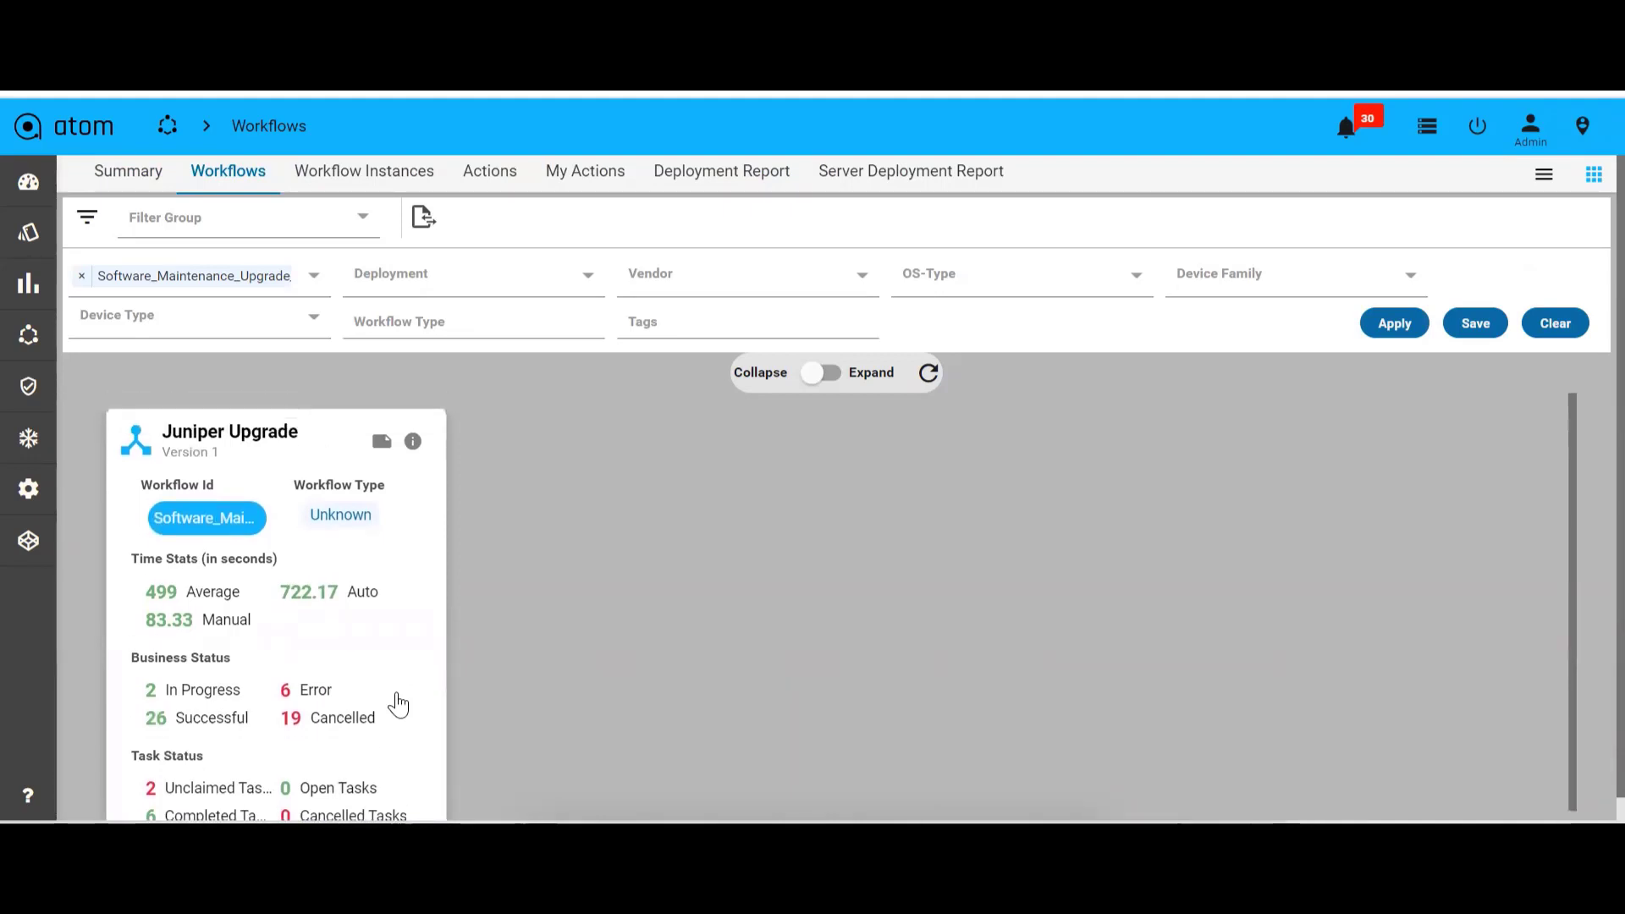
{"action": "left_click", "coordinate": [258, 453]}
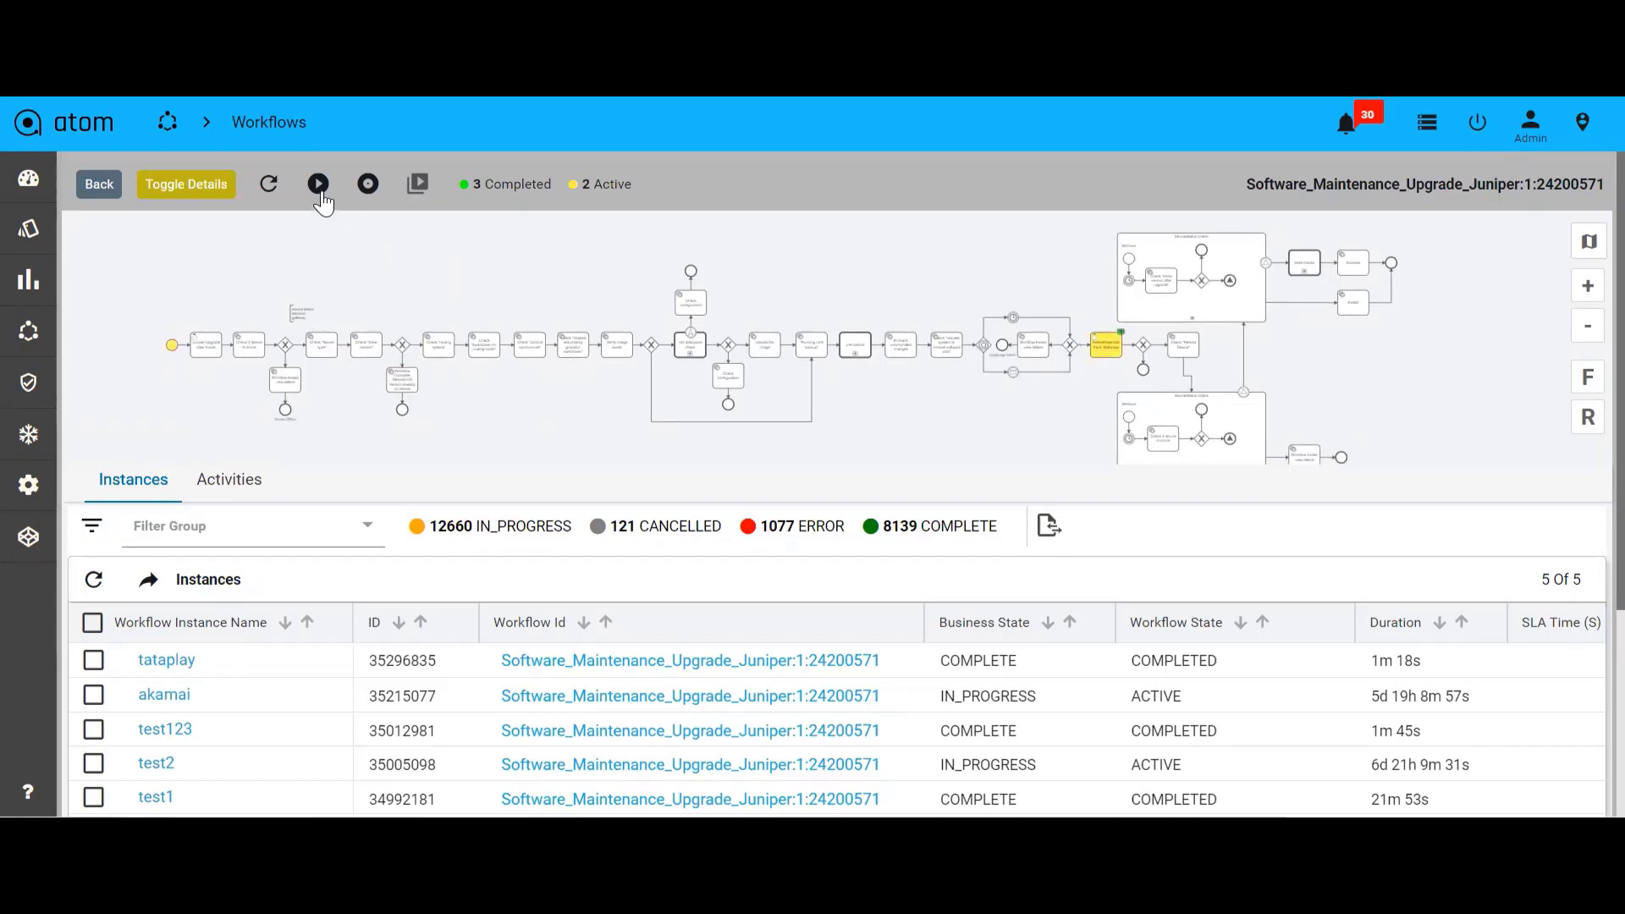
Start a new instance of the workflow named test12345, adding a variable row left blank
{"action": "left_click", "coordinate": [319, 187]}
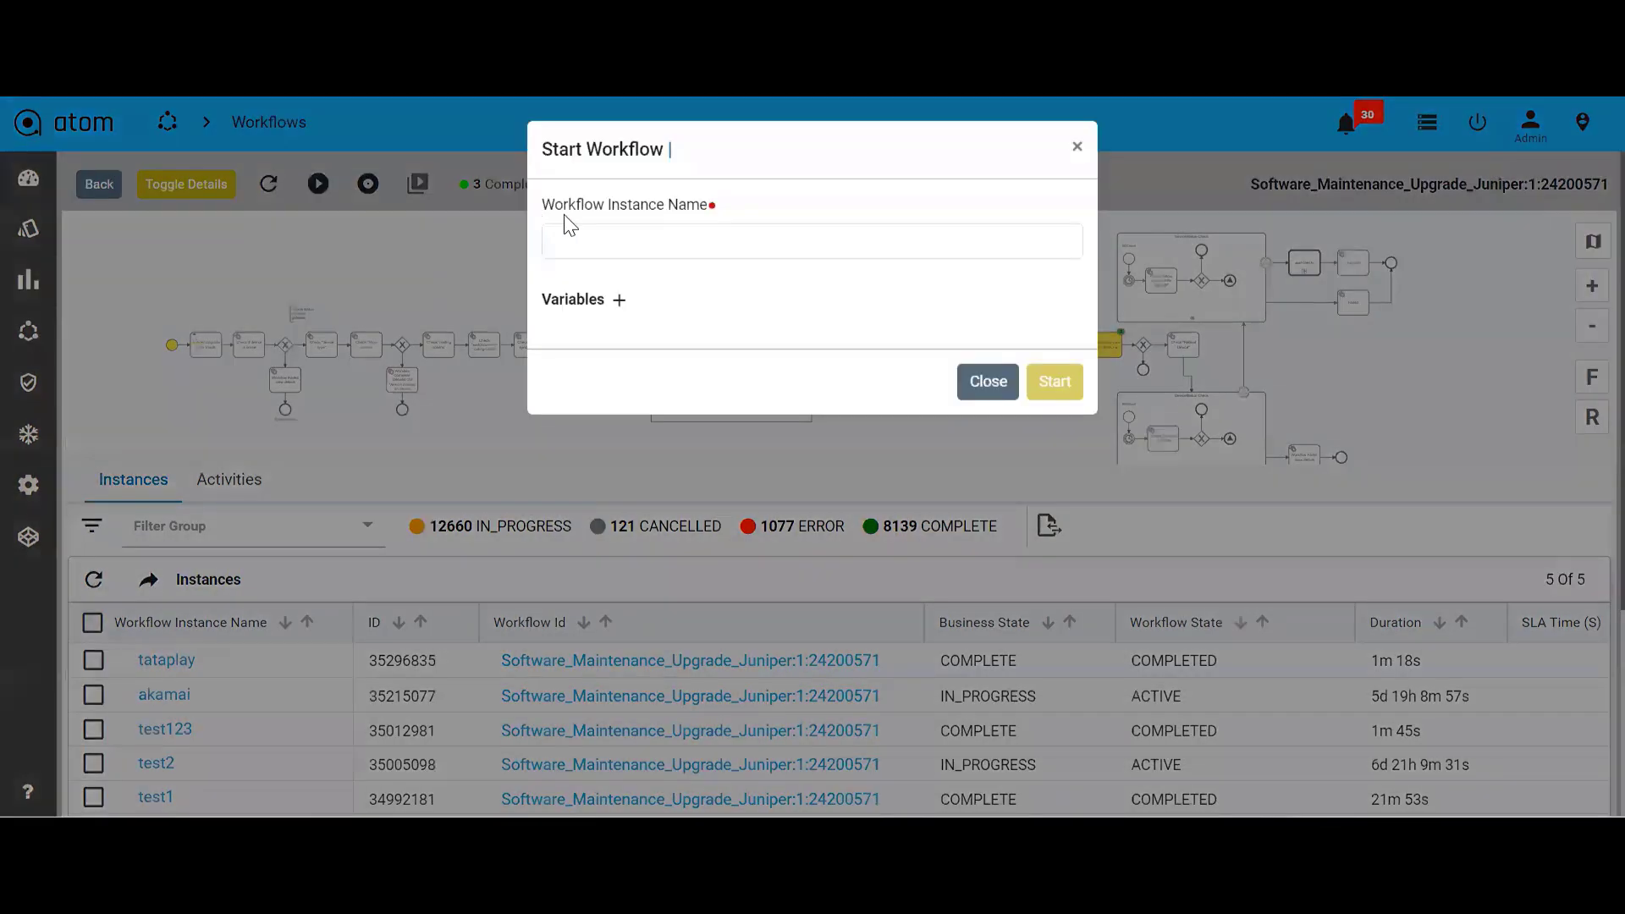
{"action": "left_click", "coordinate": [615, 233]}
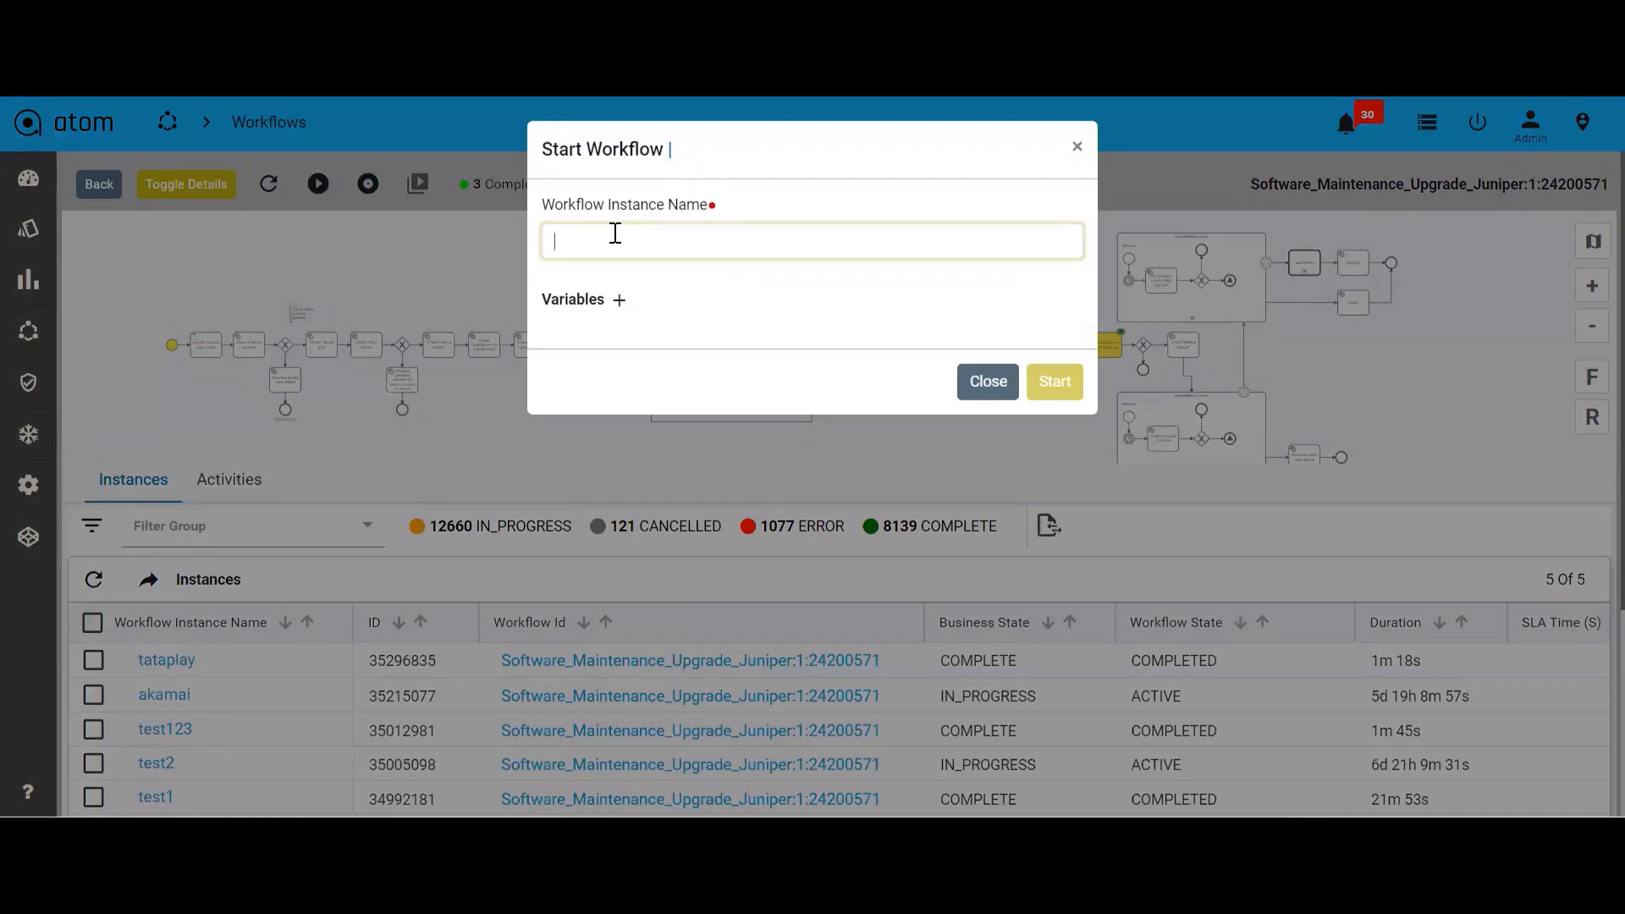
{"action": "type", "text": "test12345"}
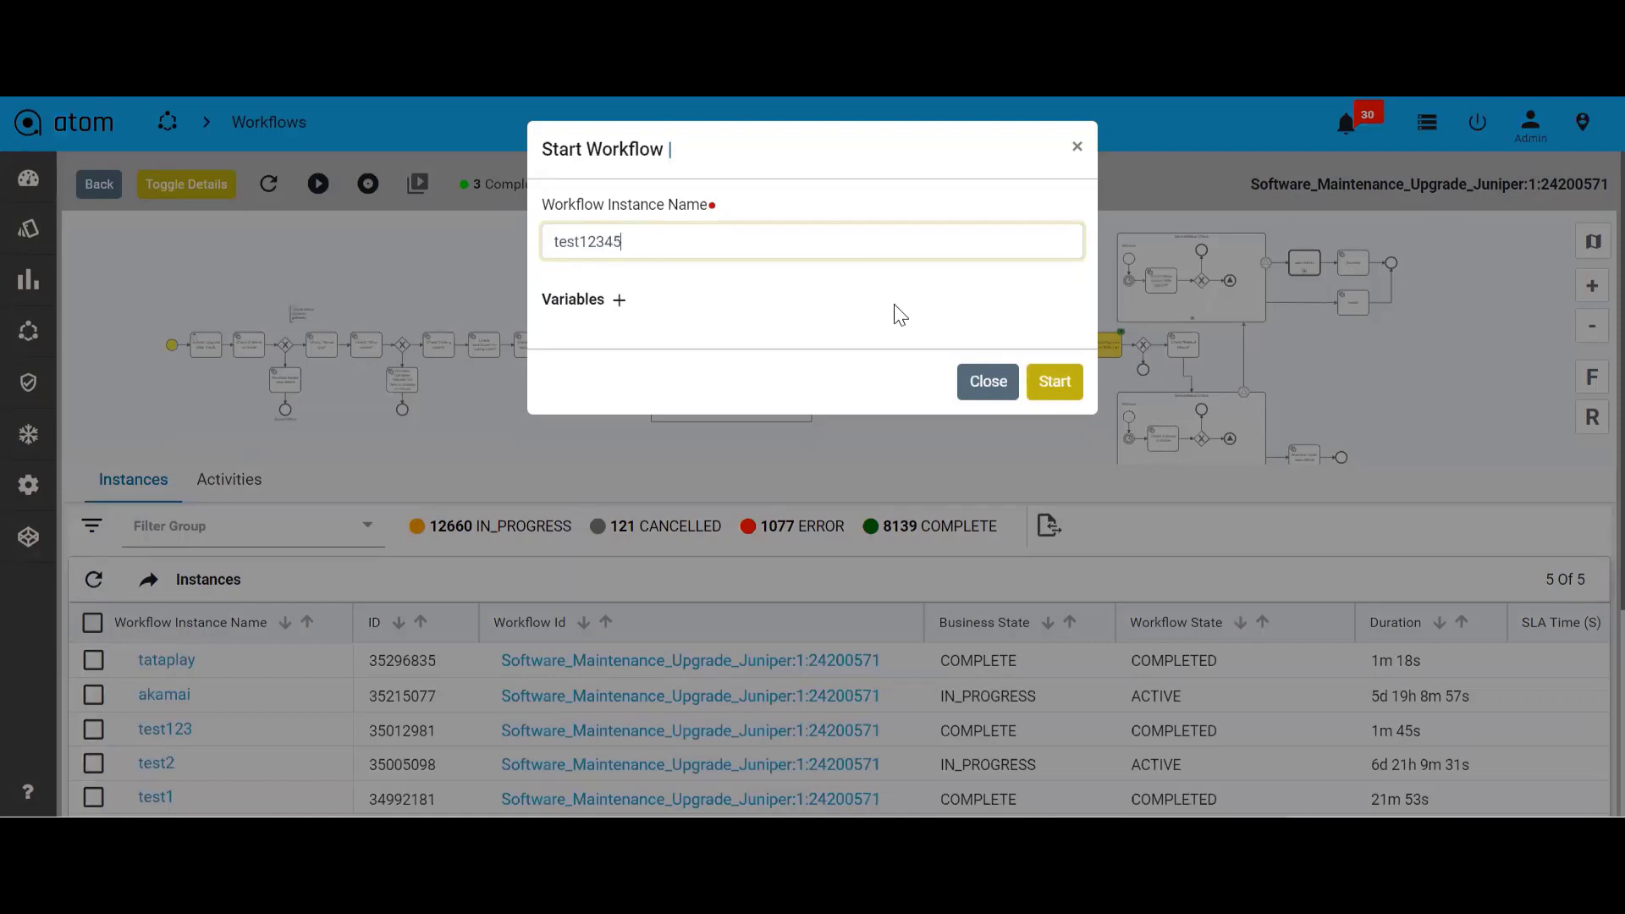
{"action": "left_click", "coordinate": [621, 301]}
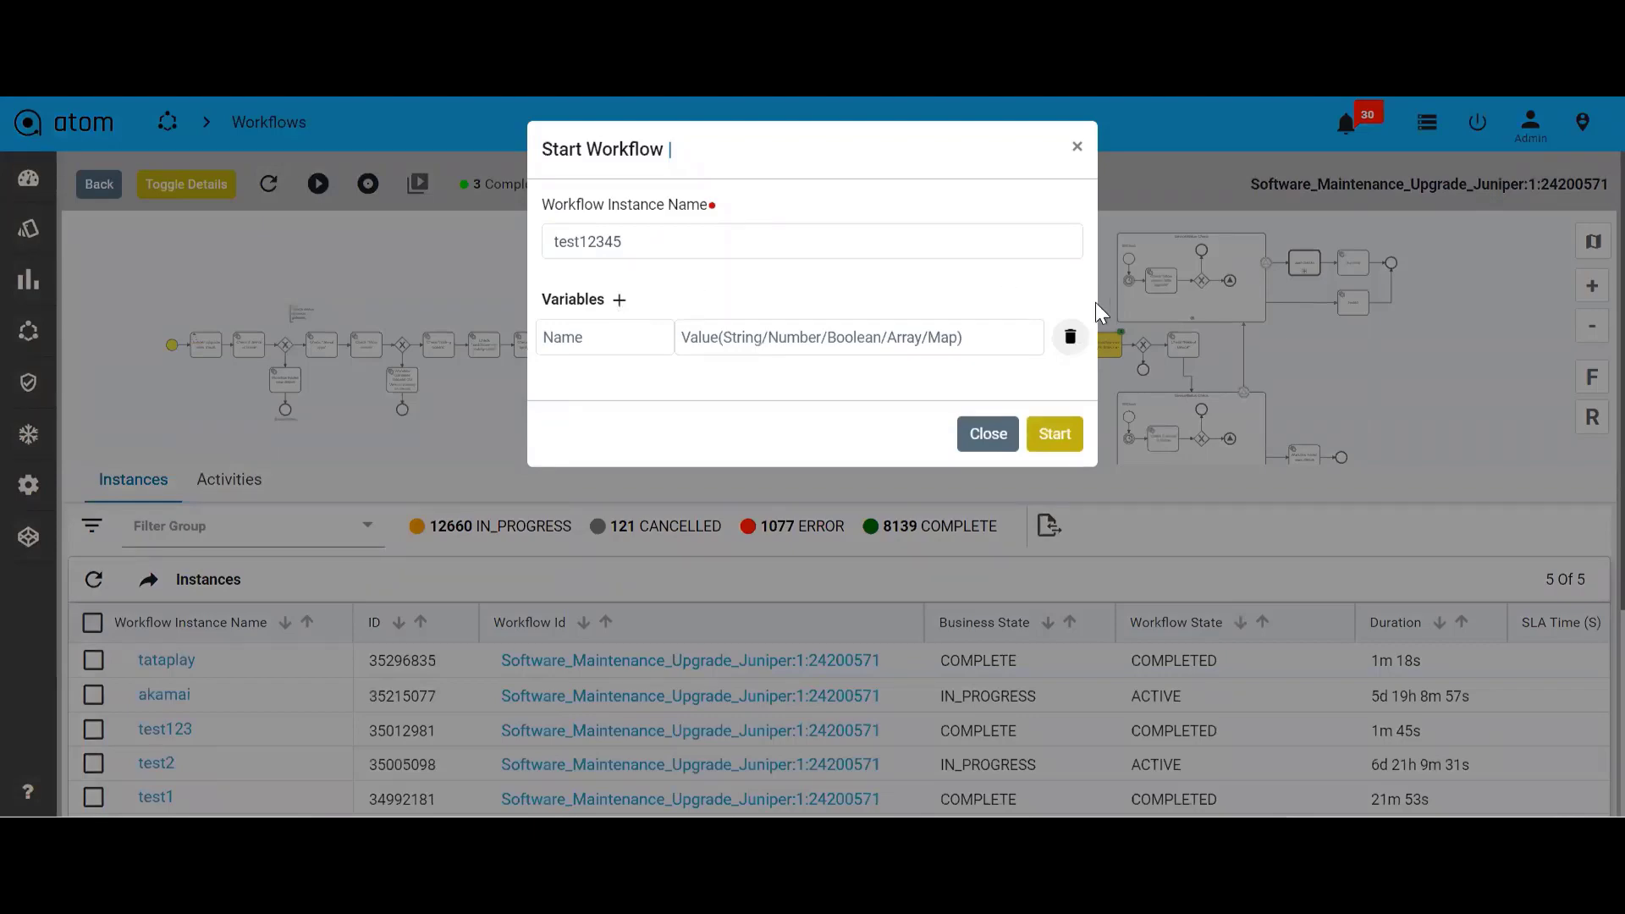
{"action": "left_click", "coordinate": [1054, 433]}
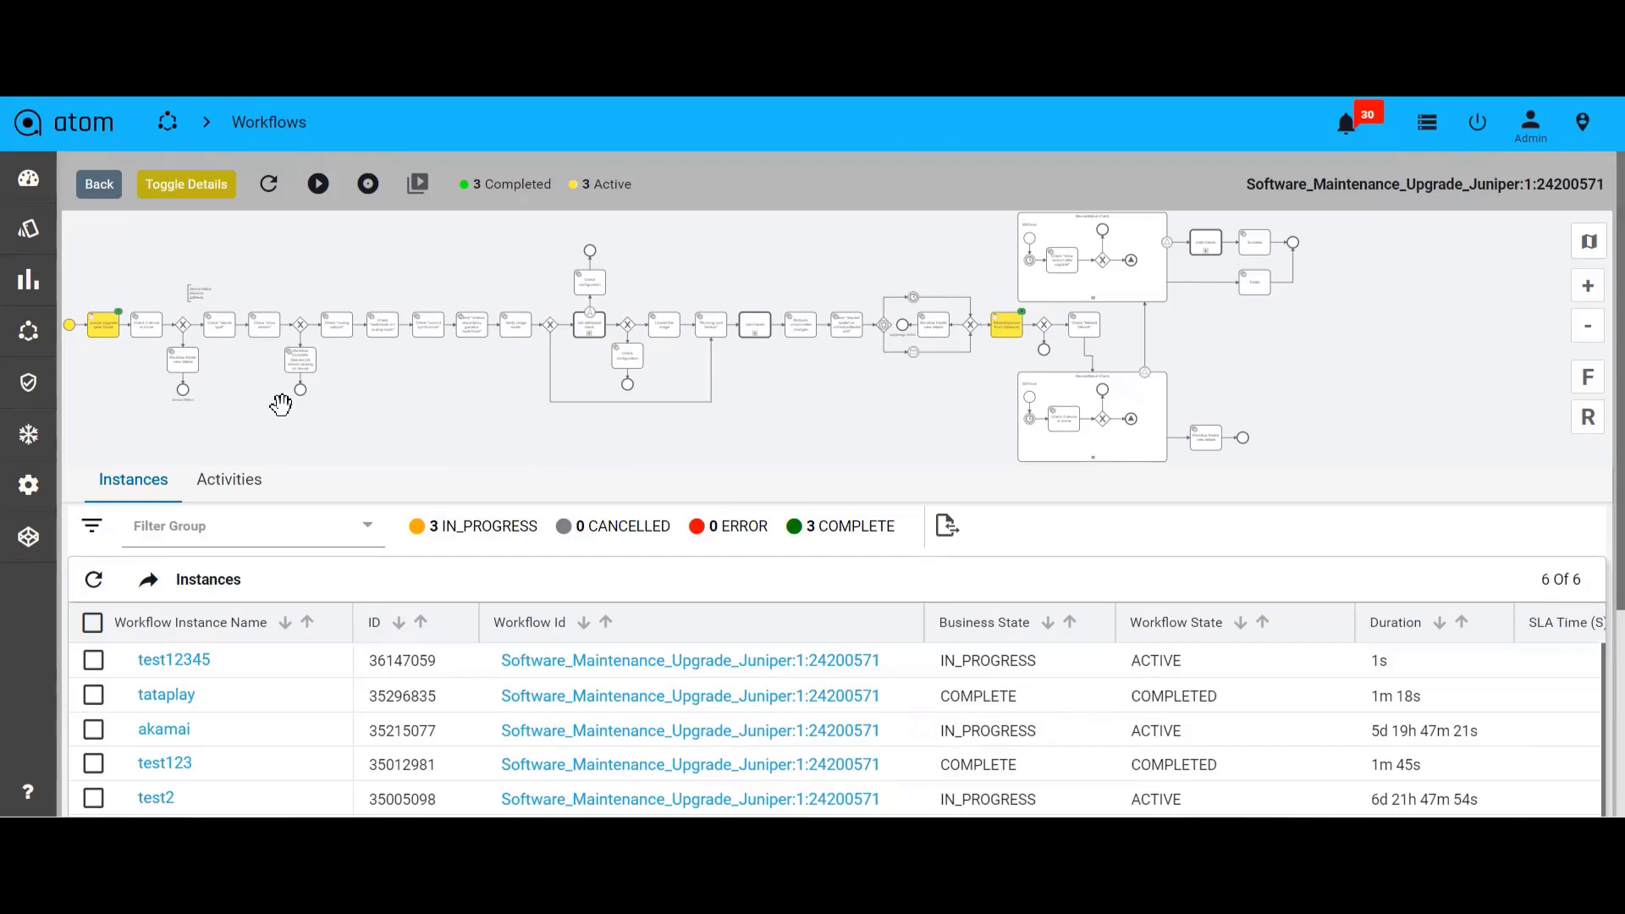
Hide the instance details and examine the enlarged diagram's opening tasks, from Juniper Upgrade User Inputs to Verify image exists
{"action": "left_click", "coordinate": [208, 199]}
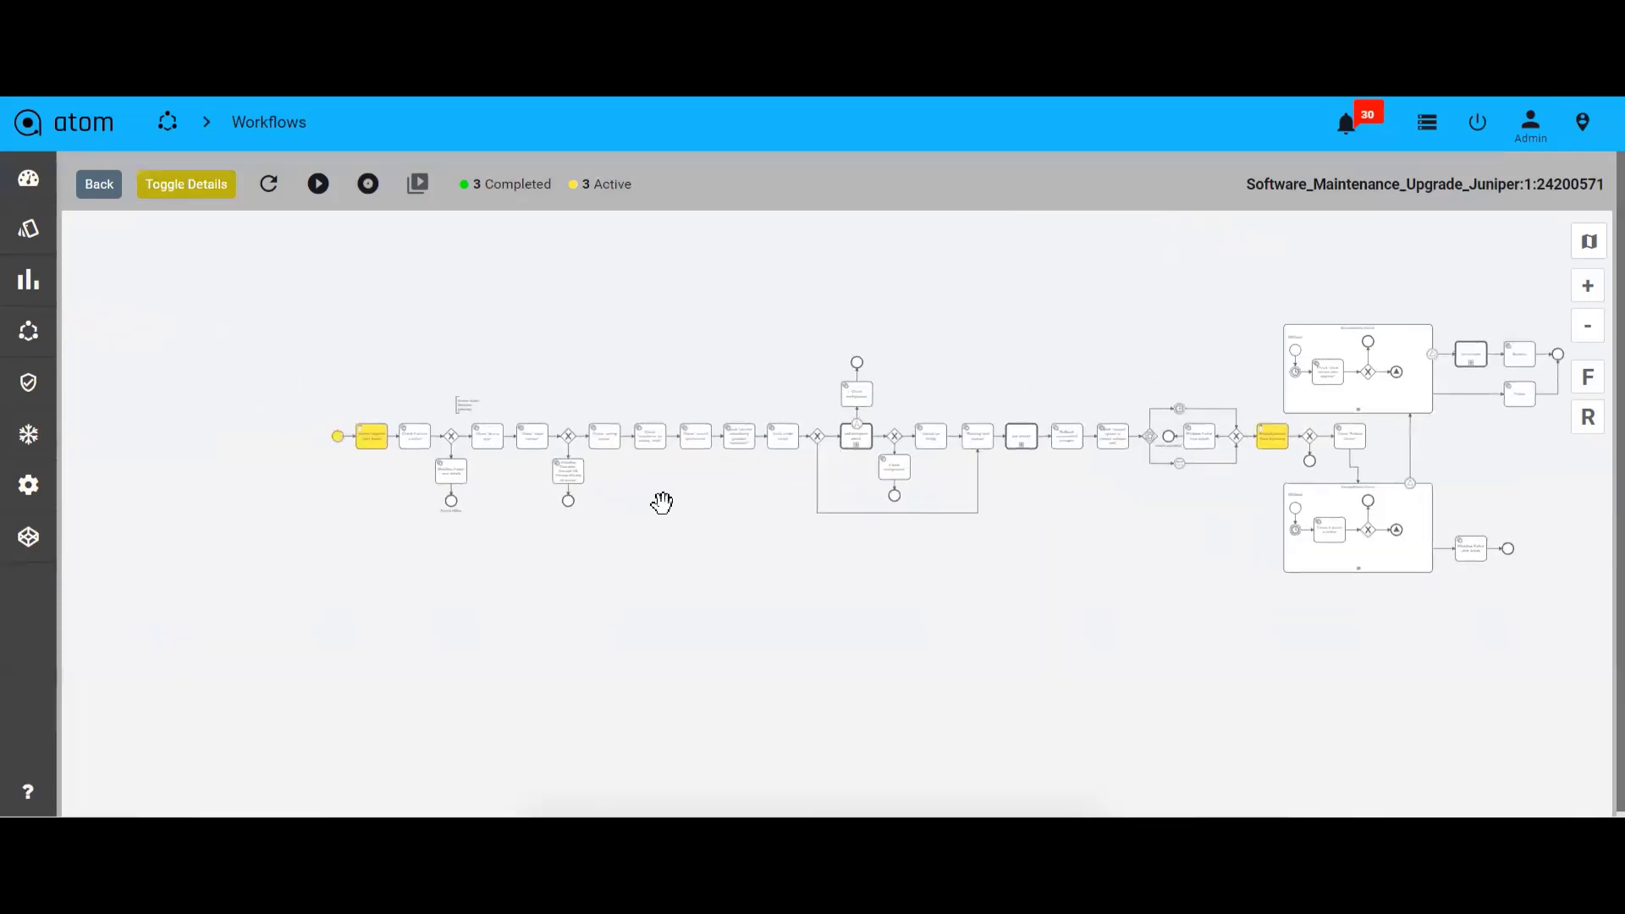
{"action": "left_click", "coordinate": [1588, 287]}
{"action": "left_click", "coordinate": [1590, 292]}
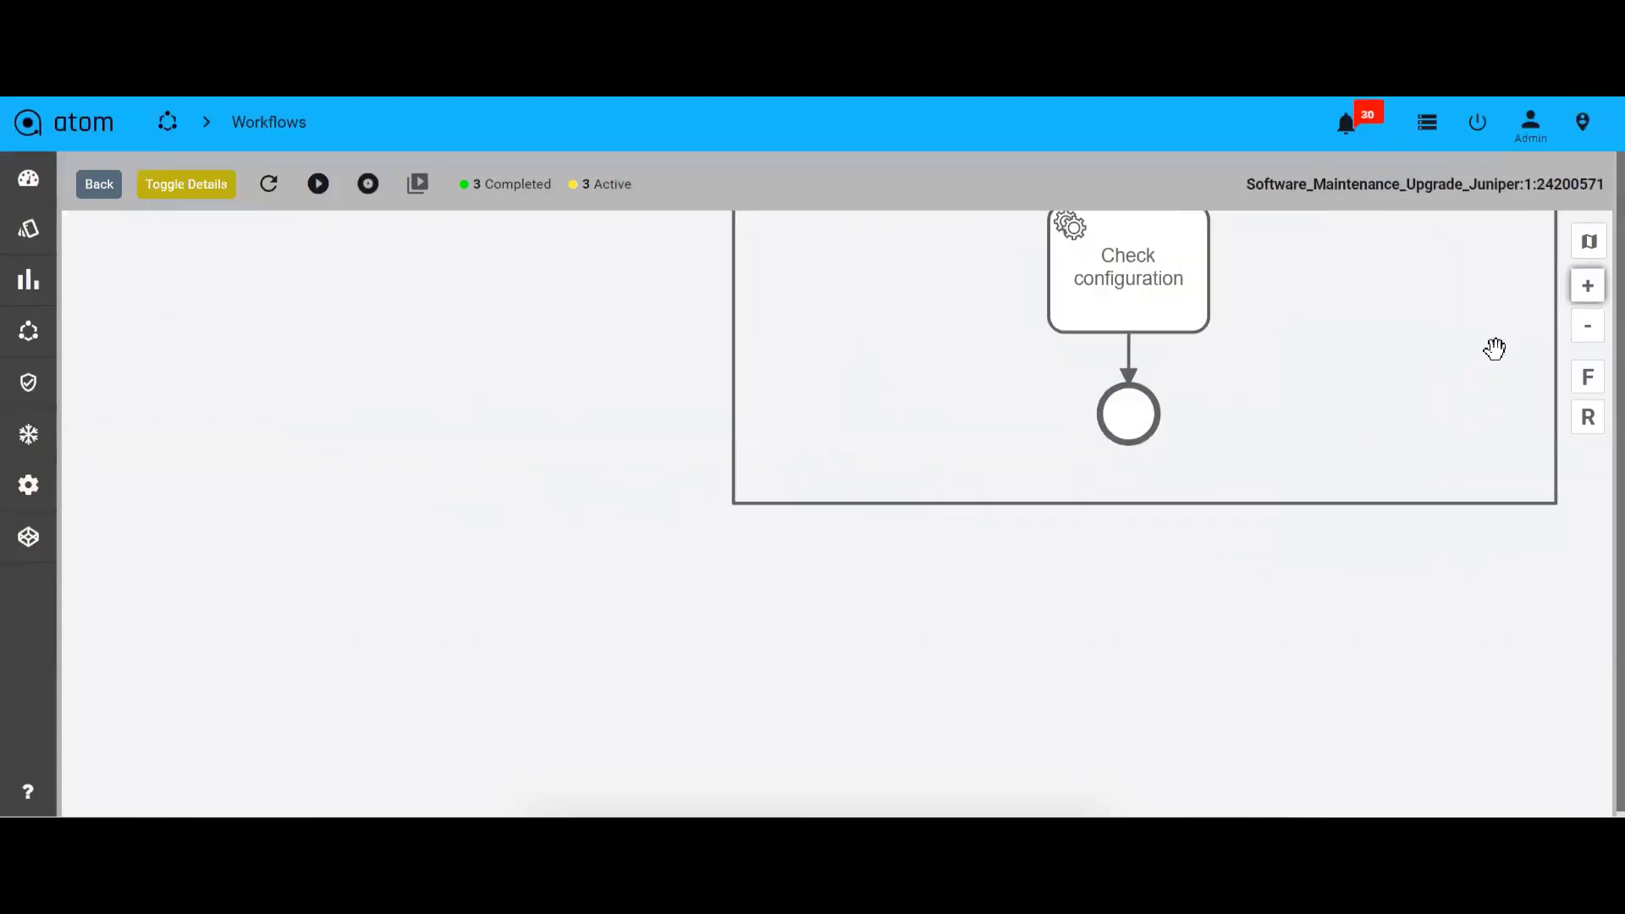
{"action": "left_click", "coordinate": [1589, 330]}
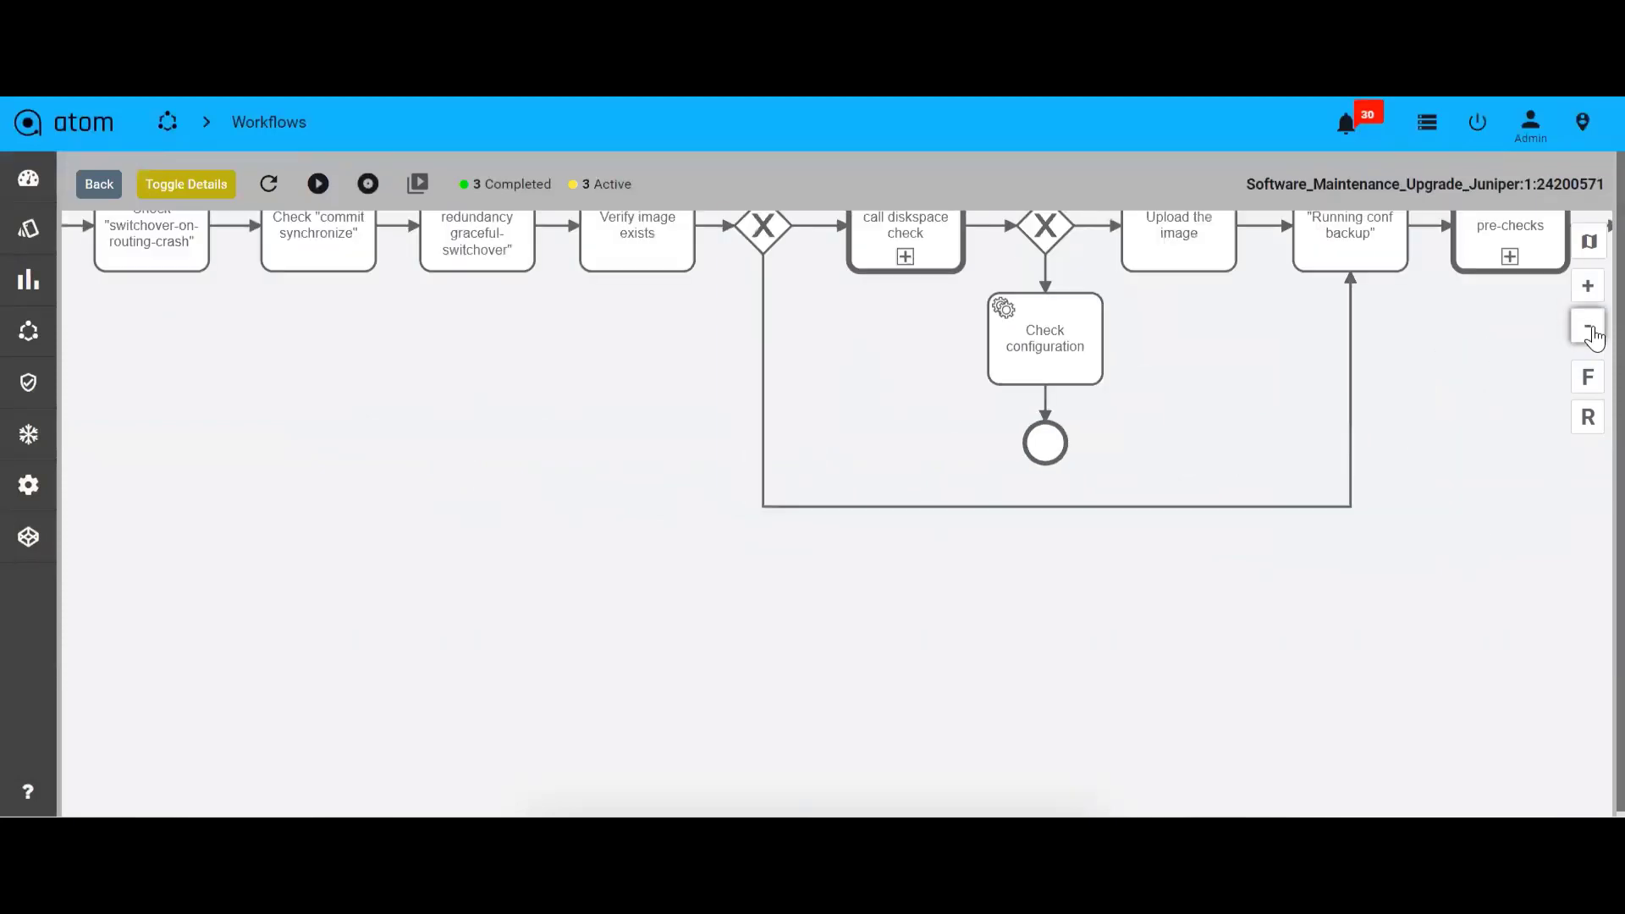
{"action": "left_click", "coordinate": [1592, 334]}
{"action": "left_click_drag", "start_coordinate": [588, 392], "coordinate": [1100, 533]}
{"action": "left_click_drag", "start_coordinate": [468, 584], "coordinate": [735, 569]}
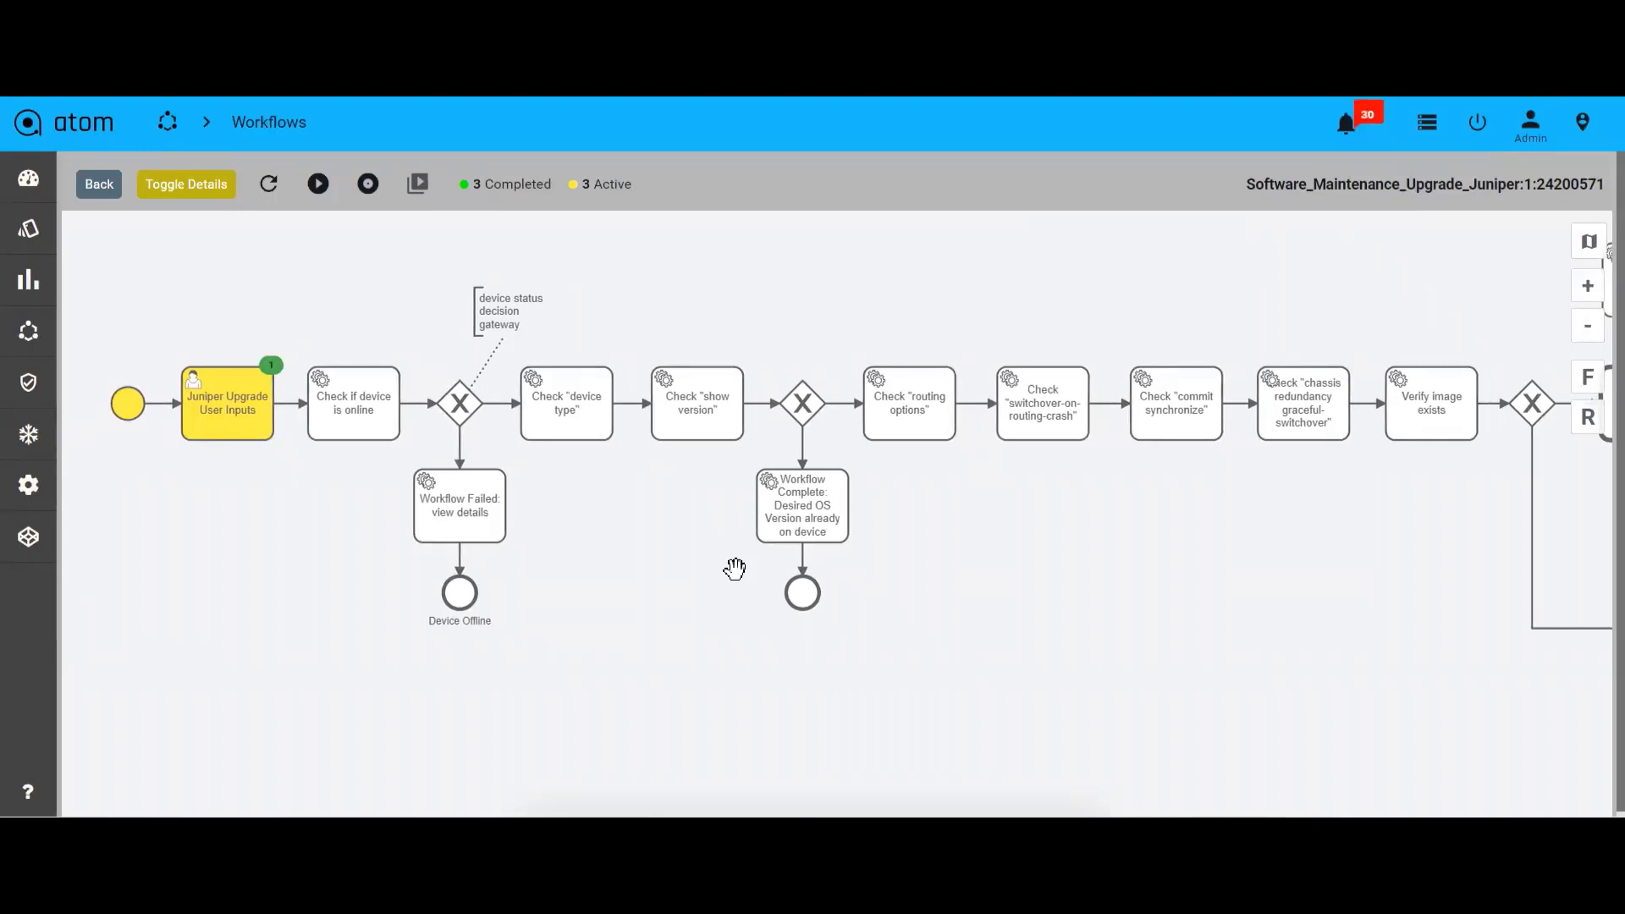
{"action": "left_click", "coordinate": [230, 440]}
Examine the rest of the workflow diagram, from the diskspace check and pre-checks through reboot approval to the device status checks
{"action": "left_click_drag", "start_coordinate": [1175, 493], "coordinate": [777, 513]}
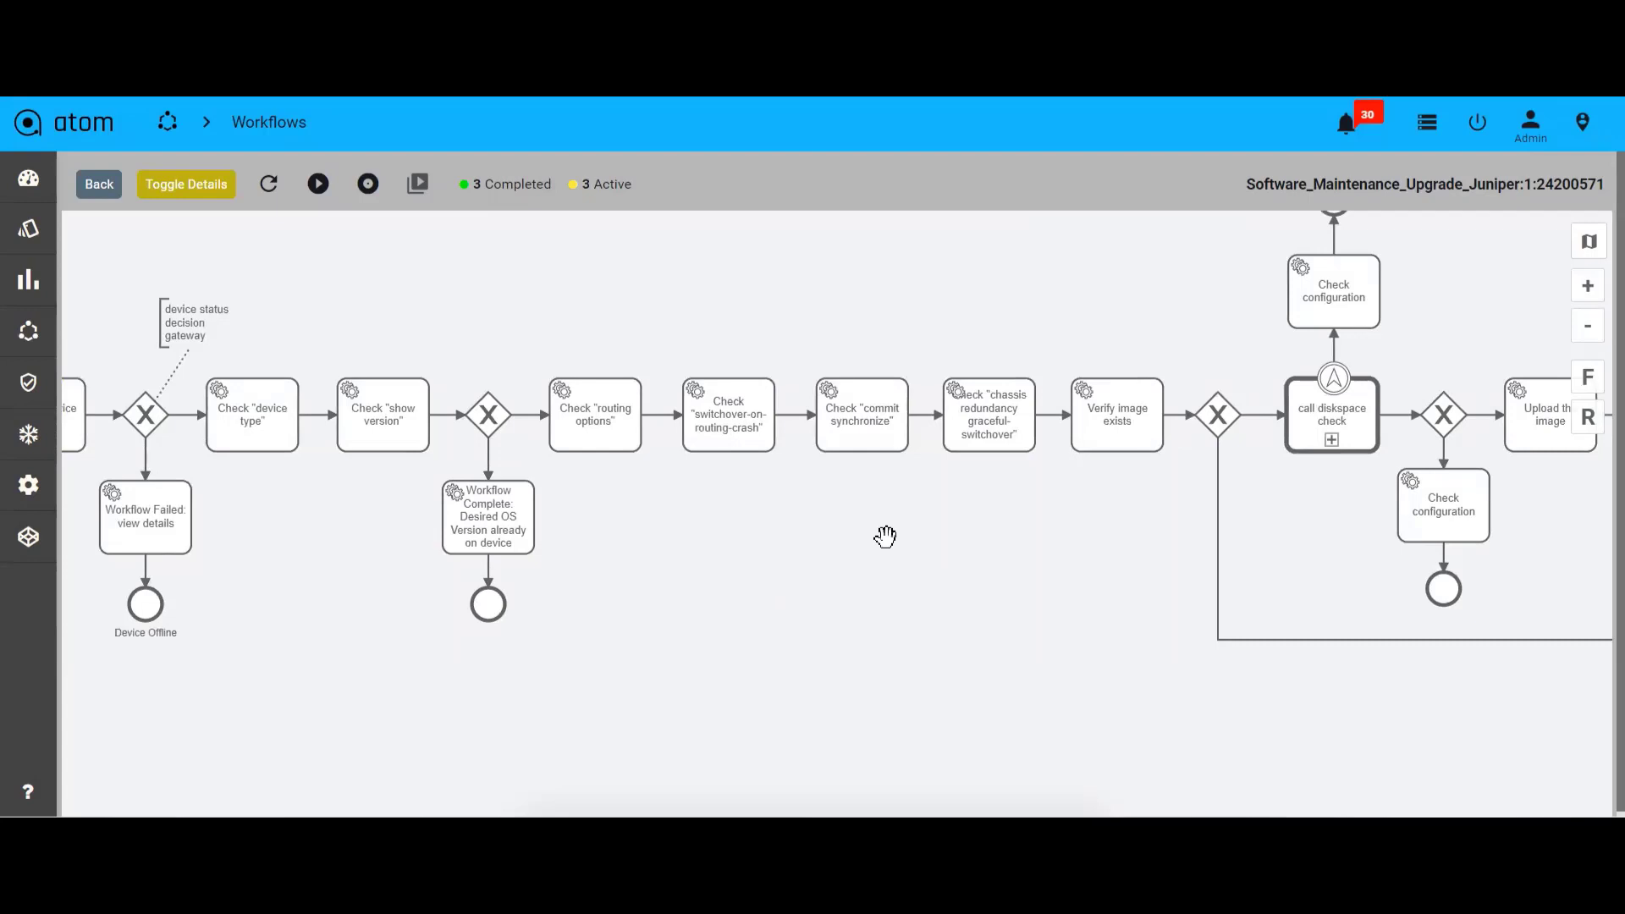
{"action": "left_click_drag", "start_coordinate": [1021, 561], "coordinate": [728, 610]}
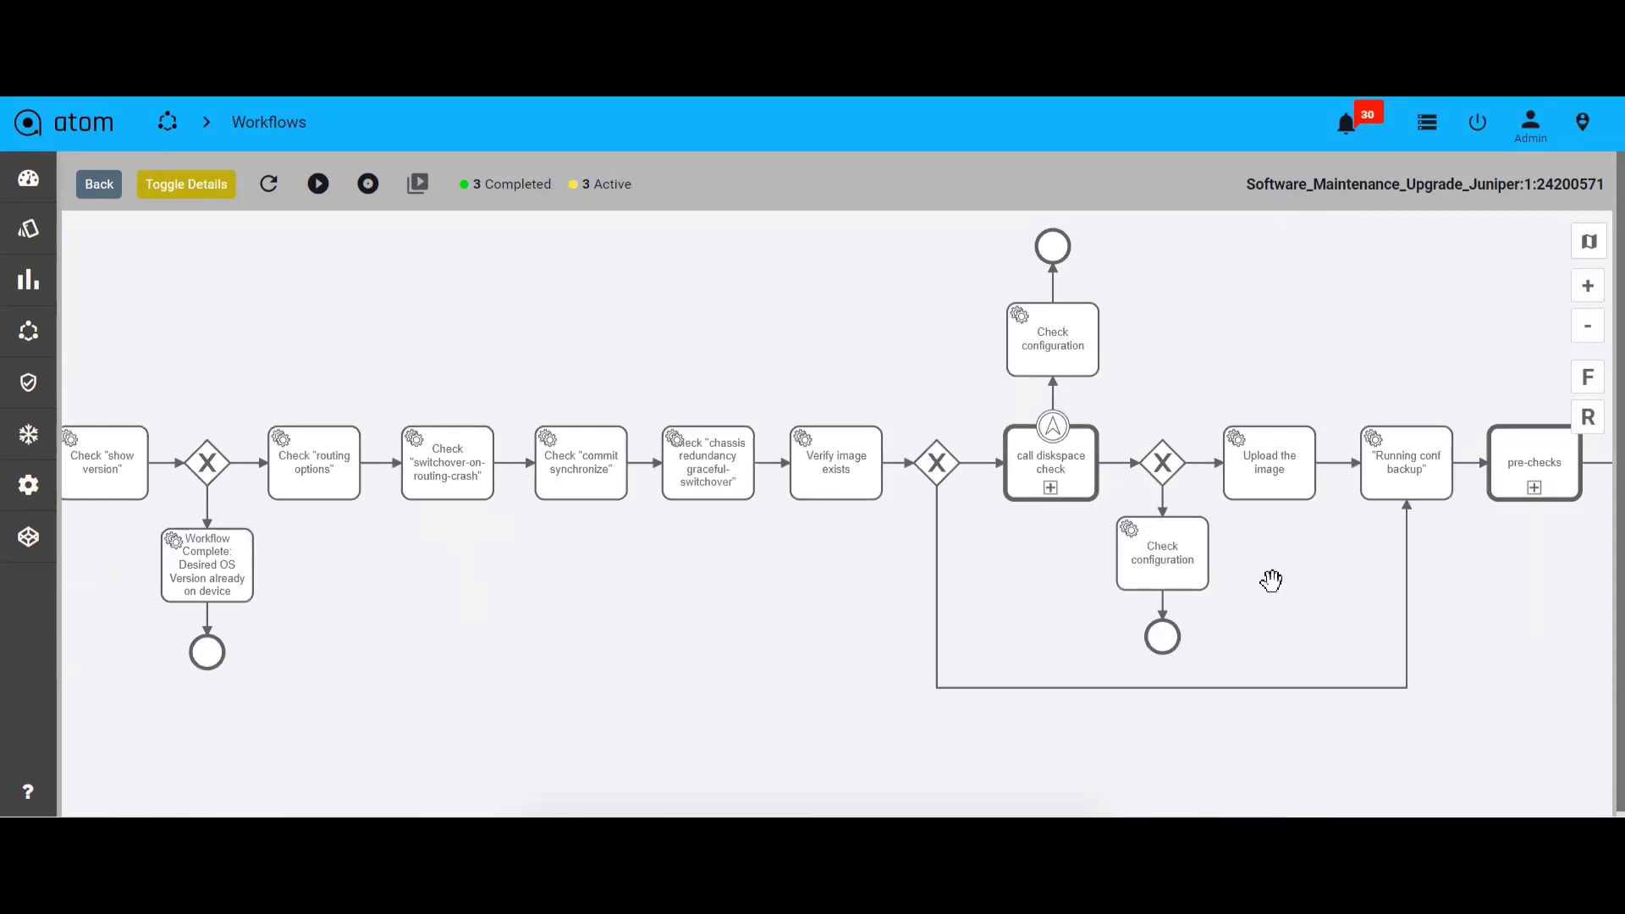
{"action": "left_click_drag", "start_coordinate": [1269, 581], "coordinate": [1070, 577]}
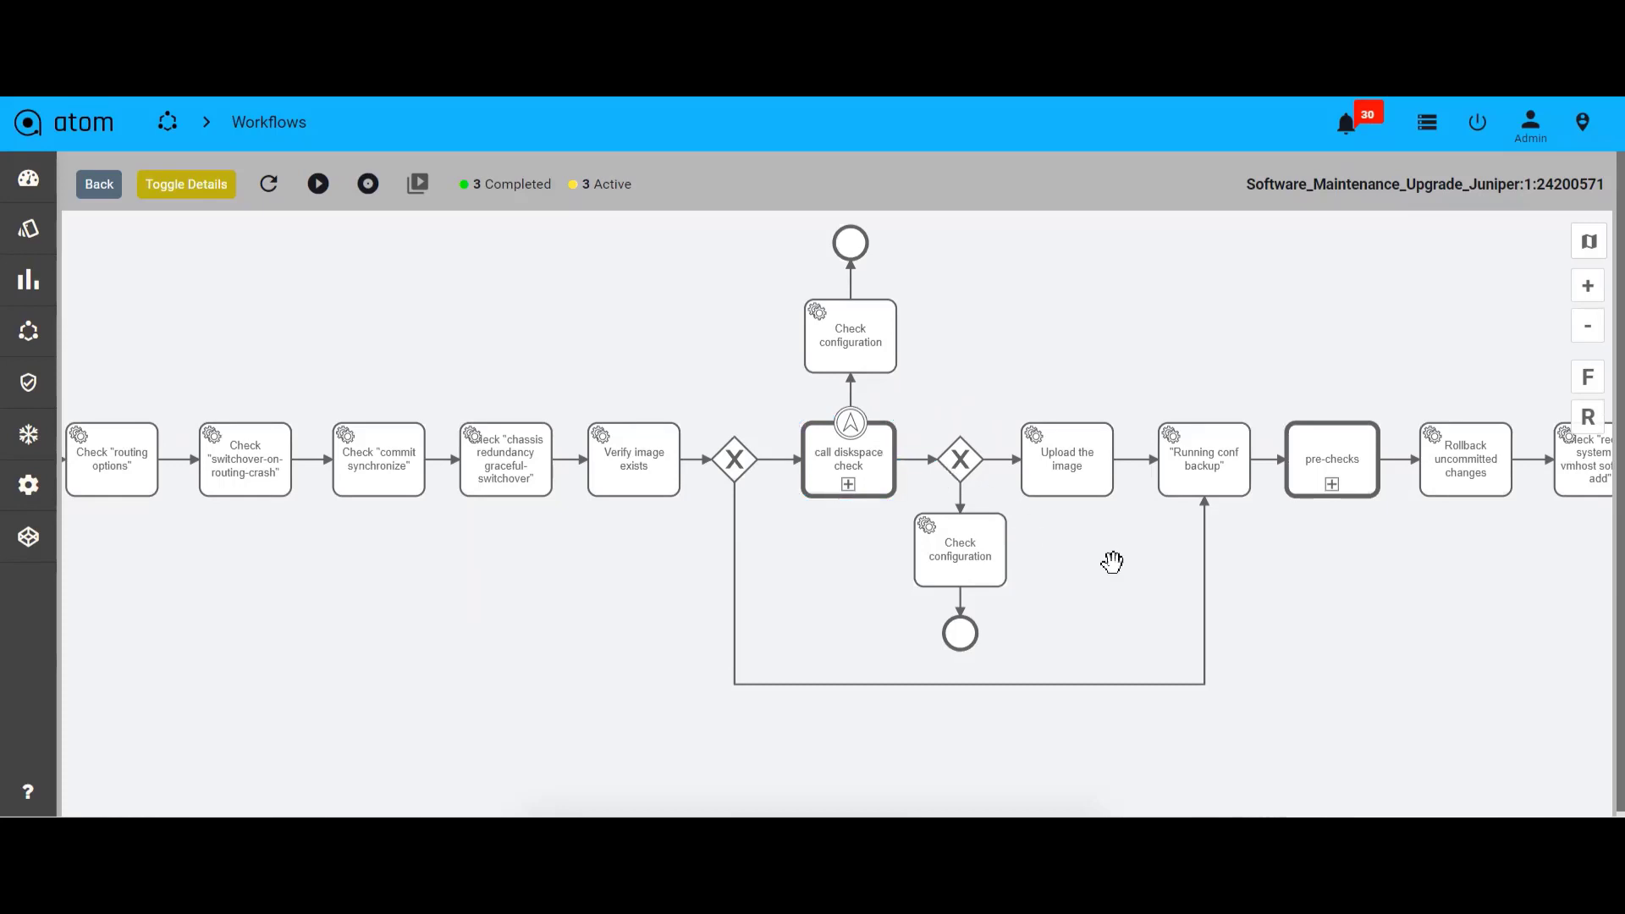
{"action": "left_click_drag", "start_coordinate": [1112, 561], "coordinate": [831, 557]}
{"action": "left_click_drag", "start_coordinate": [1059, 550], "coordinate": [795, 548]}
{"action": "left_click_drag", "start_coordinate": [1083, 611], "coordinate": [689, 592]}
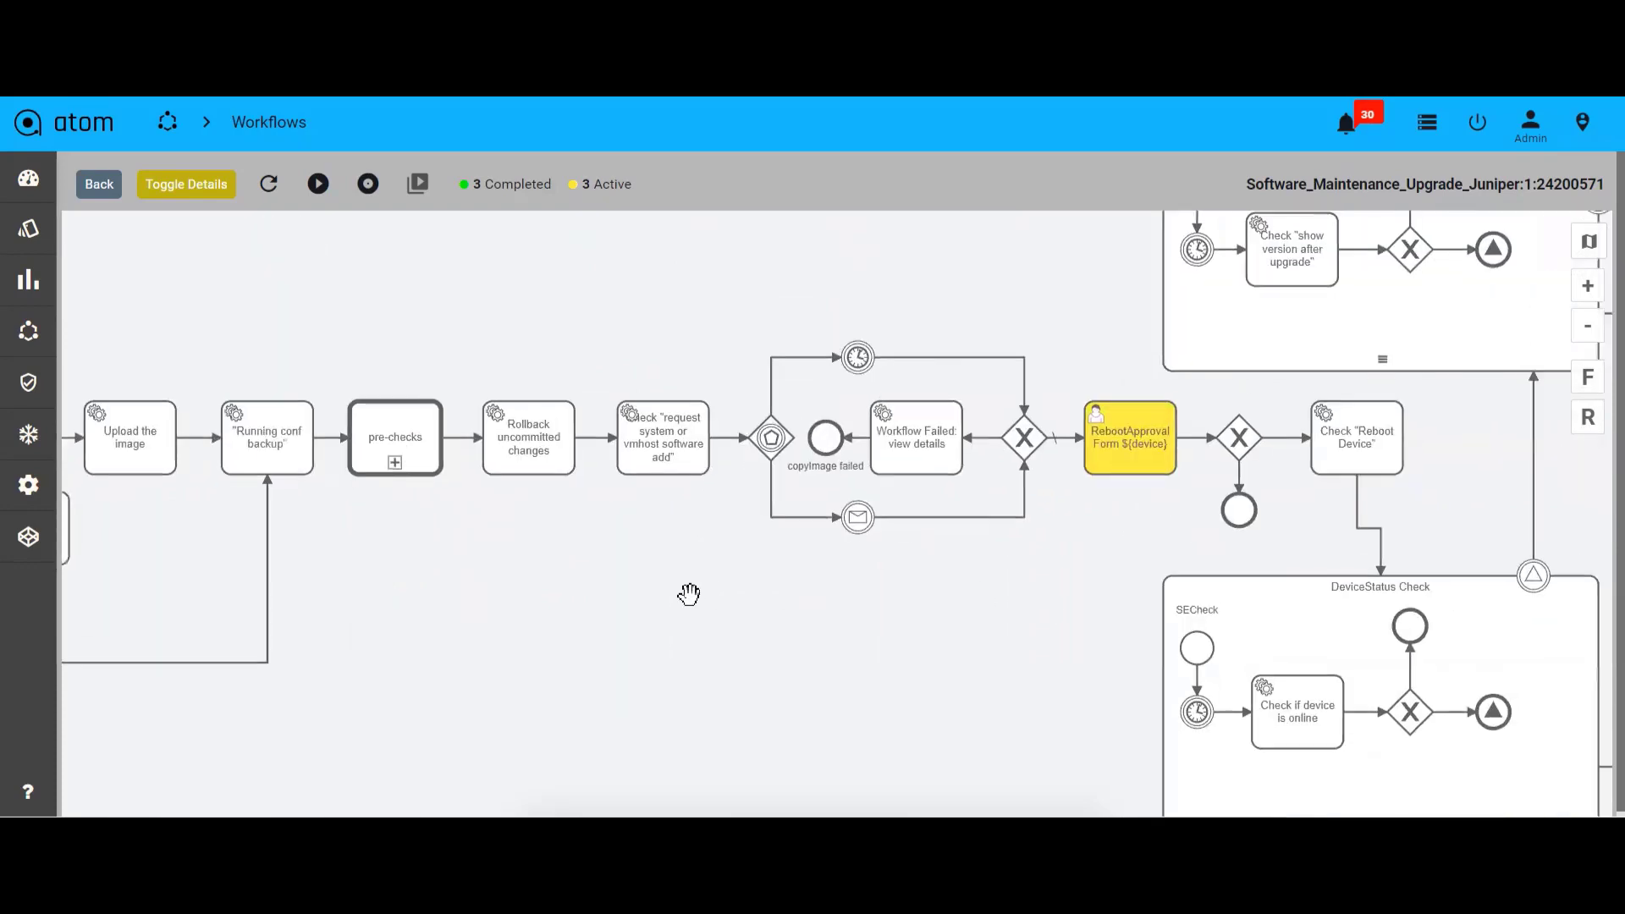
{"action": "left_click_drag", "start_coordinate": [890, 584], "coordinate": [965, 633]}
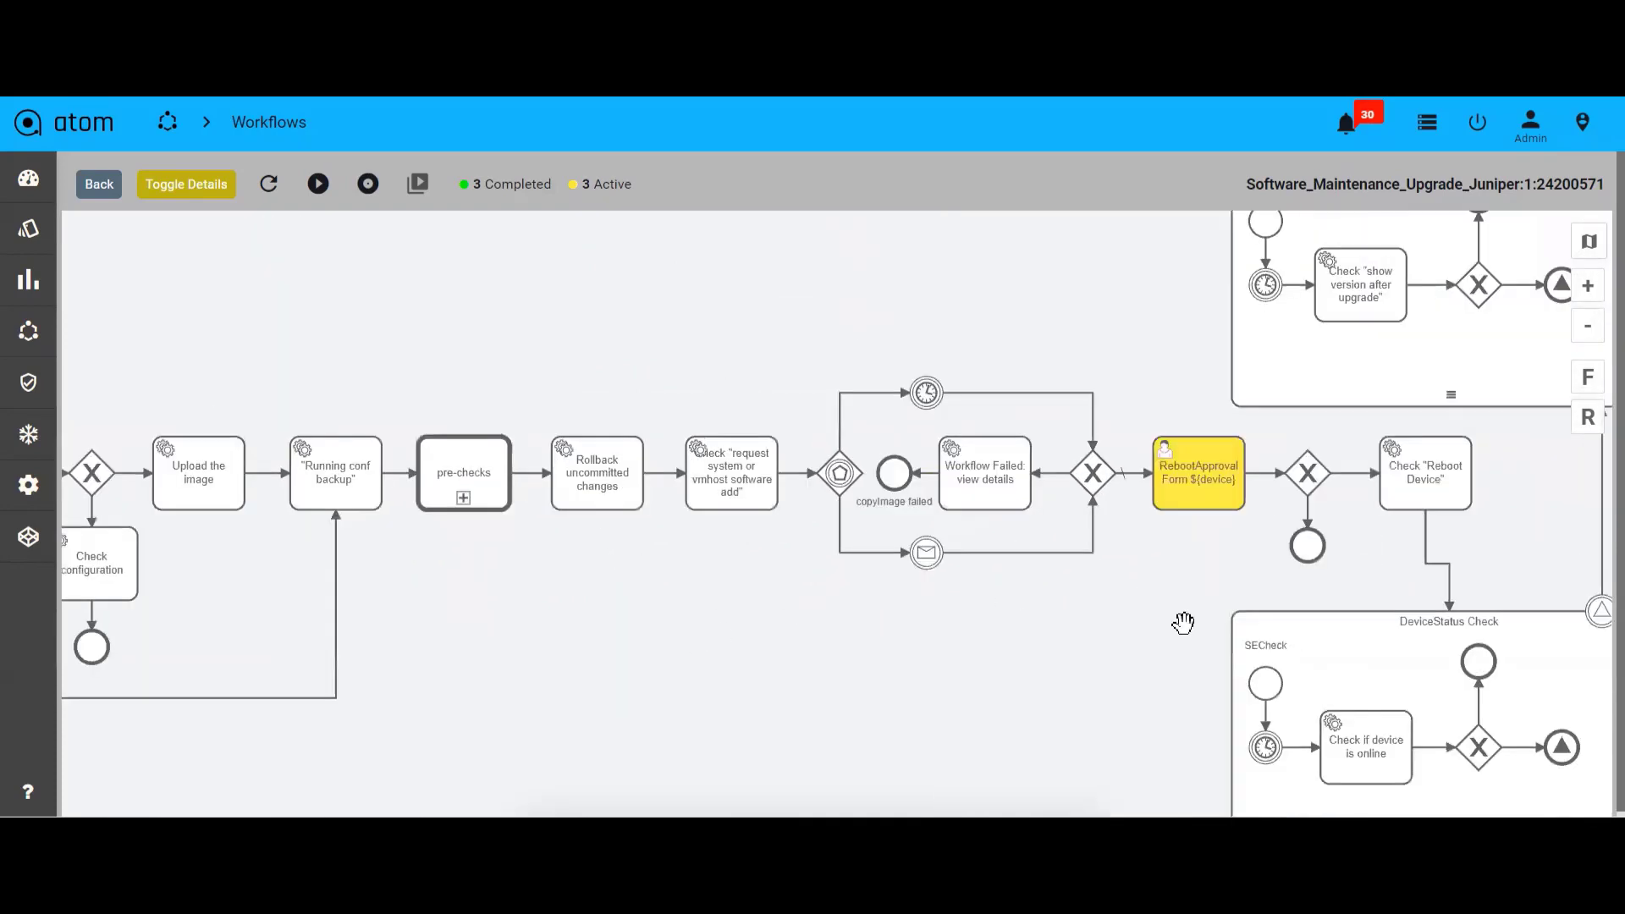
{"action": "left_click_drag", "start_coordinate": [1182, 624], "coordinate": [1396, 614]}
{"action": "left_click", "coordinate": [1587, 330]}
{"action": "left_click", "coordinate": [1588, 330]}
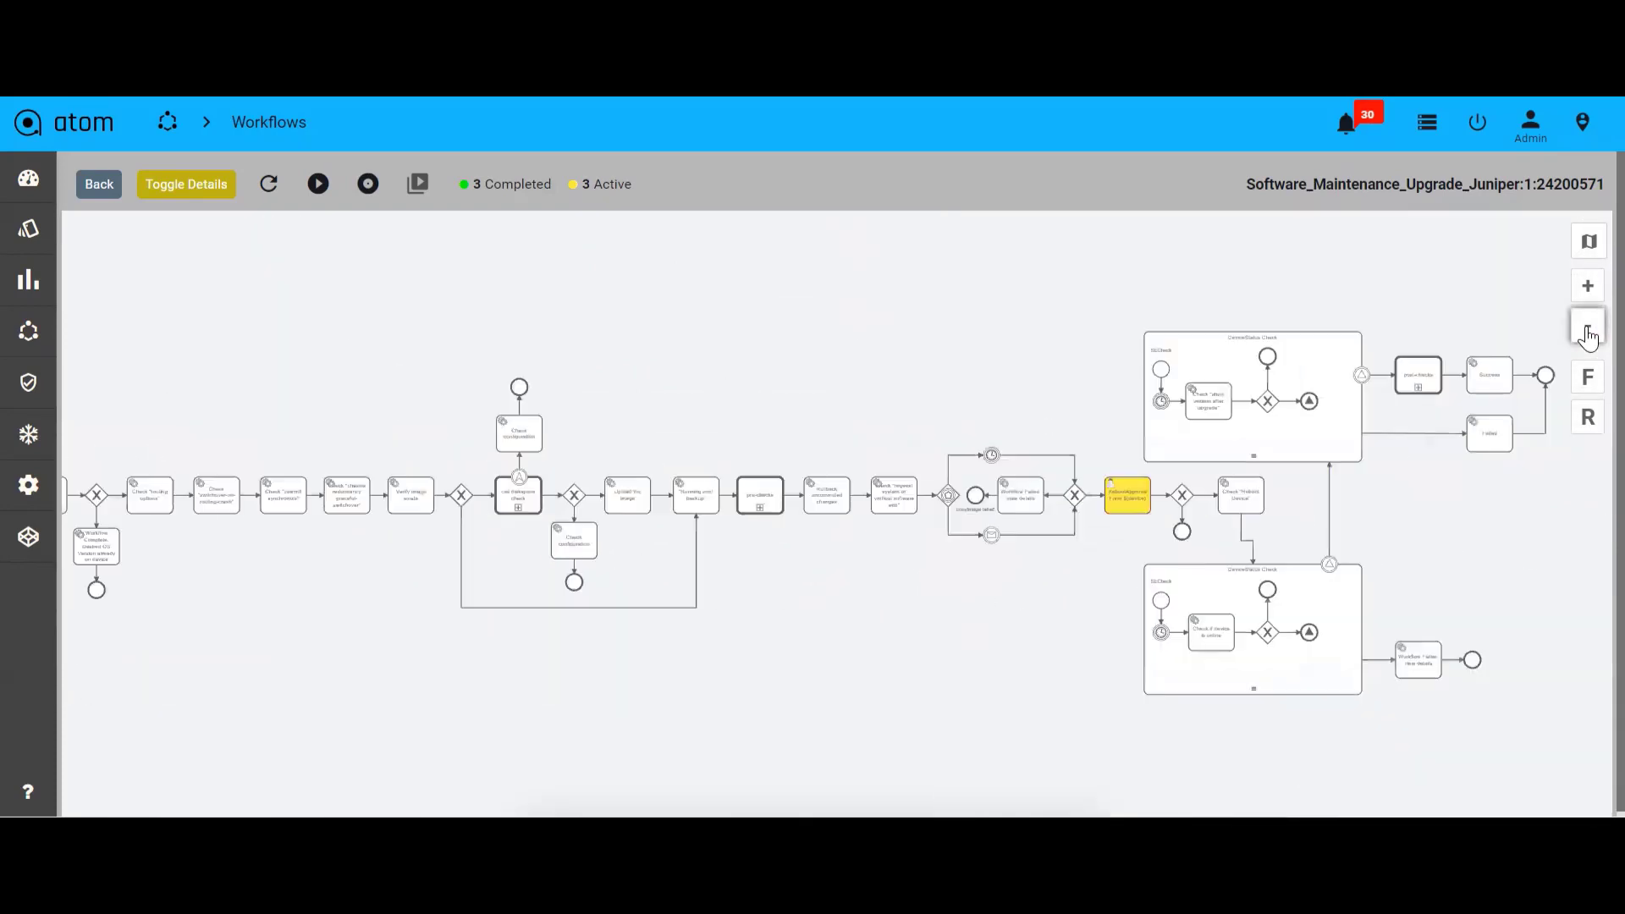
Open the test12345 instance and inspect the Juniper Upgrade User Inputs task at the start of its diagram
{"action": "left_click", "coordinate": [99, 184]}
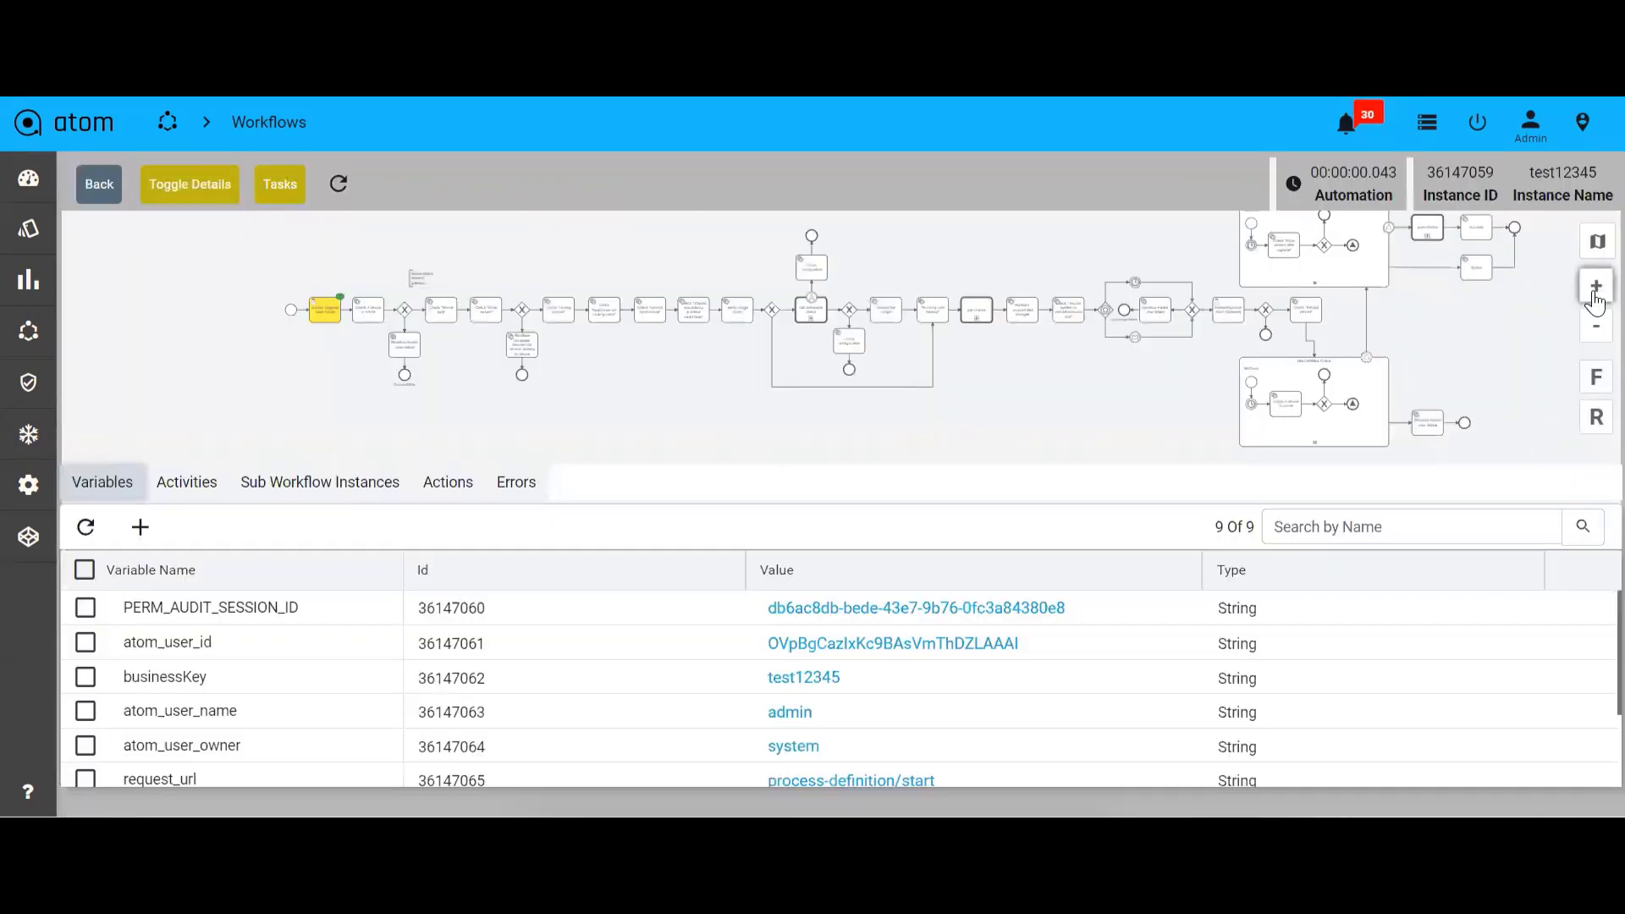
{"action": "left_click", "coordinate": [1595, 287]}
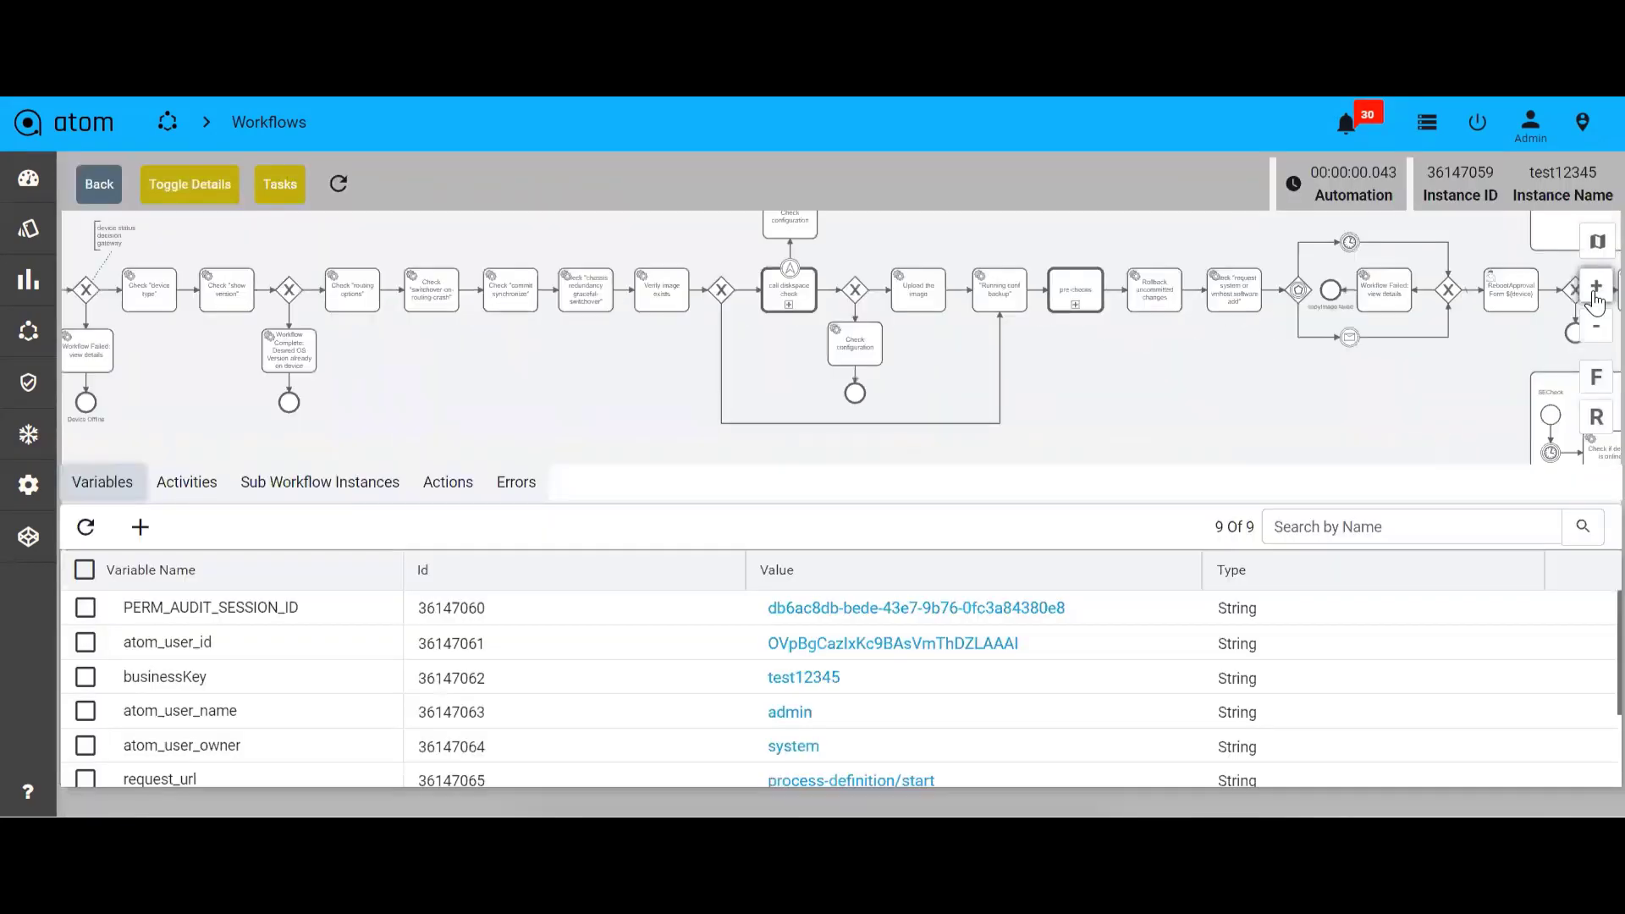
{"action": "left_click_drag", "start_coordinate": [630, 364], "coordinate": [1316, 388]}
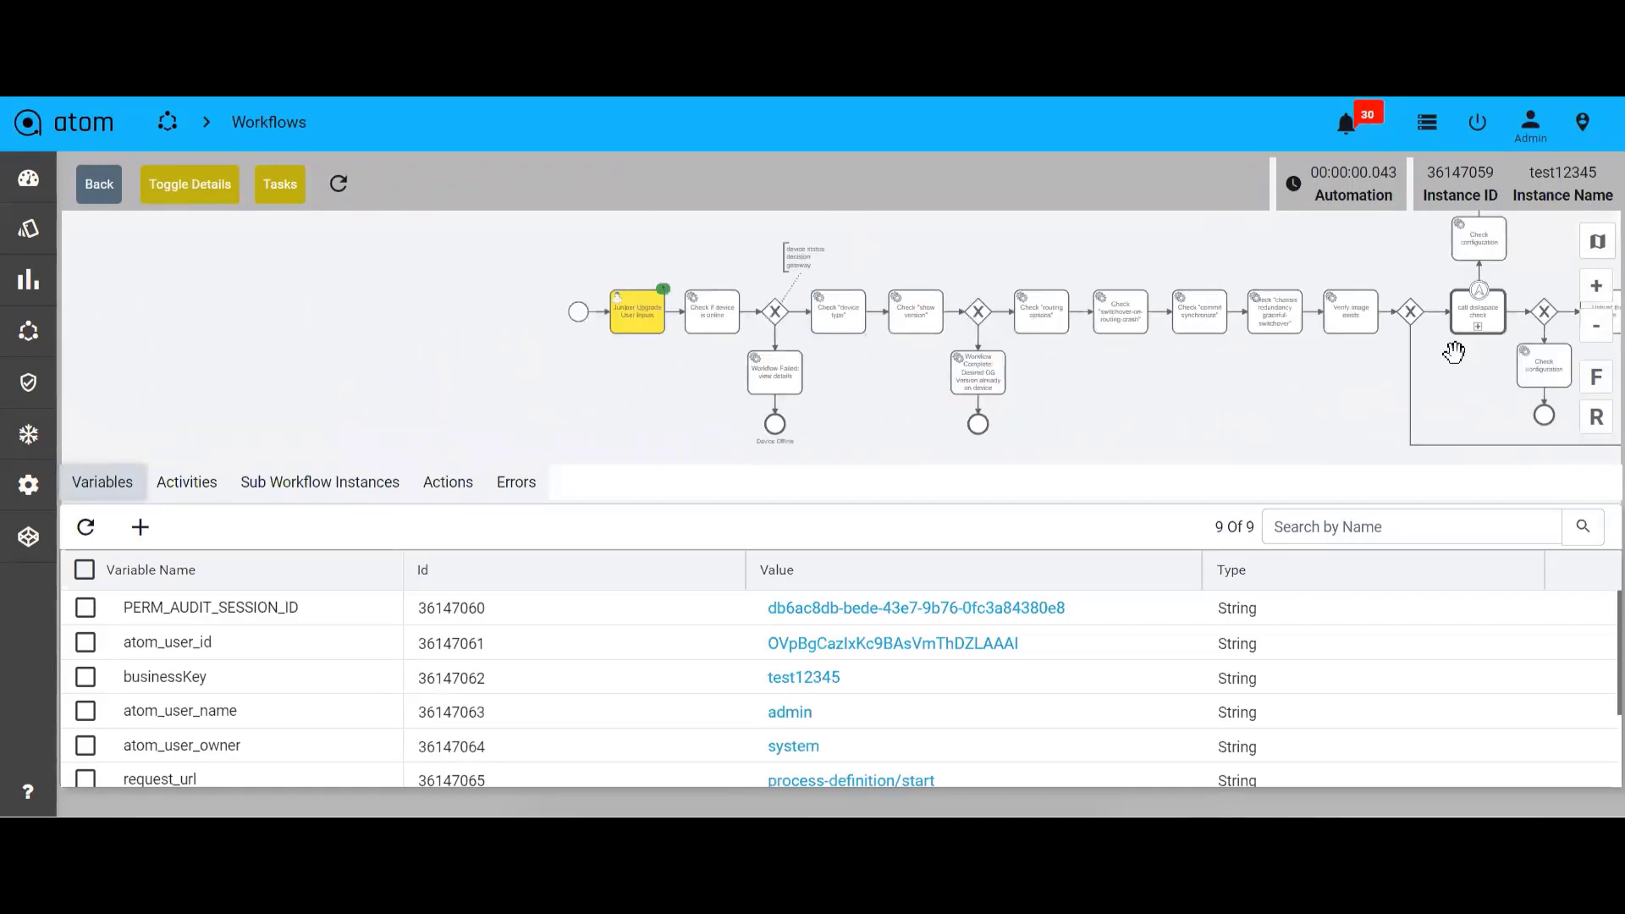
{"action": "left_click", "coordinate": [1595, 286]}
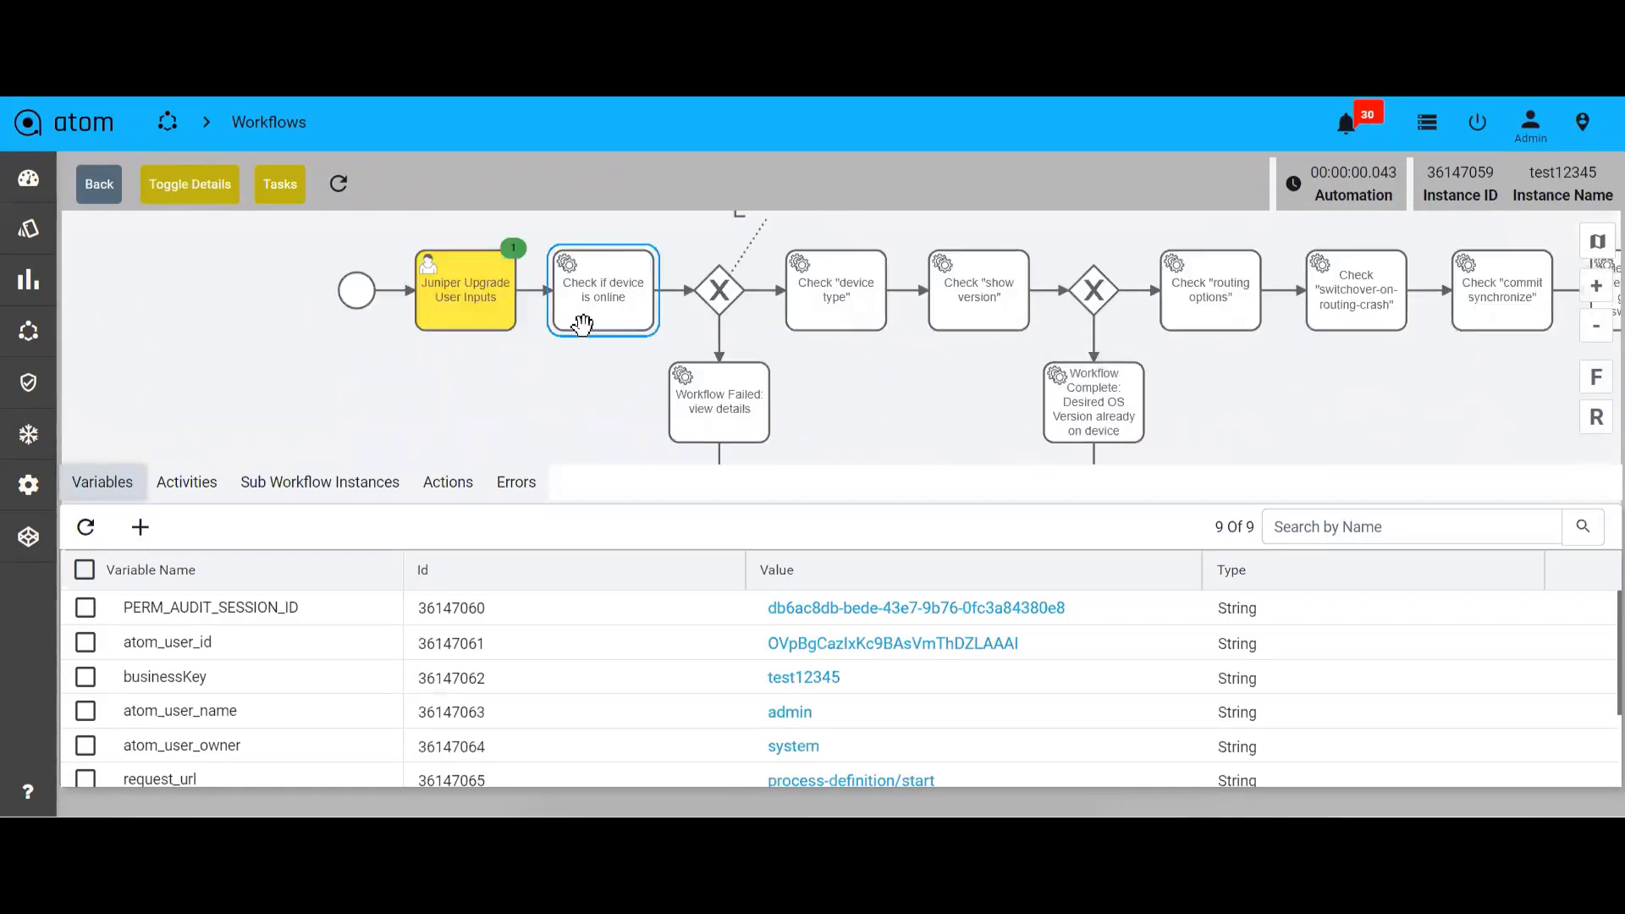
{"action": "scroll", "coordinate": [530, 399], "scroll_direction": "up", "scroll_amount": 1}
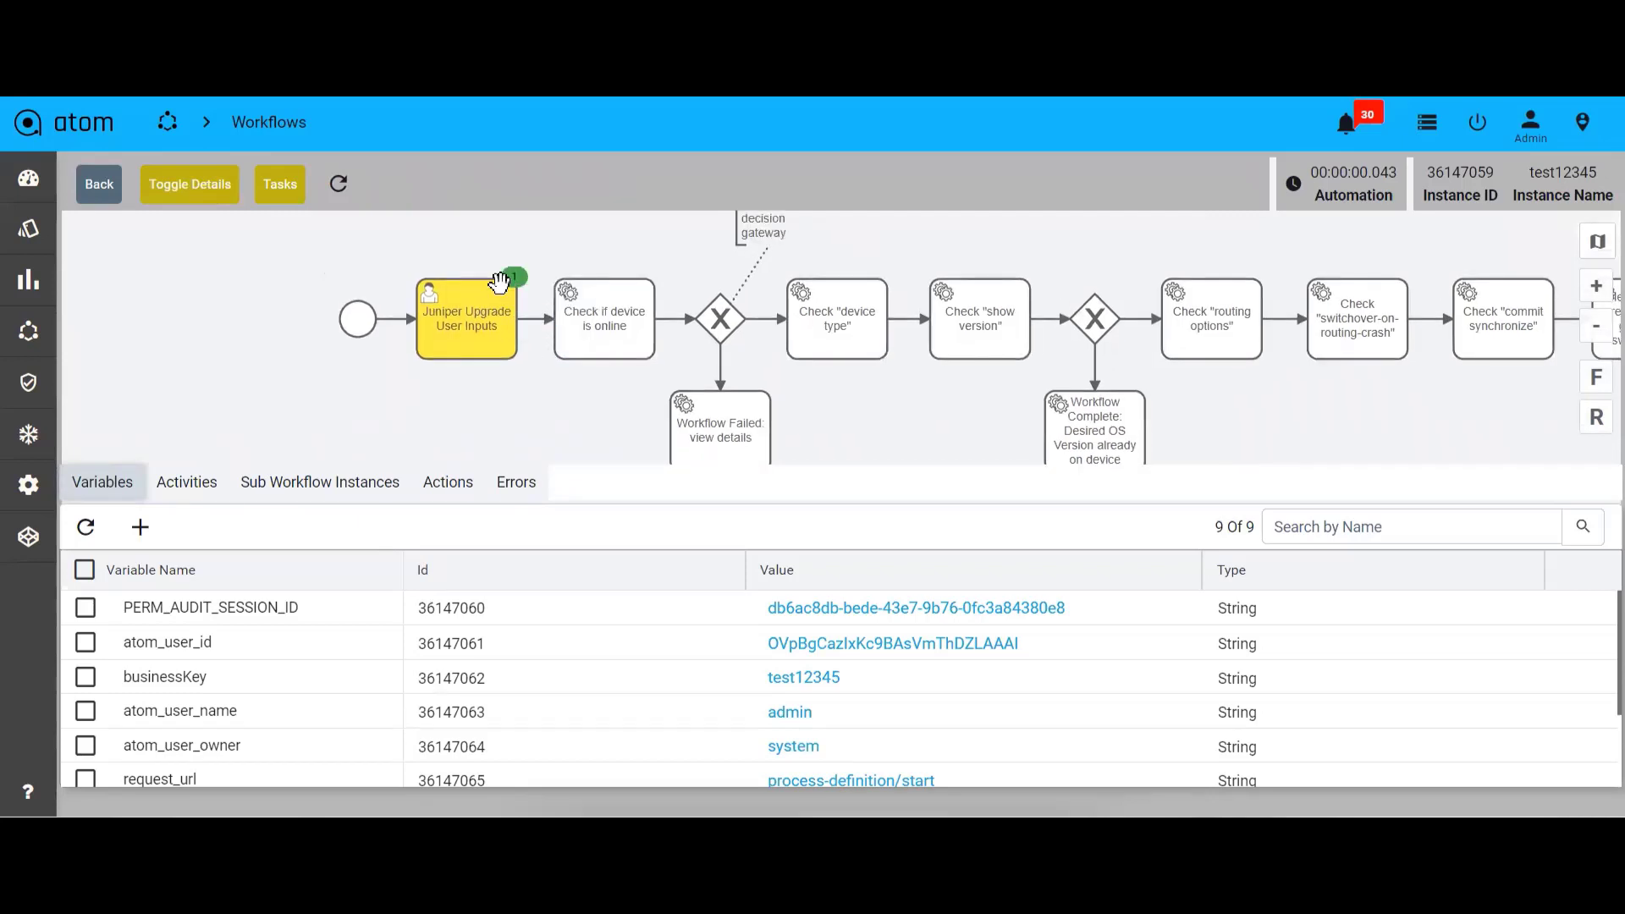
Claim the Juniper Upgrade User Inputs action of instance test12345 and select it again
{"action": "left_click", "coordinate": [446, 486]}
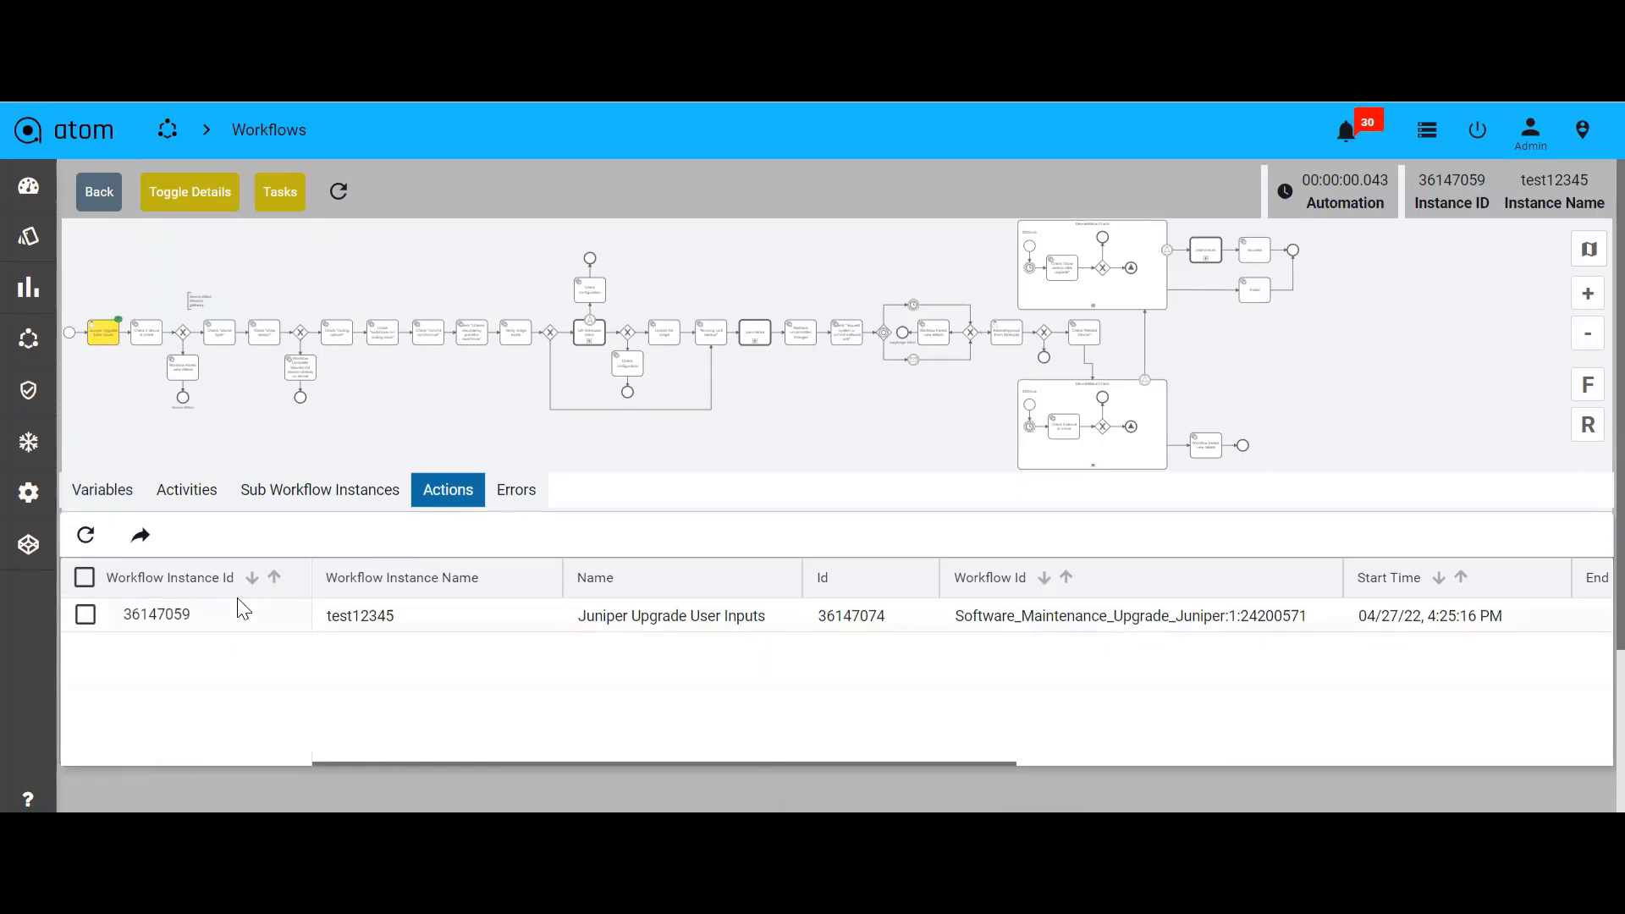
{"action": "left_click", "coordinate": [86, 616]}
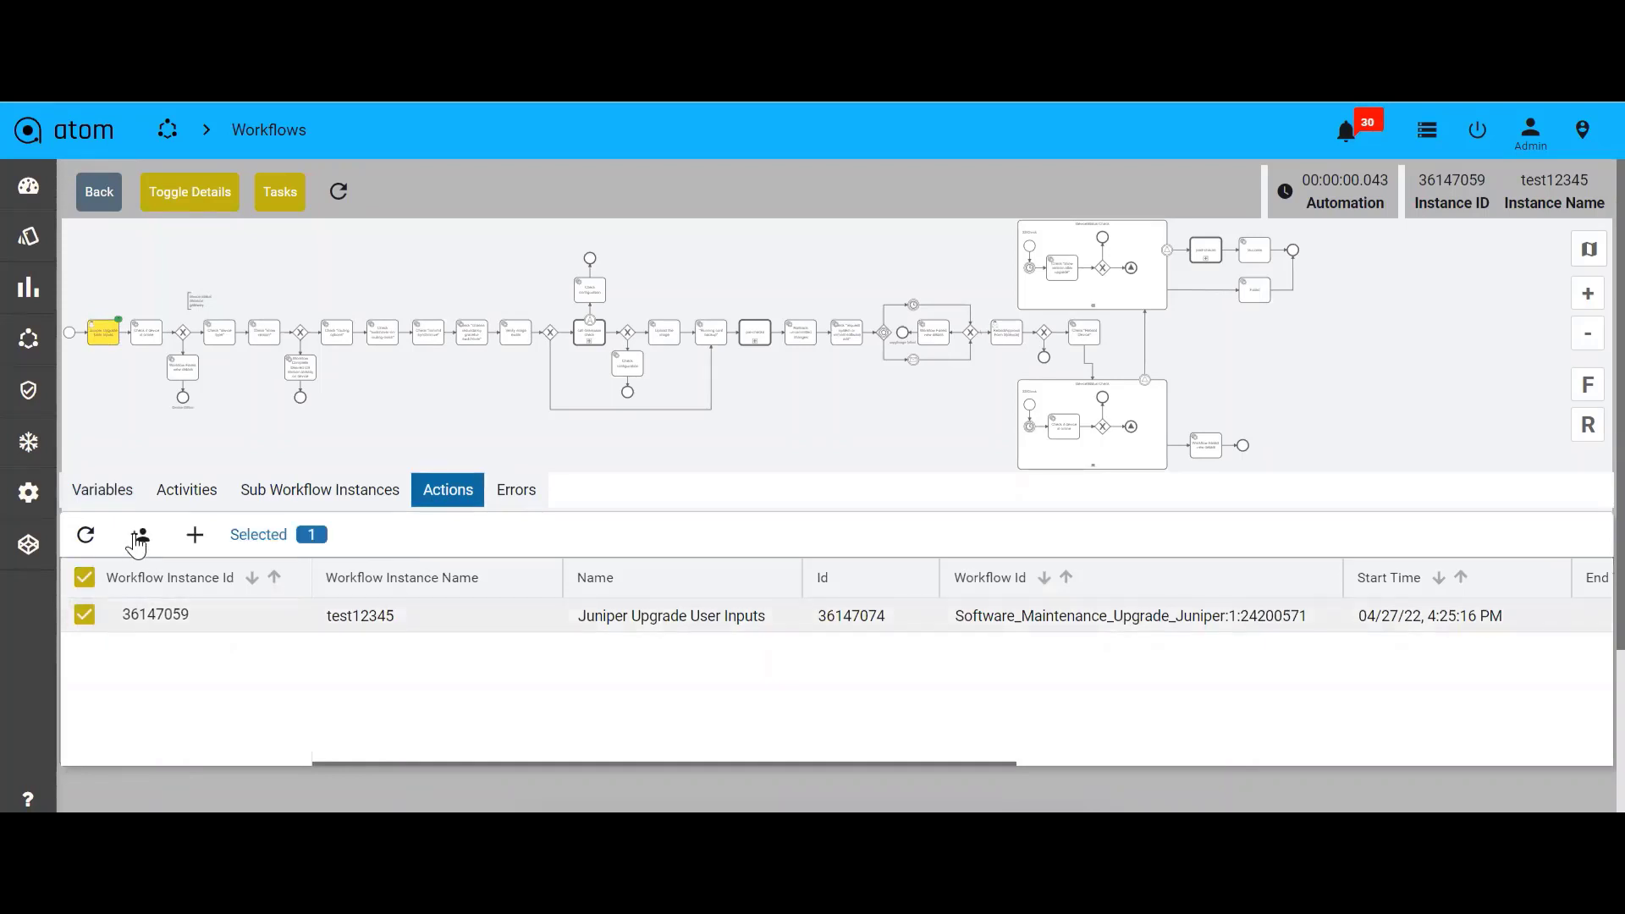
{"action": "left_click", "coordinate": [136, 546]}
{"action": "left_click", "coordinate": [84, 615]}
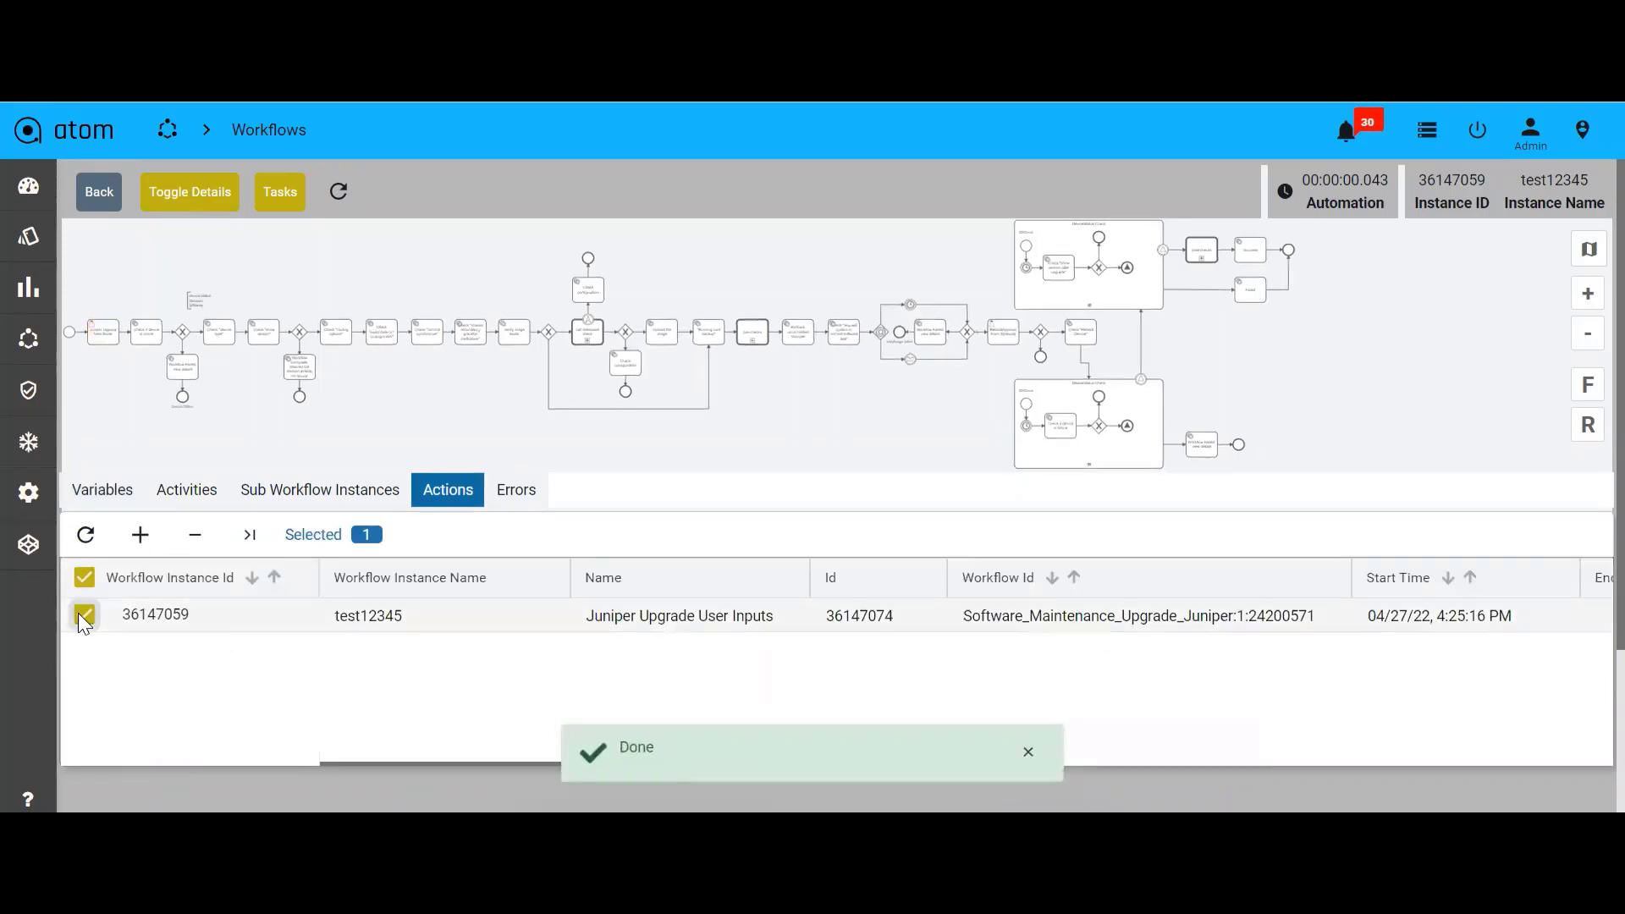
Open the input form of the selected Juniper Upgrade User Inputs action and review its fields from Device to Password
{"action": "left_click", "coordinate": [254, 535]}
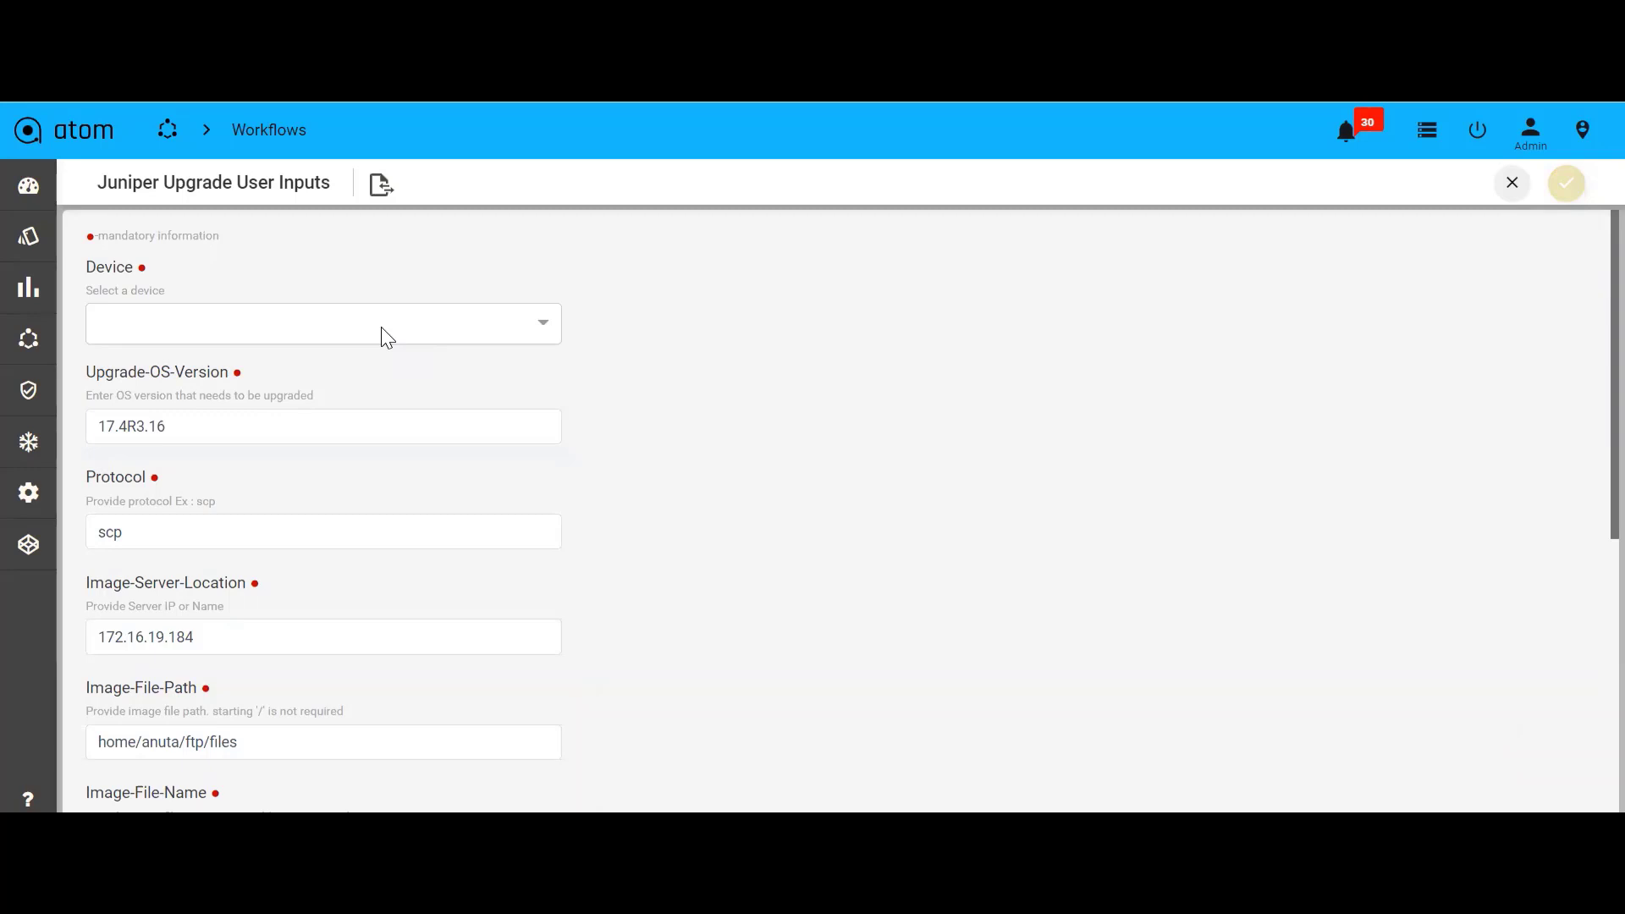
{"action": "scroll", "coordinate": [370, 549], "scroll_direction": "down", "scroll_amount": 3}
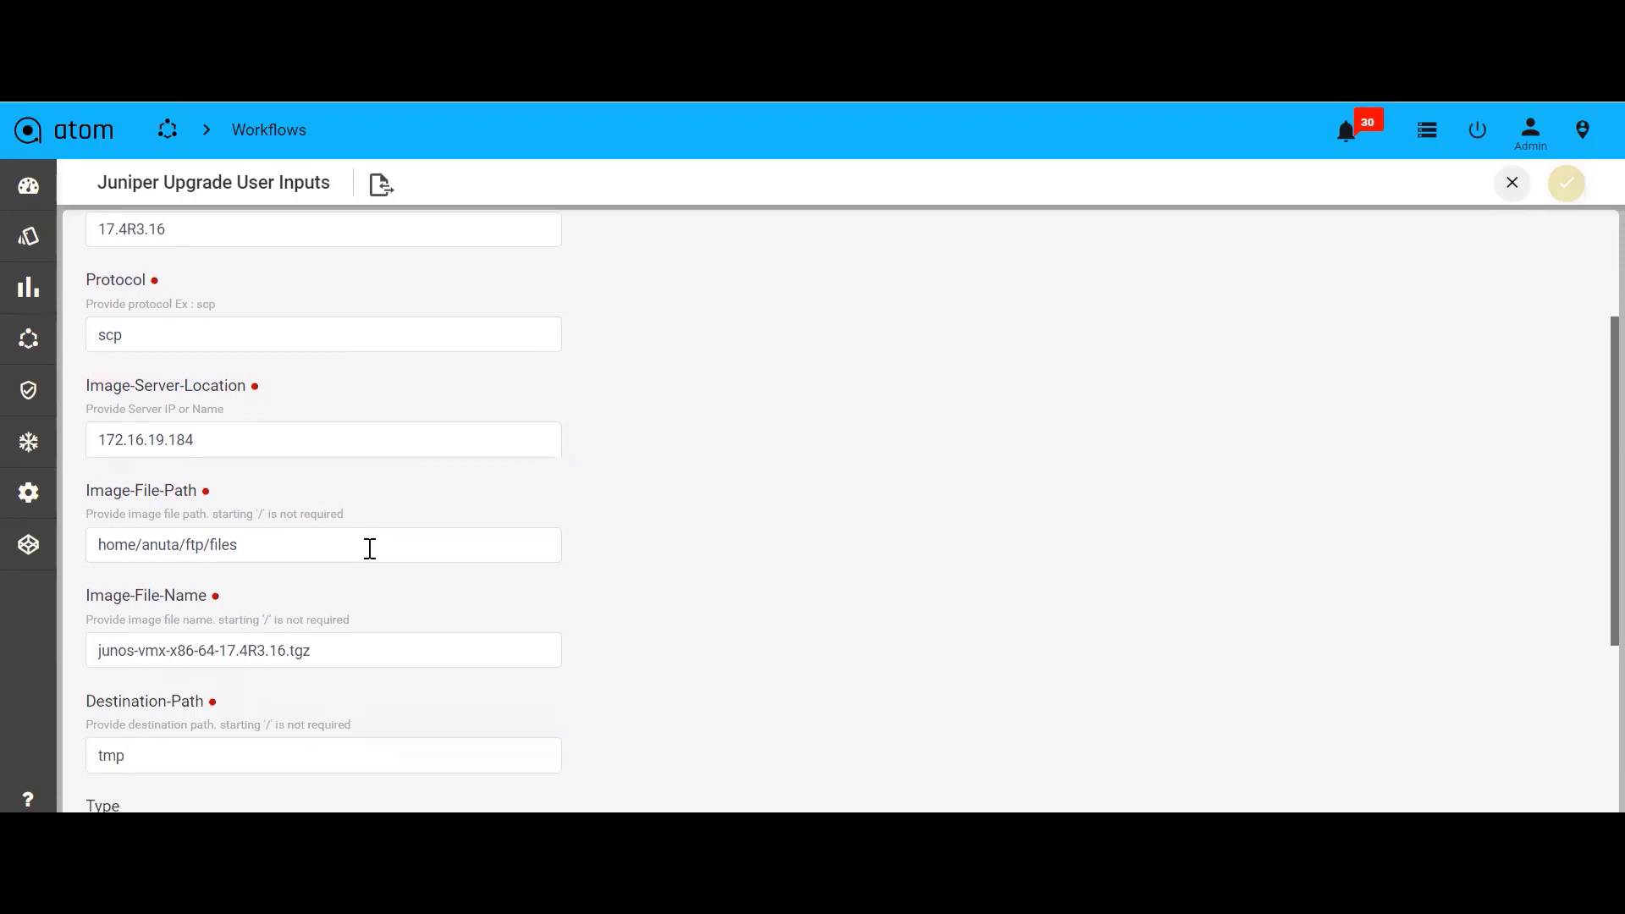
{"action": "scroll", "coordinate": [370, 548], "scroll_direction": "down", "scroll_amount": 2}
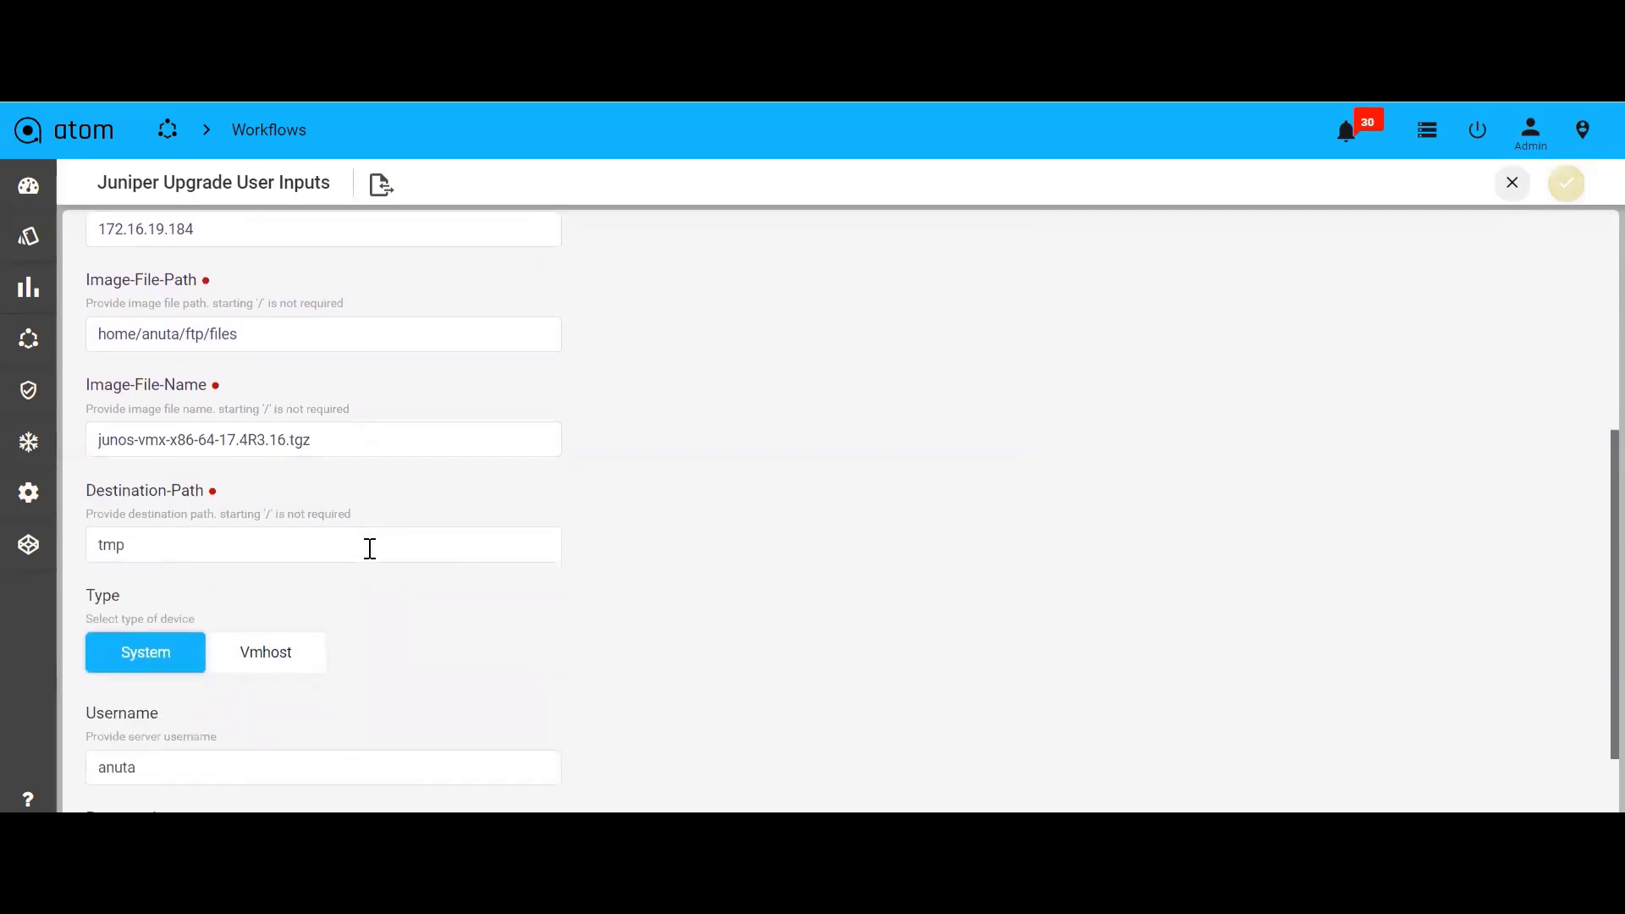
{"action": "scroll", "coordinate": [370, 548], "scroll_direction": "down", "scroll_amount": 1}
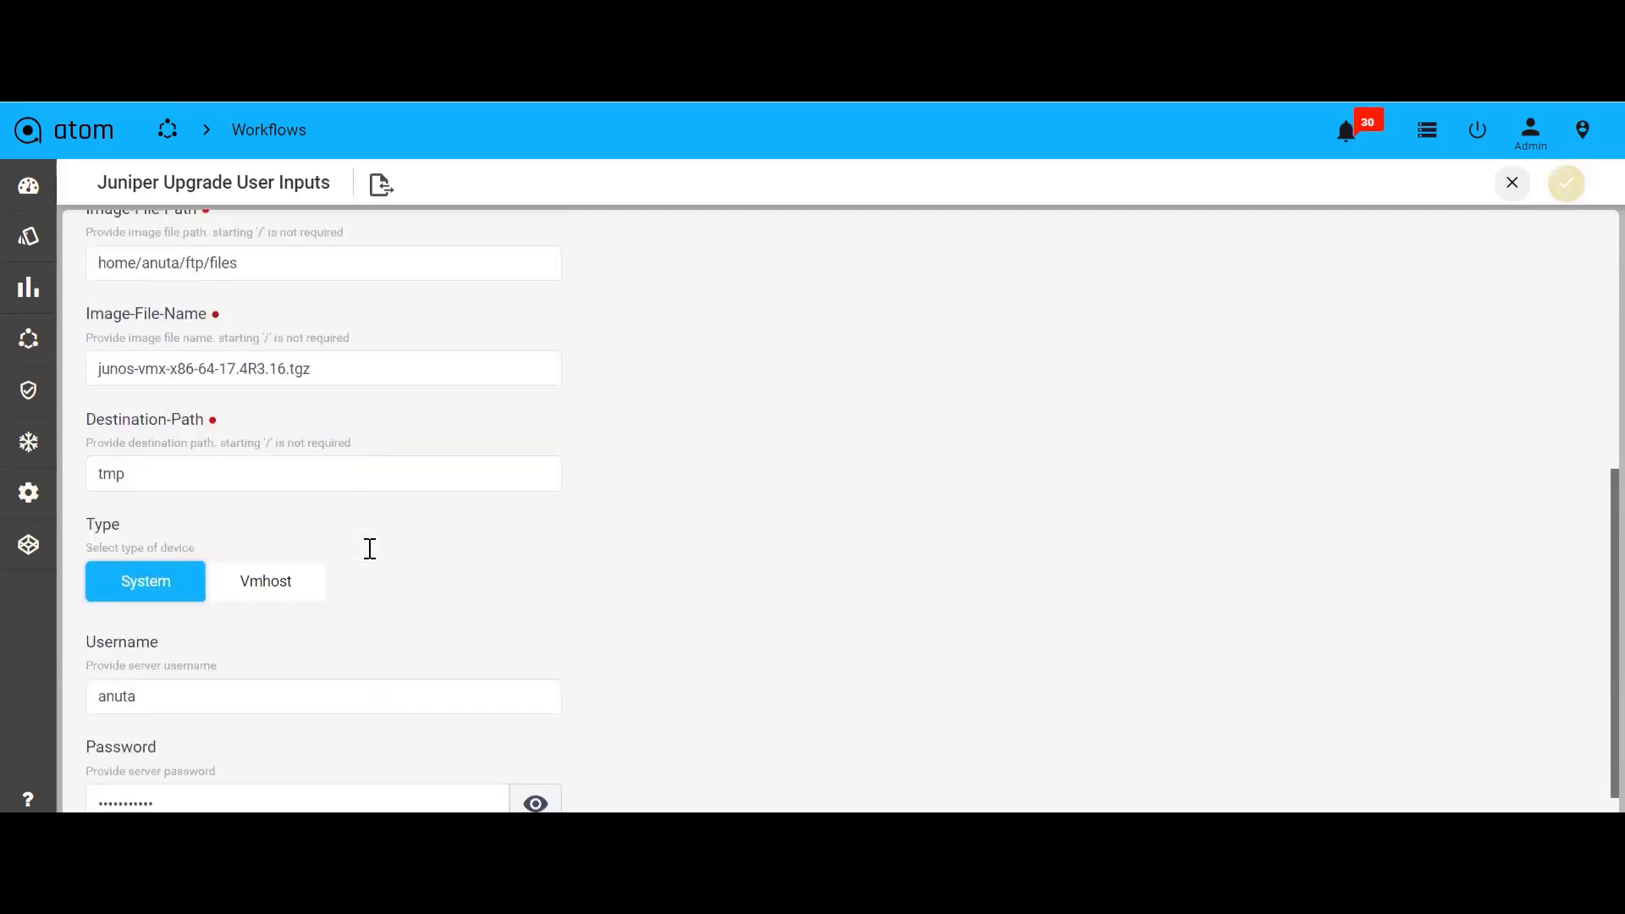
{"action": "scroll", "coordinate": [370, 548], "scroll_direction": "down", "scroll_amount": 1}
{"action": "scroll", "coordinate": [370, 549], "scroll_direction": "up", "scroll_amount": 6}
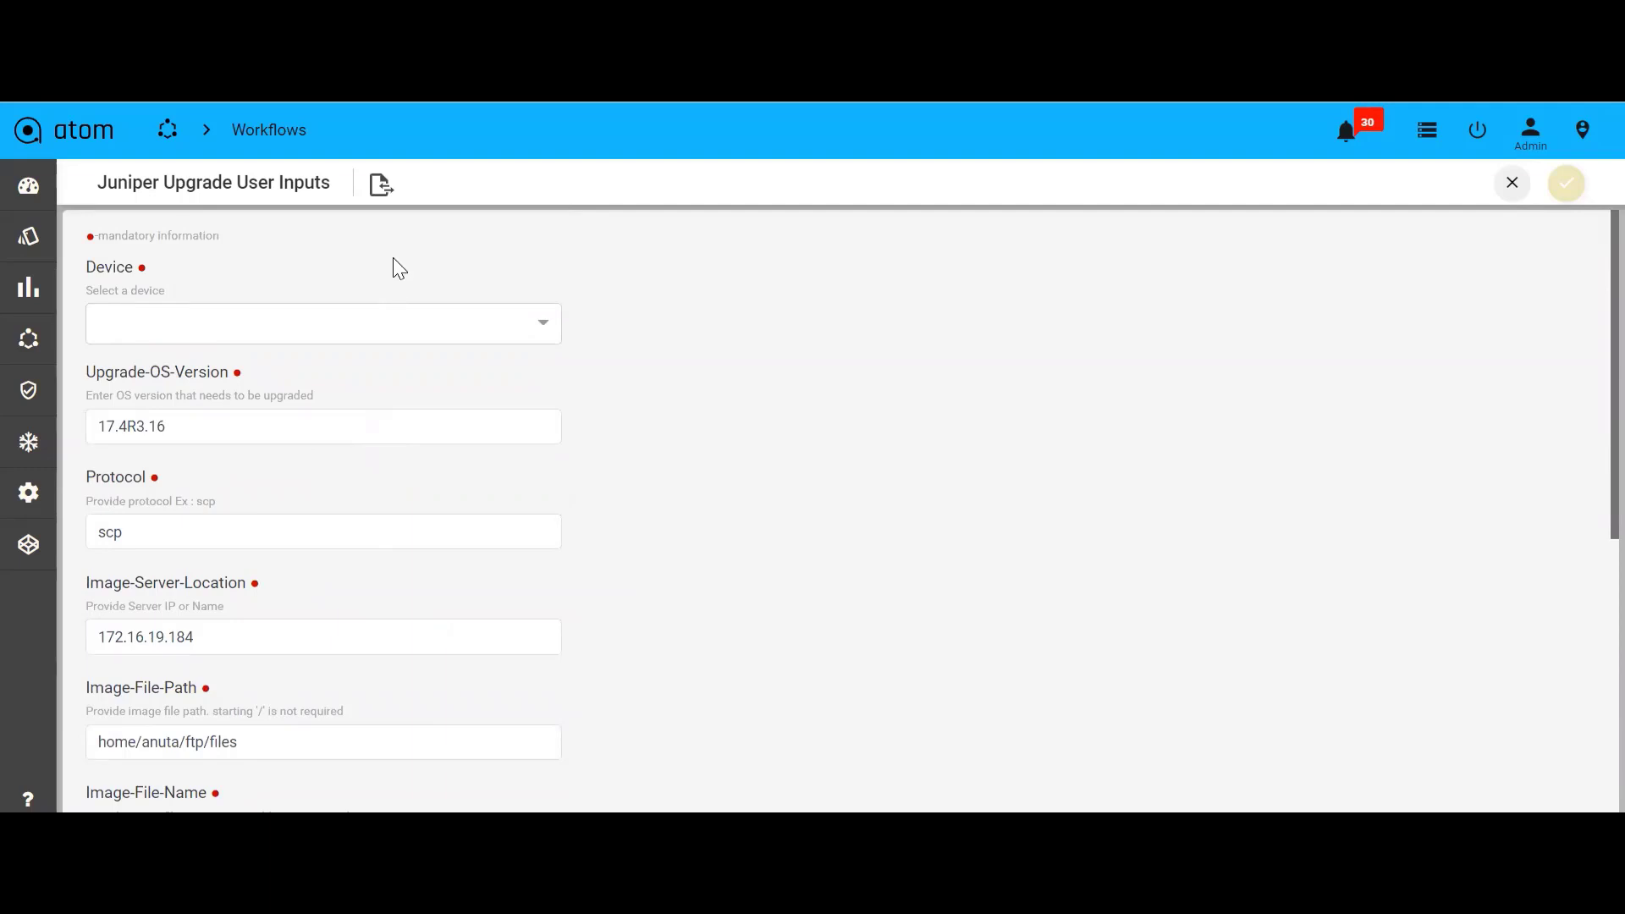
Fill the Juniper Upgrade User Inputs form by importing the Upgrade-train4 template file
{"action": "left_click", "coordinate": [380, 184]}
{"action": "left_click", "coordinate": [488, 210]}
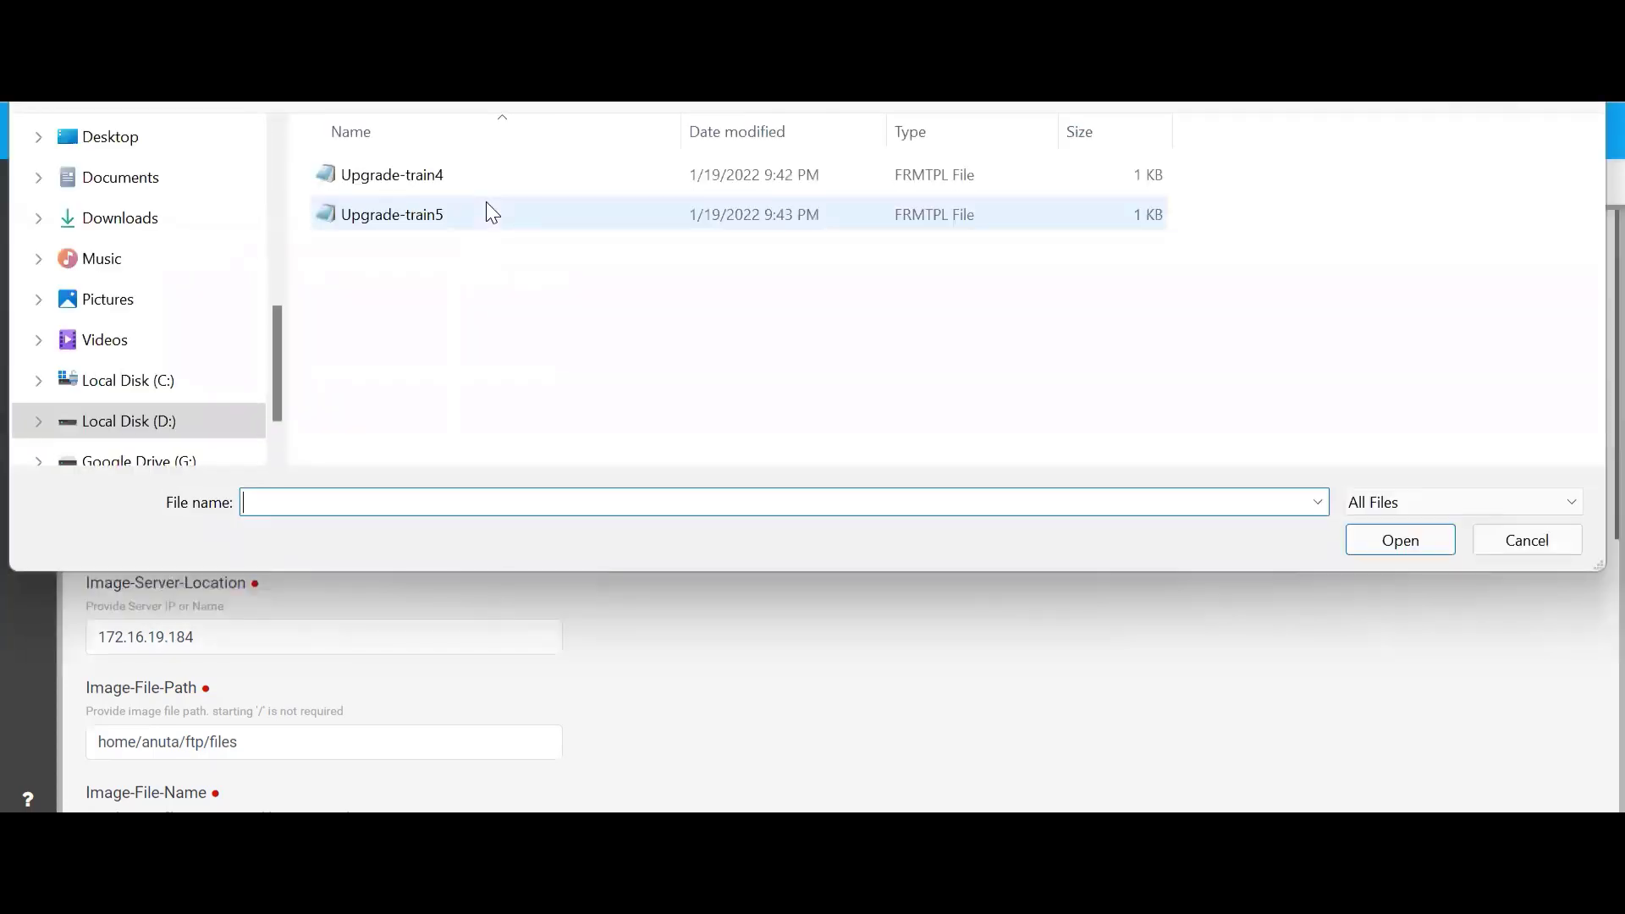
{"action": "left_click", "coordinate": [383, 174]}
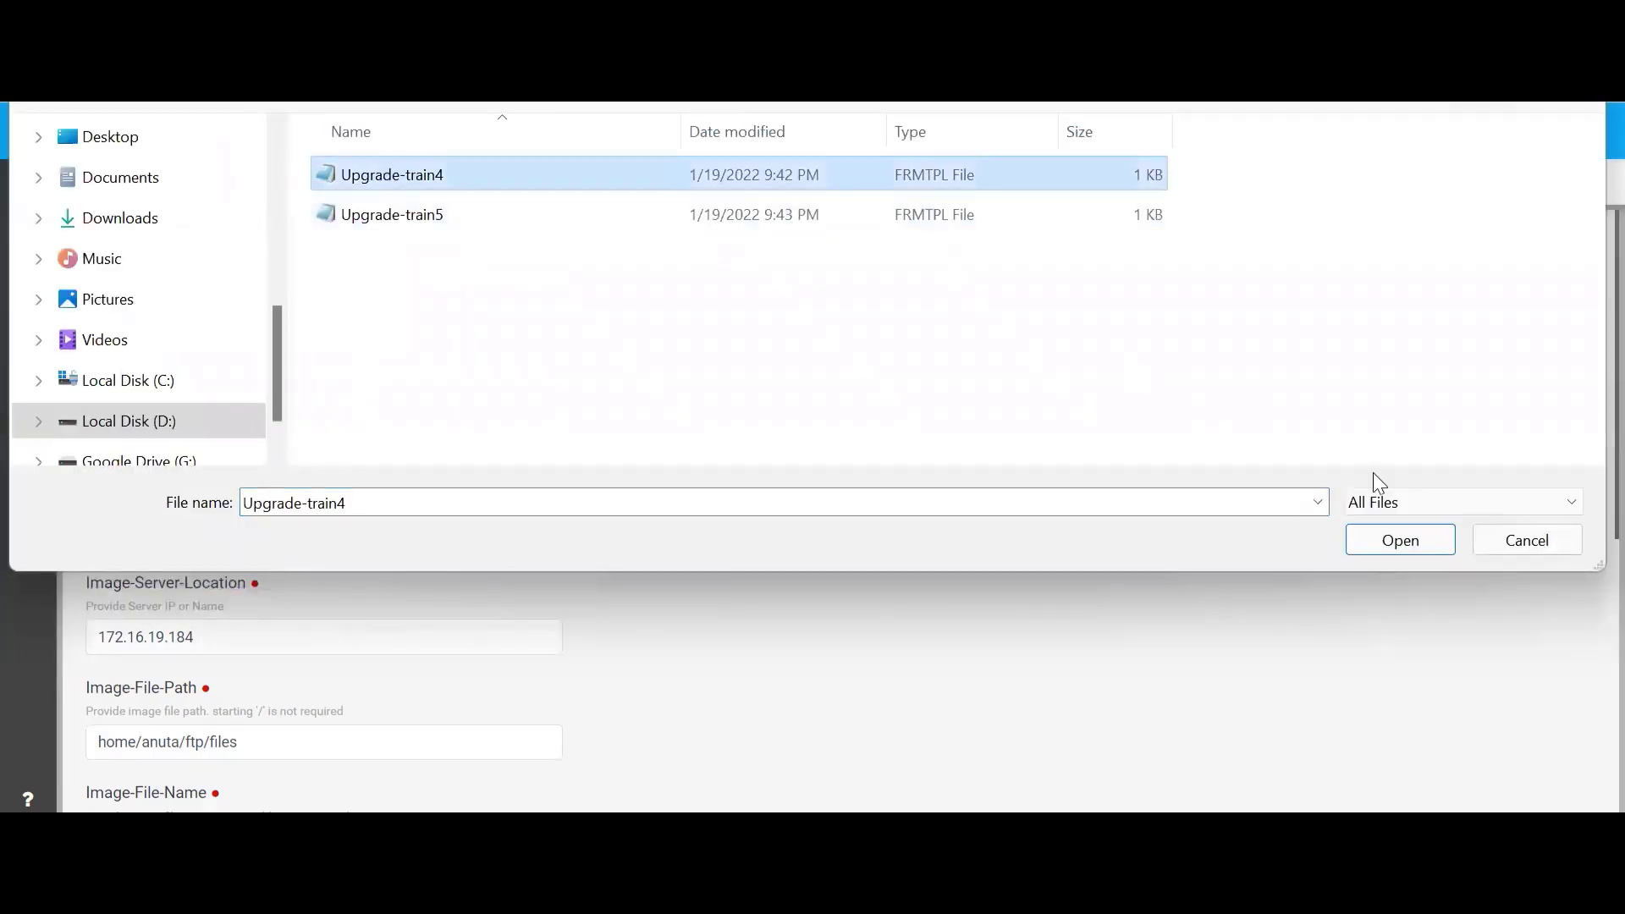
{"action": "left_click", "coordinate": [1408, 539]}
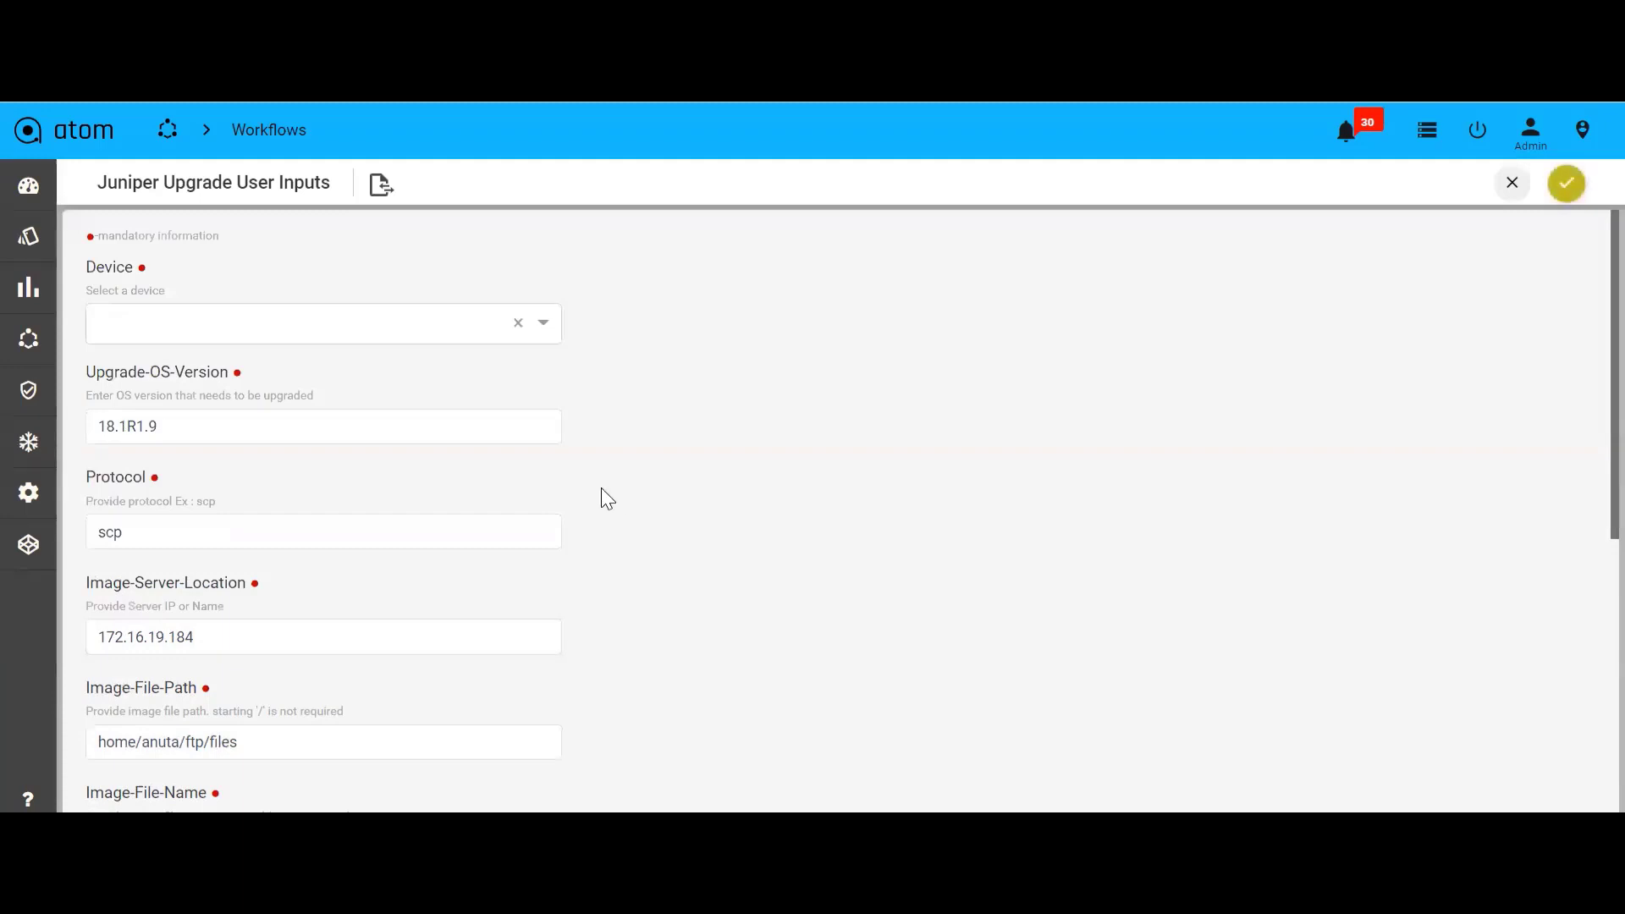
Review the imported device, OS version and image values, and submit the Juniper Upgrade User Inputs form
{"action": "scroll", "coordinate": [382, 619], "scroll_direction": "down", "scroll_amount": 5}
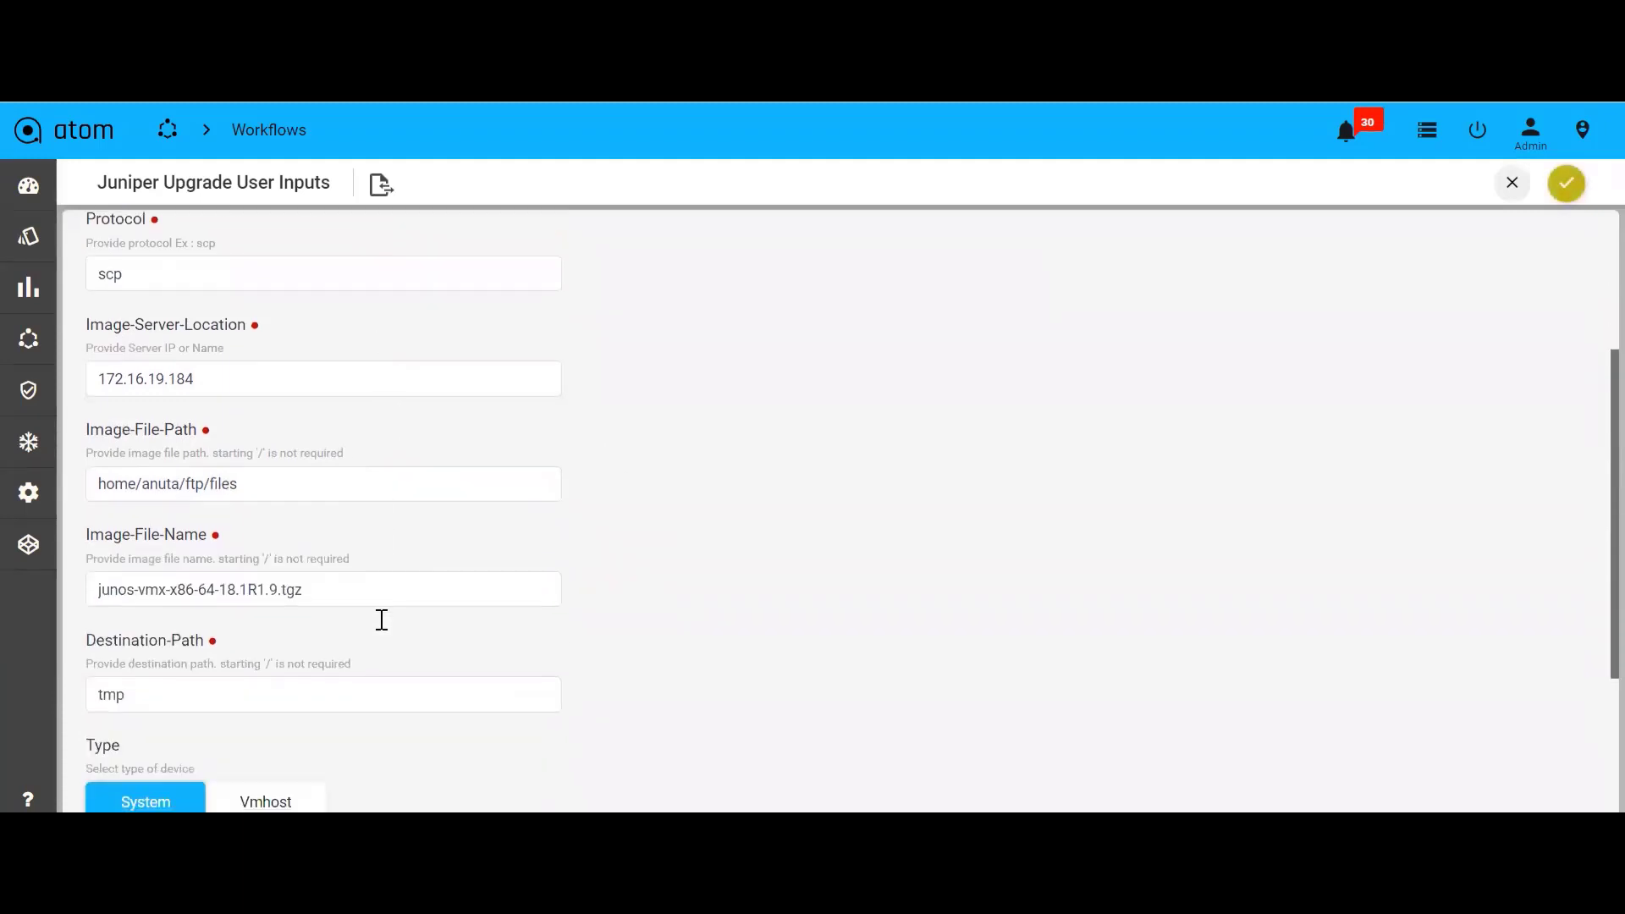
{"action": "scroll", "coordinate": [381, 628], "scroll_direction": "down", "scroll_amount": 1}
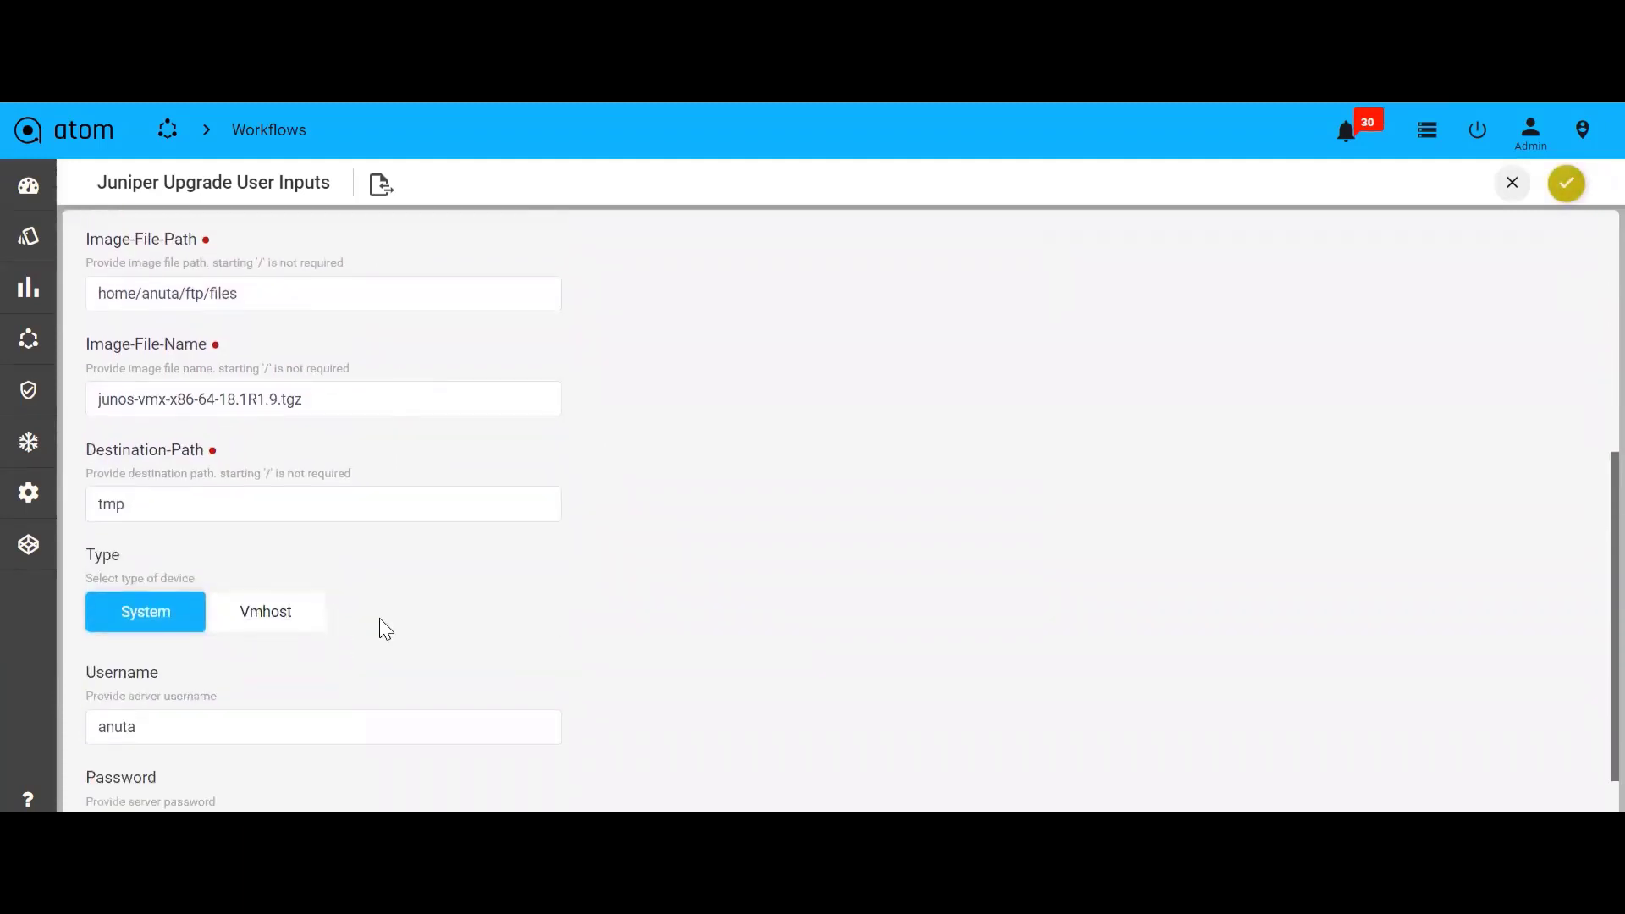
{"action": "scroll", "coordinate": [385, 628], "scroll_direction": "up", "scroll_amount": 5}
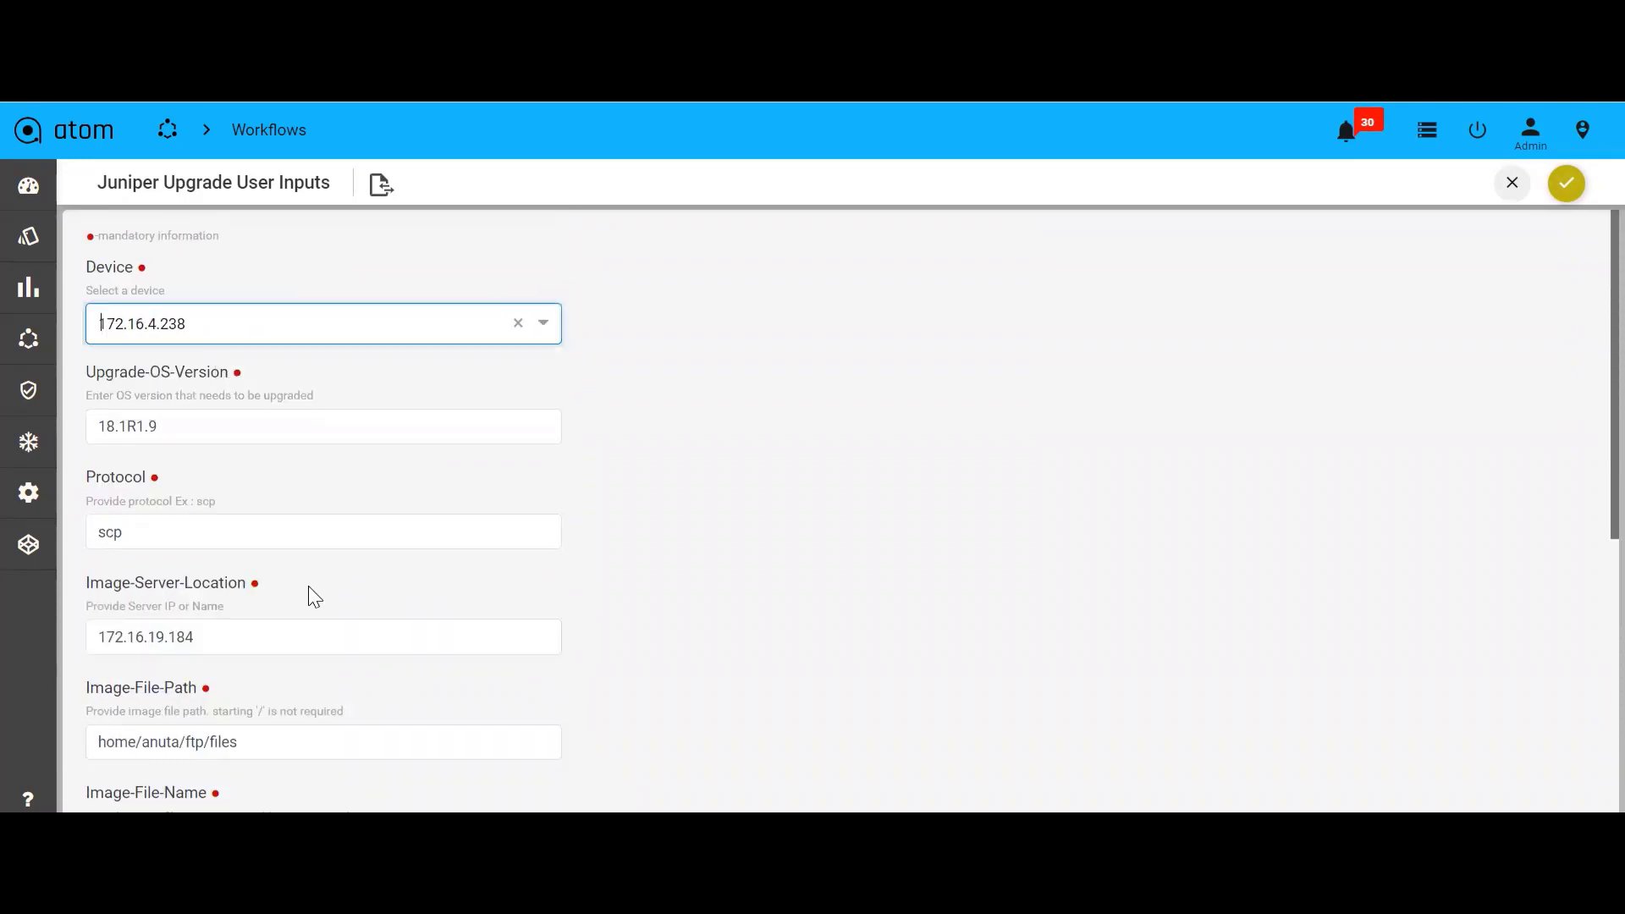
{"action": "scroll", "coordinate": [315, 598], "scroll_direction": "down", "scroll_amount": 1}
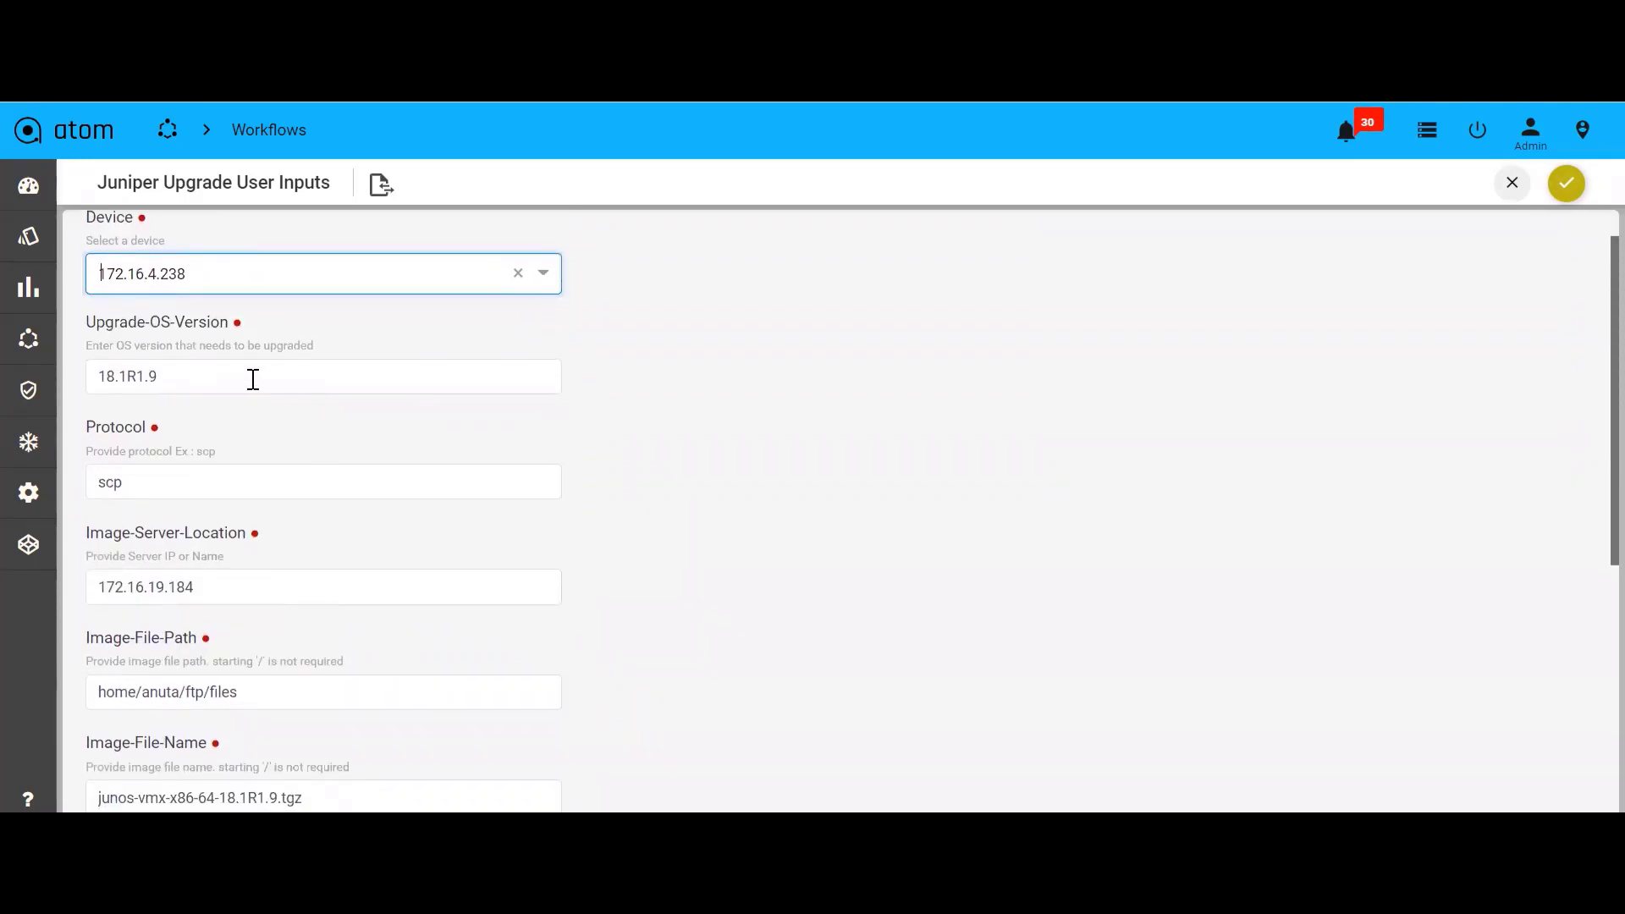
{"action": "scroll", "coordinate": [270, 576], "scroll_direction": "down", "scroll_amount": 5}
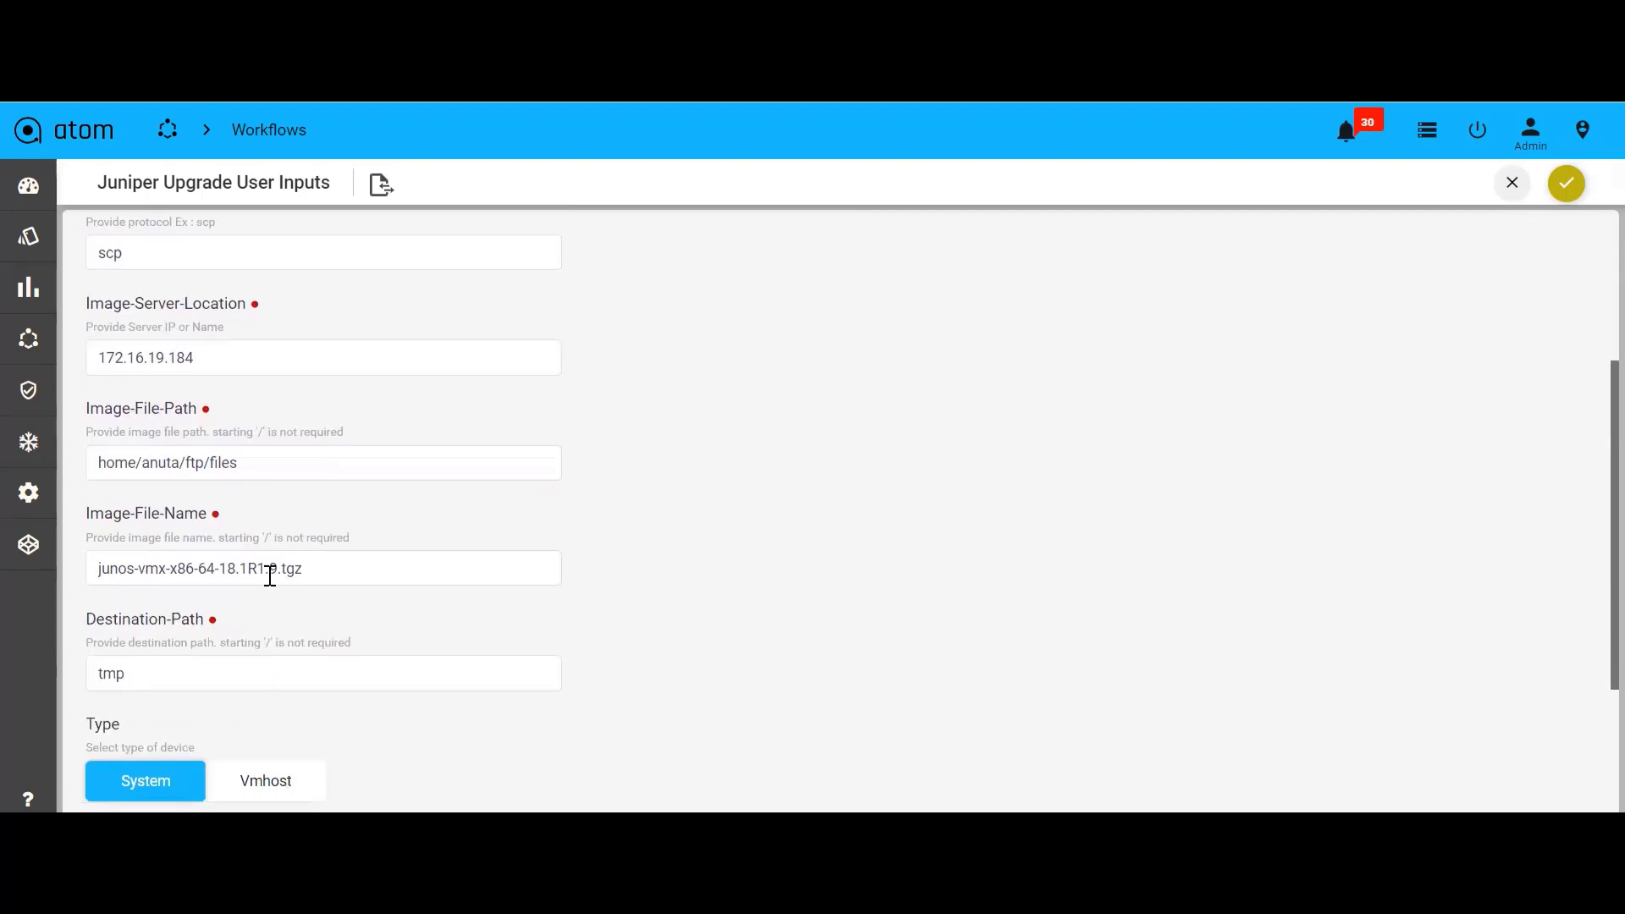
{"action": "scroll", "coordinate": [269, 577], "scroll_direction": "down", "scroll_amount": 5}
{"action": "scroll", "coordinate": [268, 577], "scroll_direction": "up", "scroll_amount": 10}
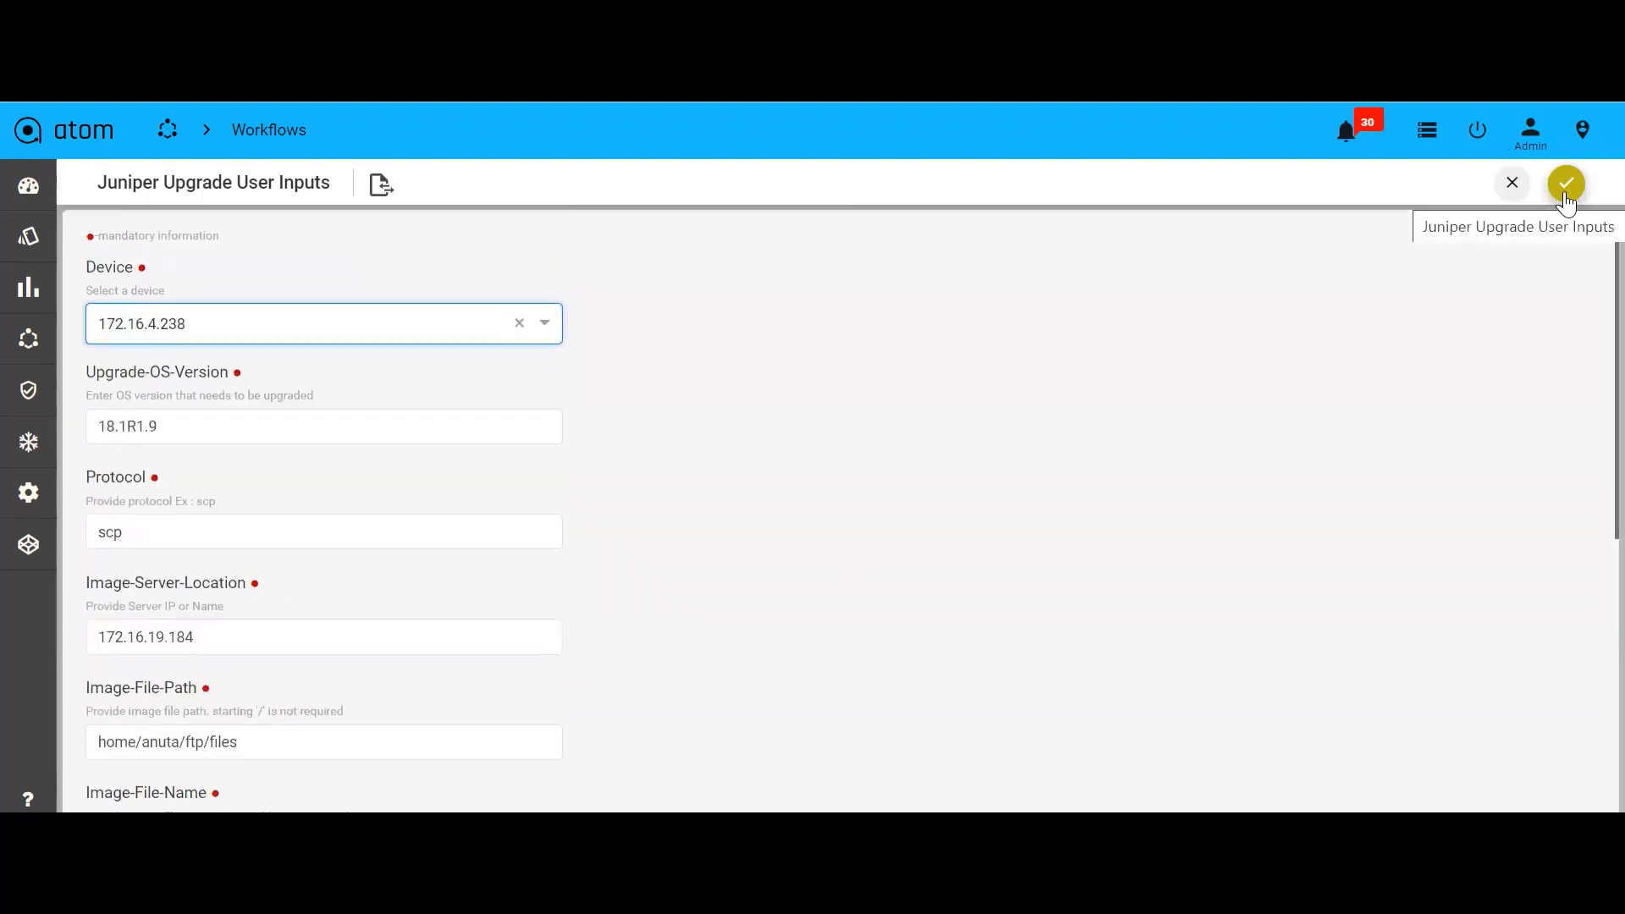
{"action": "left_click", "coordinate": [1566, 196]}
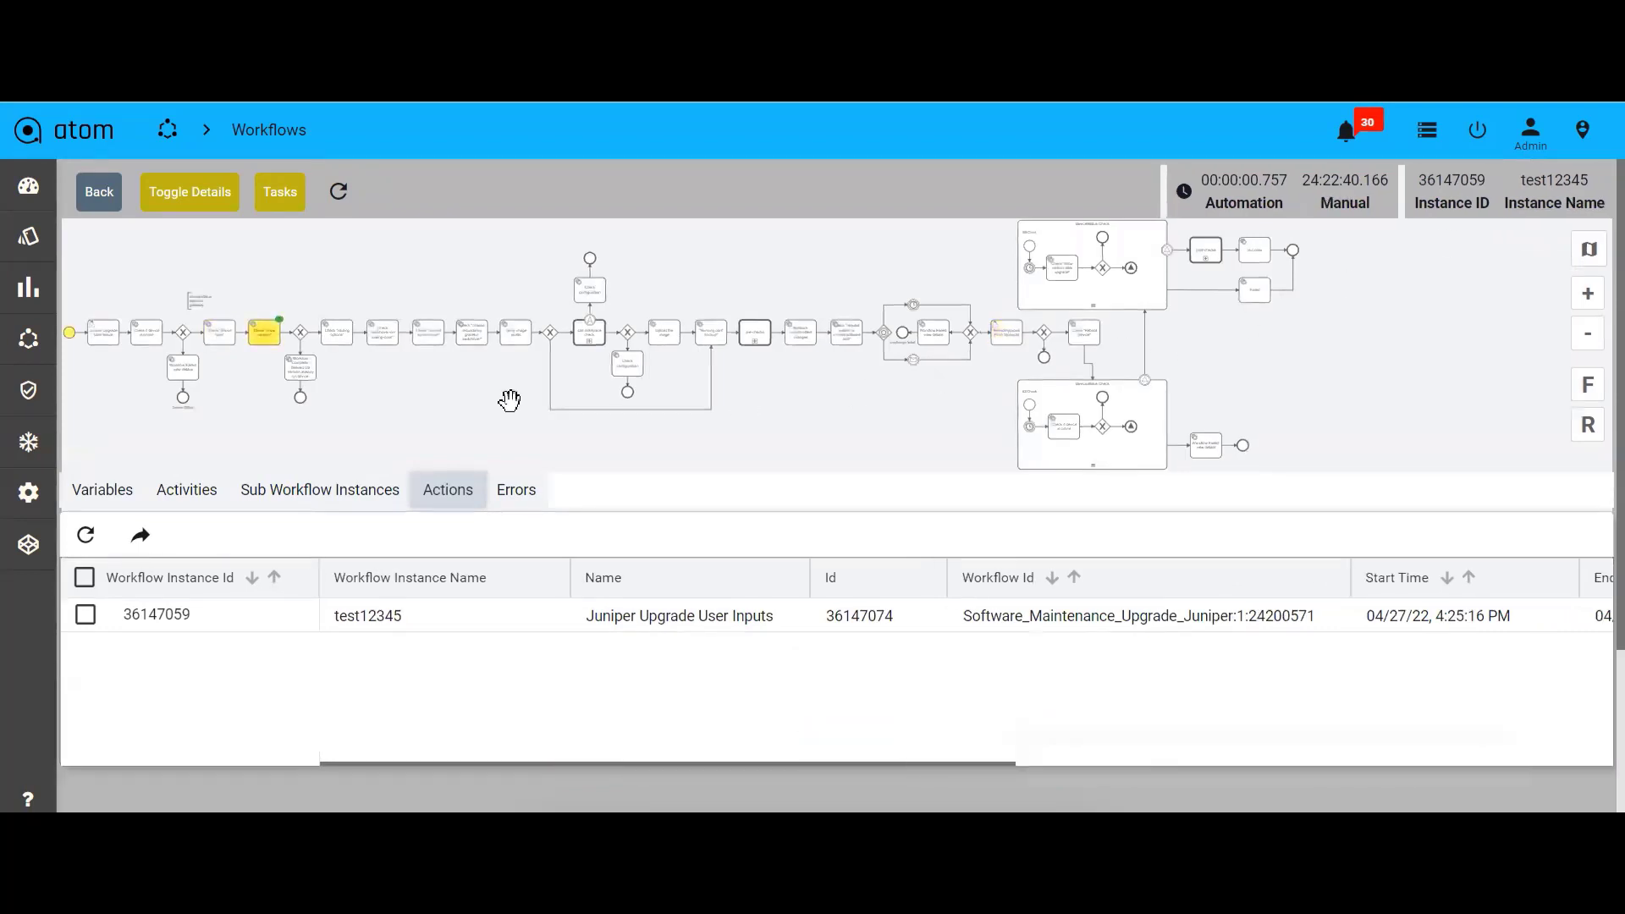
Hide the instance details and follow progress in the enlarged diagram from the start to the Upload the image and reboot approval tasks
{"action": "left_click_drag", "start_coordinate": [417, 388], "coordinate": [671, 435]}
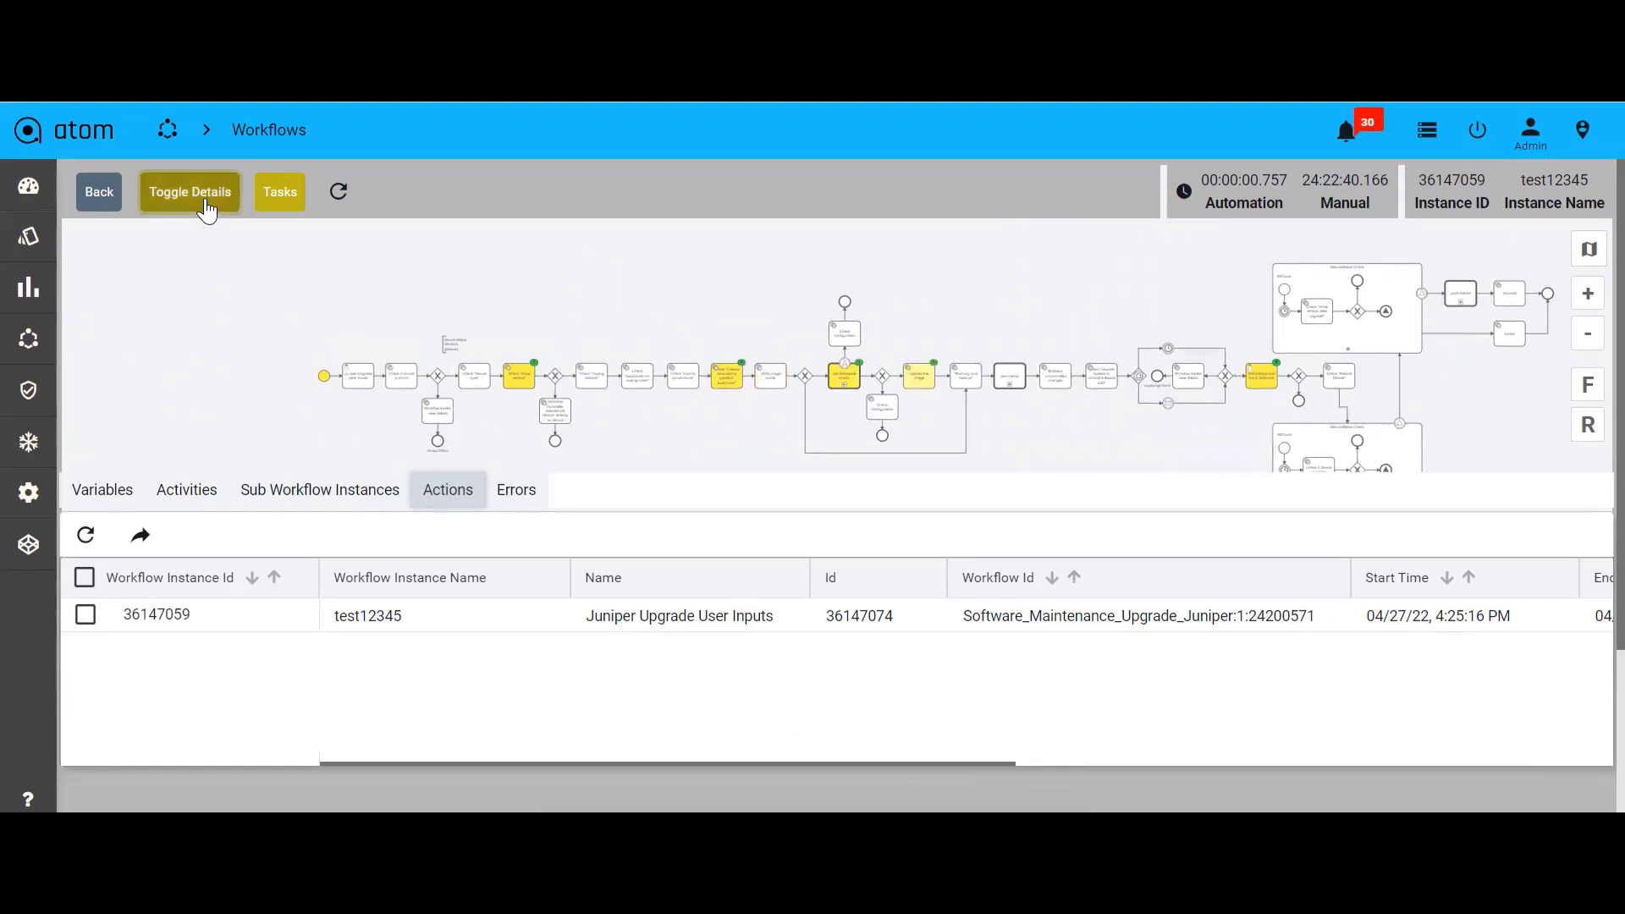
{"action": "left_click", "coordinate": [208, 203]}
{"action": "left_click_drag", "start_coordinate": [832, 556], "coordinate": [827, 622]}
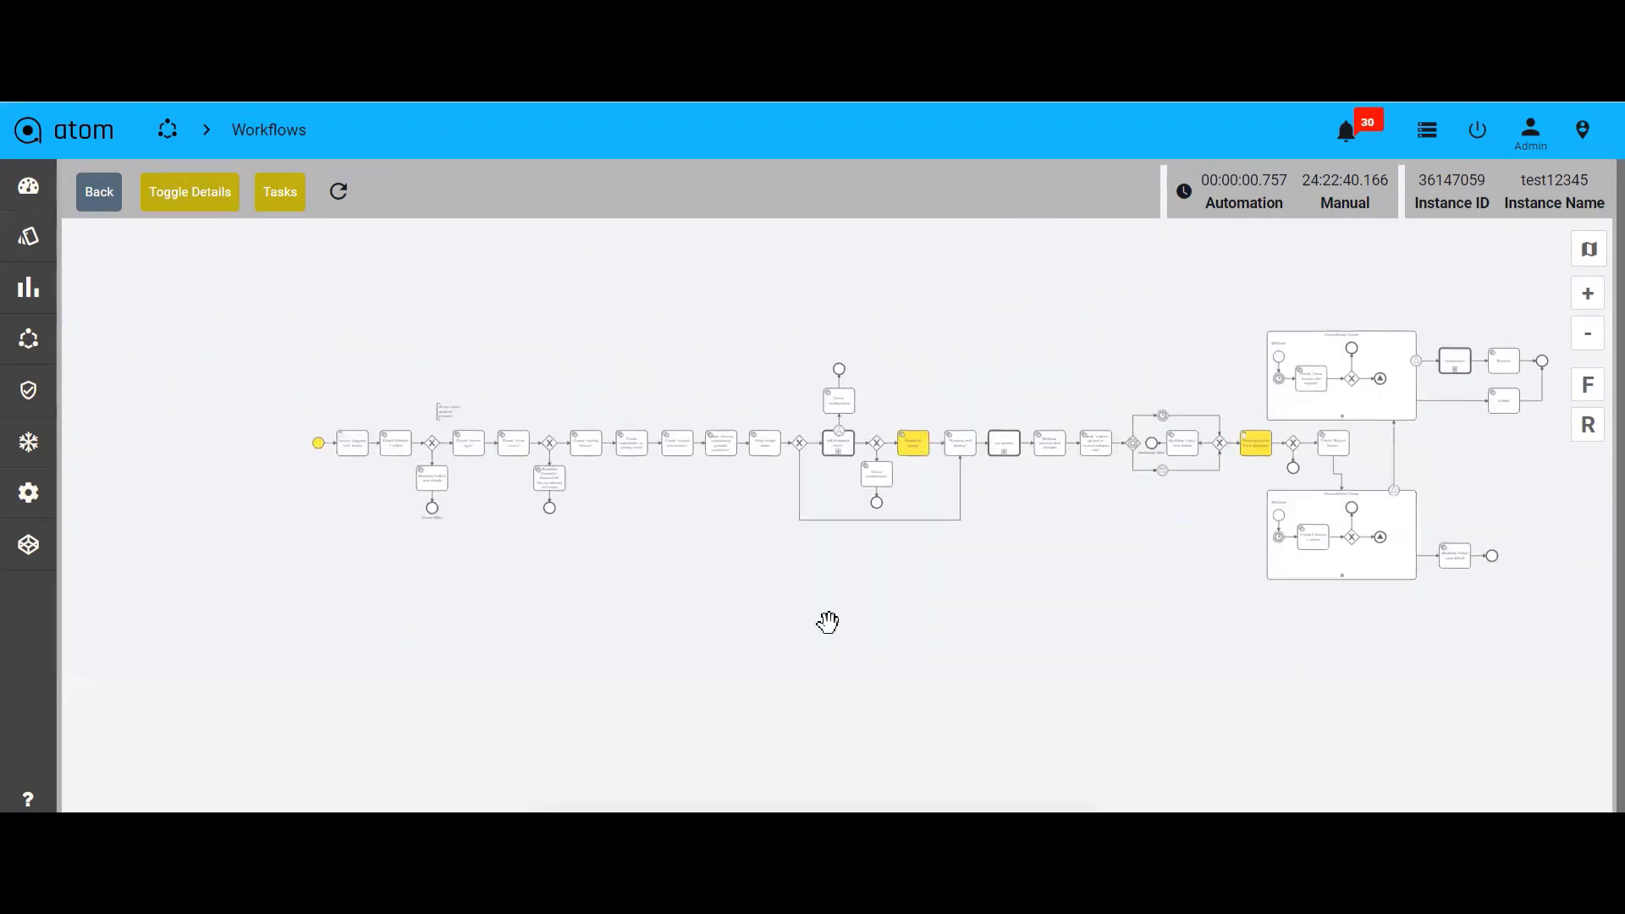
{"action": "left_click", "coordinate": [1588, 296]}
{"action": "left_click", "coordinate": [1589, 296]}
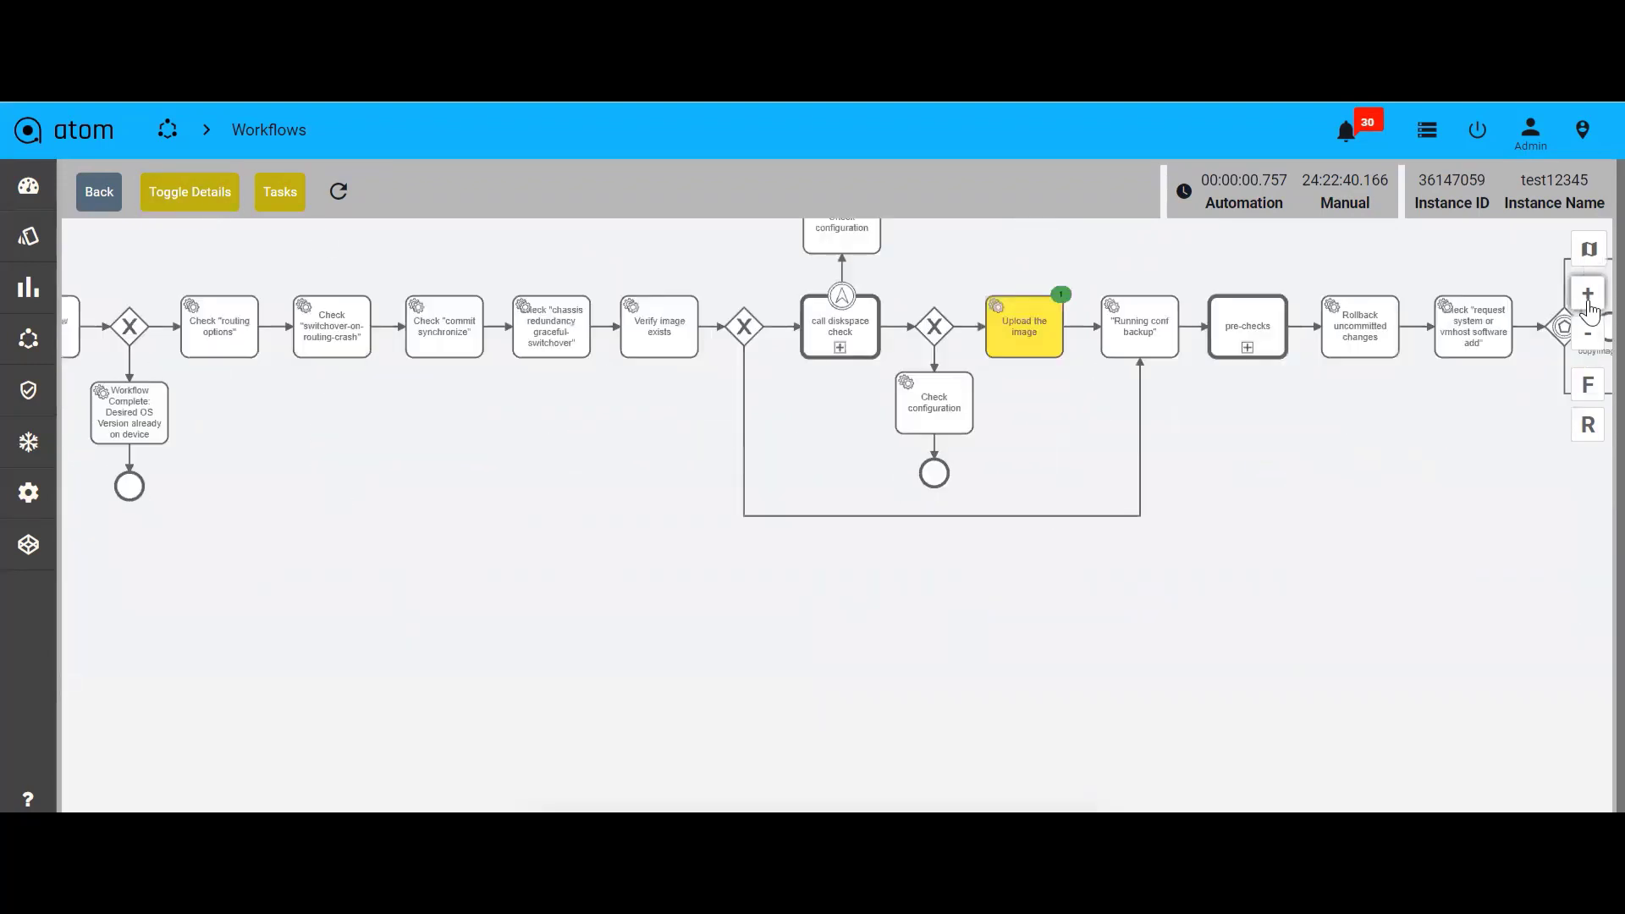
{"action": "left_click_drag", "start_coordinate": [446, 544], "coordinate": [1219, 634]}
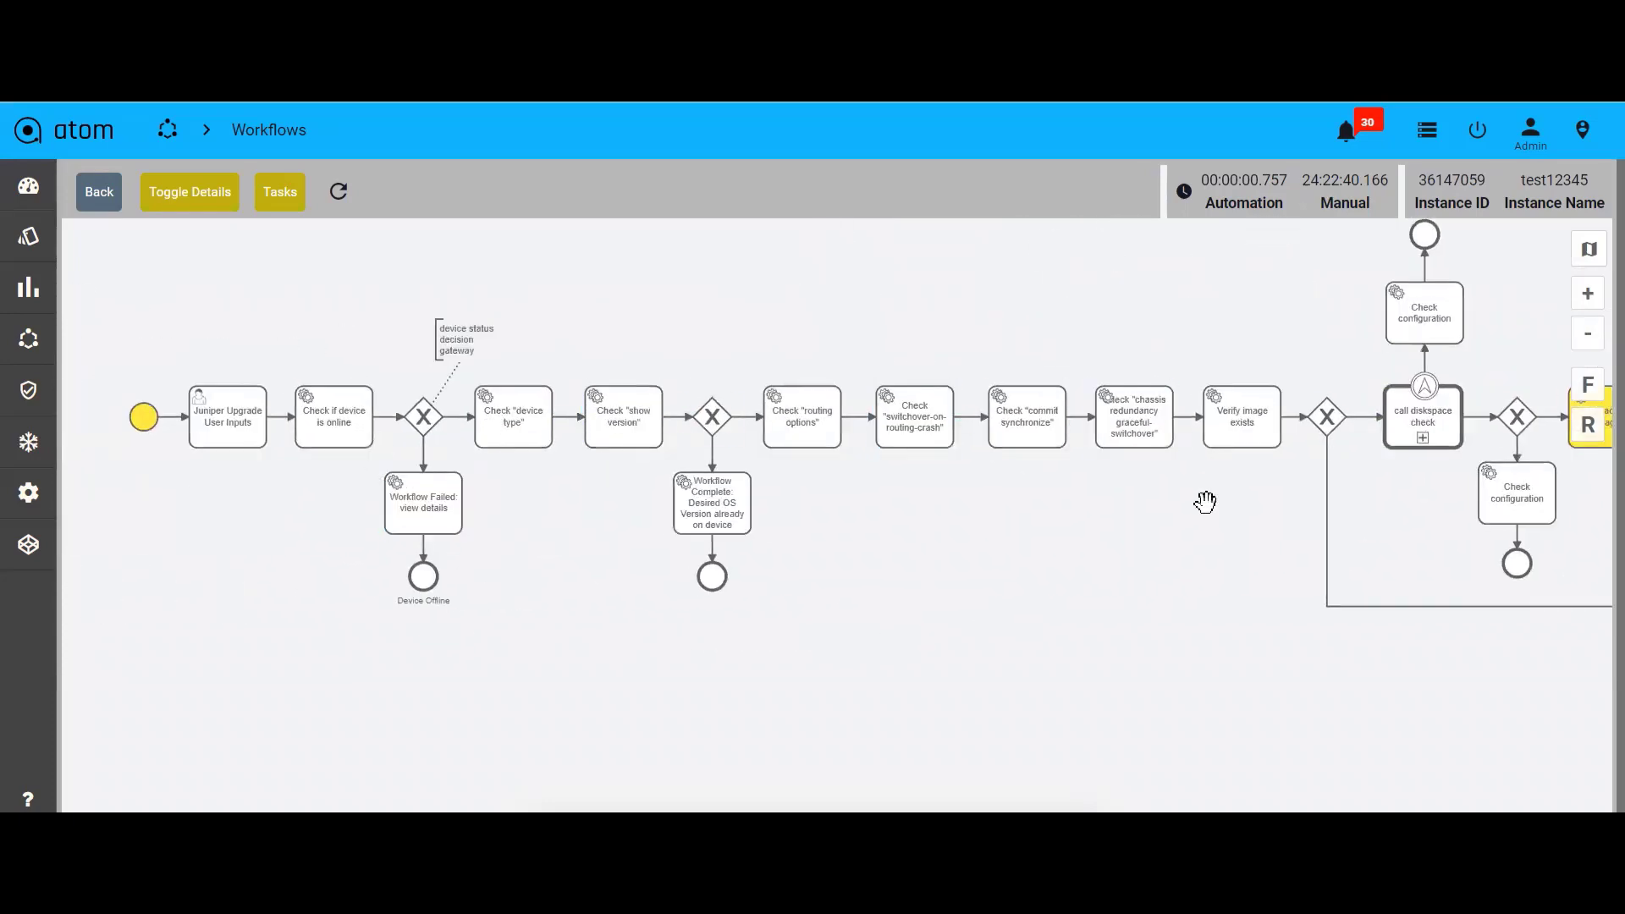
{"action": "left_click_drag", "start_coordinate": [1205, 502], "coordinate": [678, 523]}
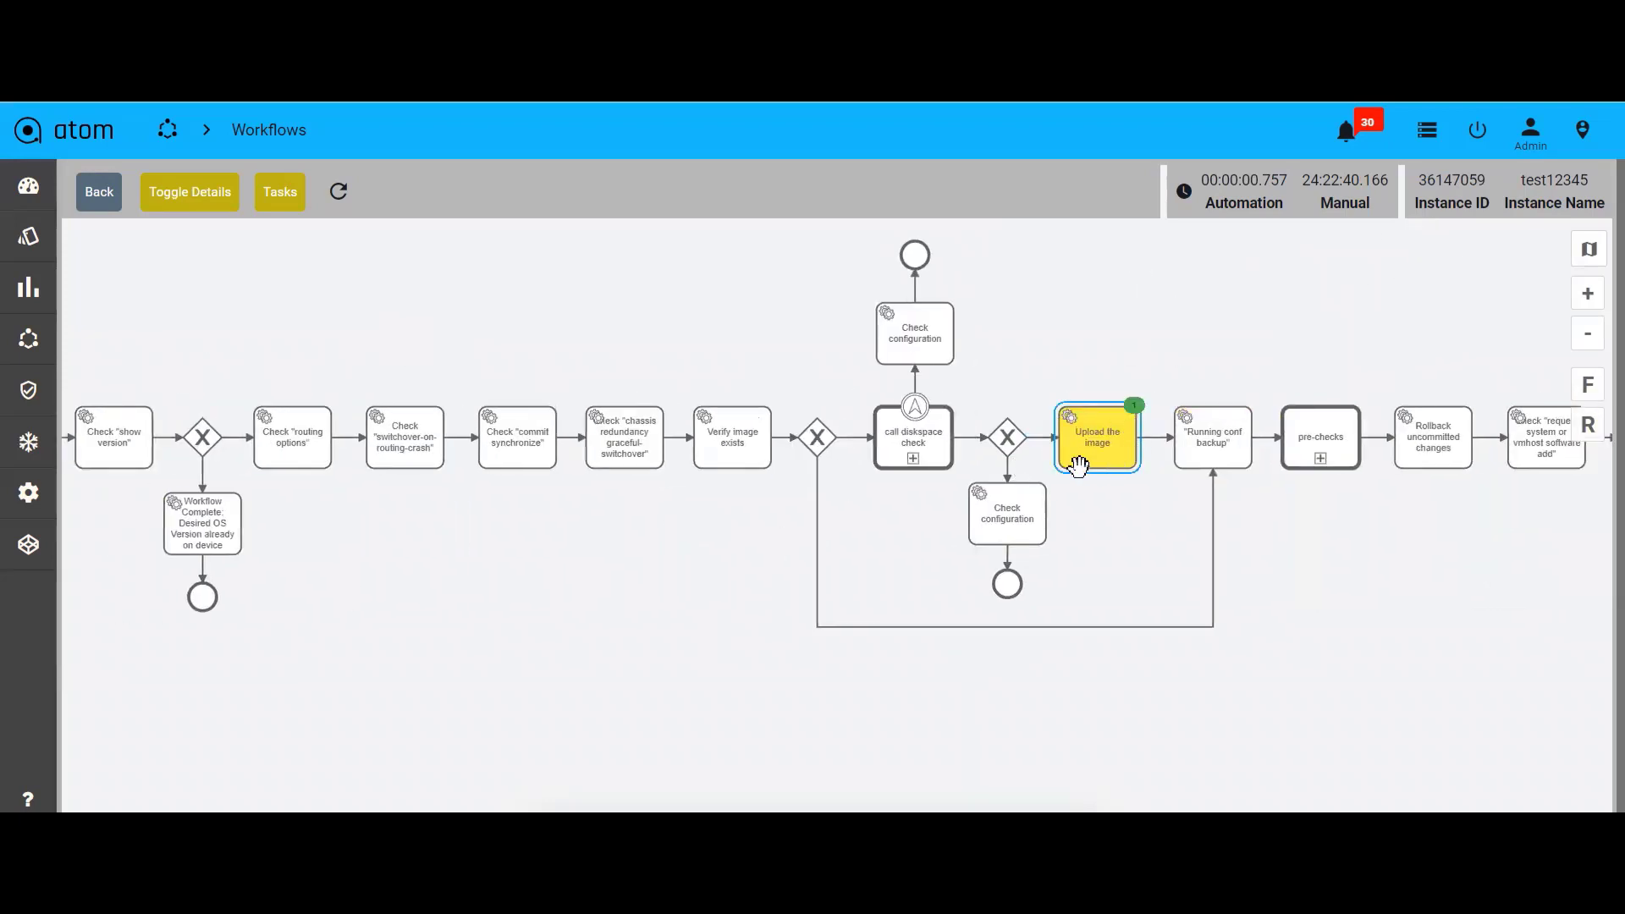
{"action": "left_click_drag", "start_coordinate": [1197, 581], "coordinate": [813, 598]}
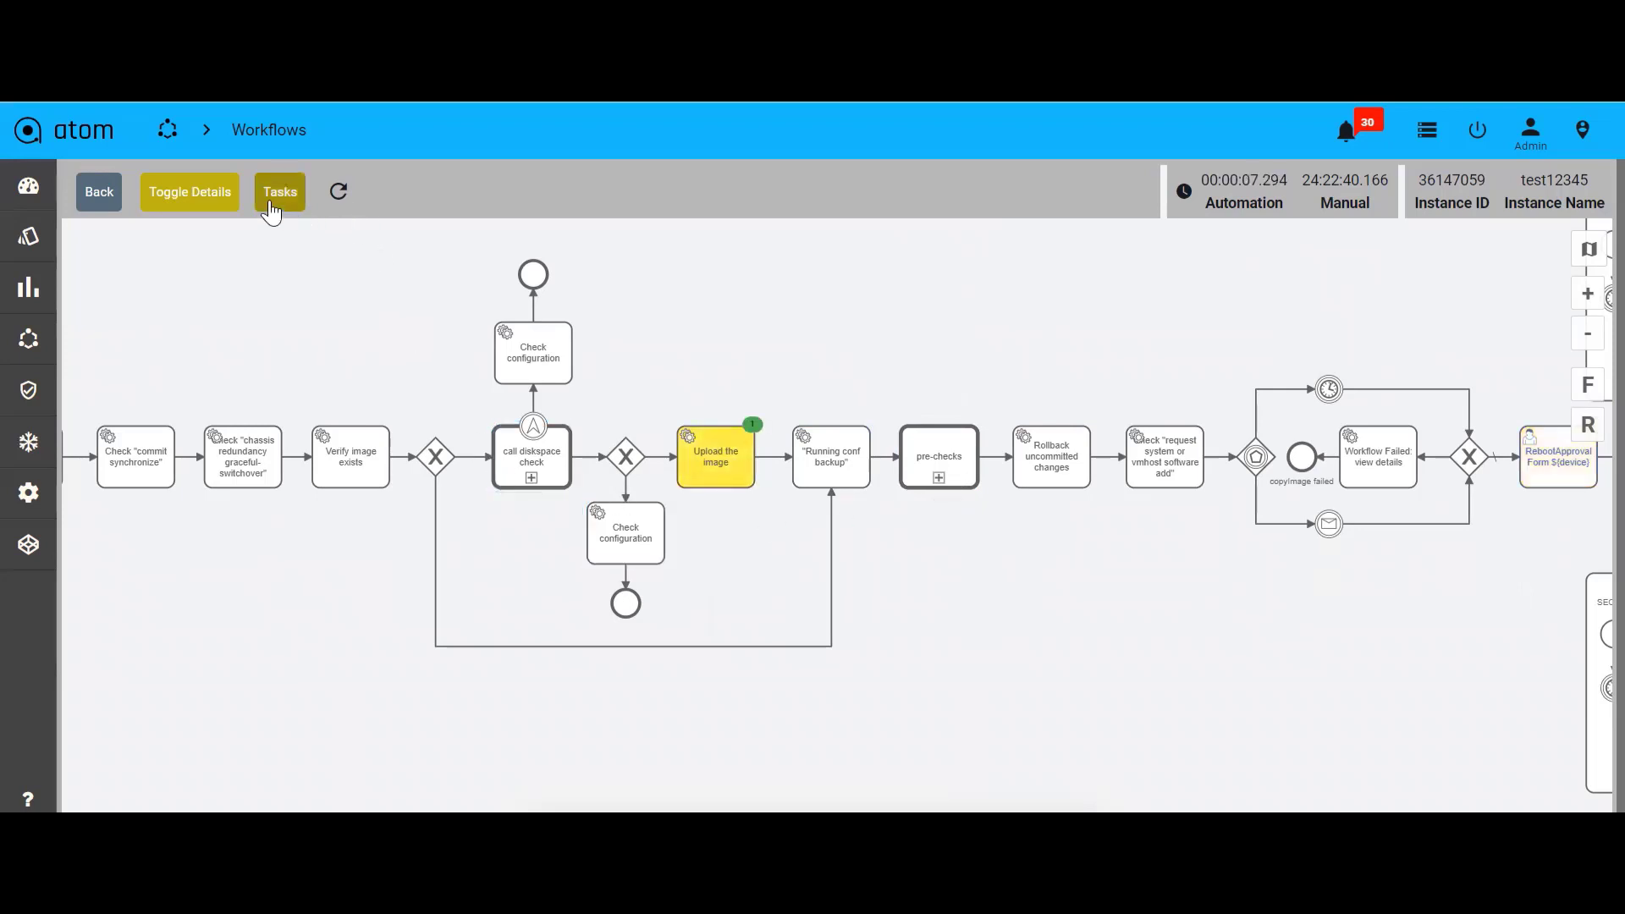
Open the instance's task list, expand the Software_Maintenance_Upgrade_Juniper entry and examine the status of its individual tasks
{"action": "left_click", "coordinate": [271, 200]}
{"action": "left_click", "coordinate": [272, 207]}
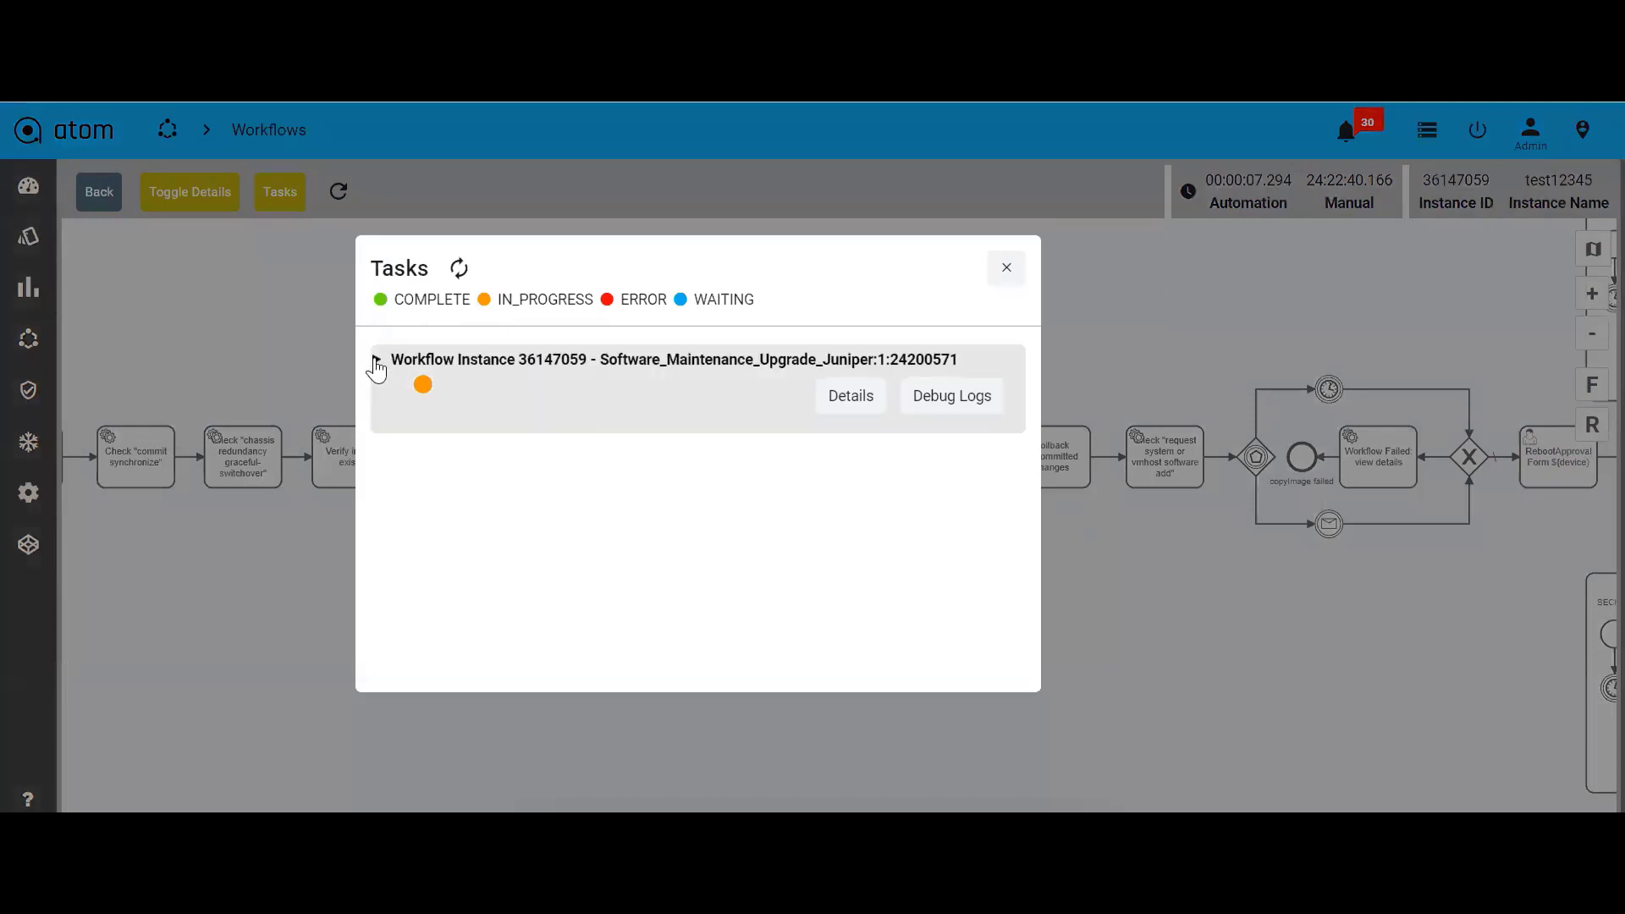
{"action": "left_click", "coordinate": [376, 360]}
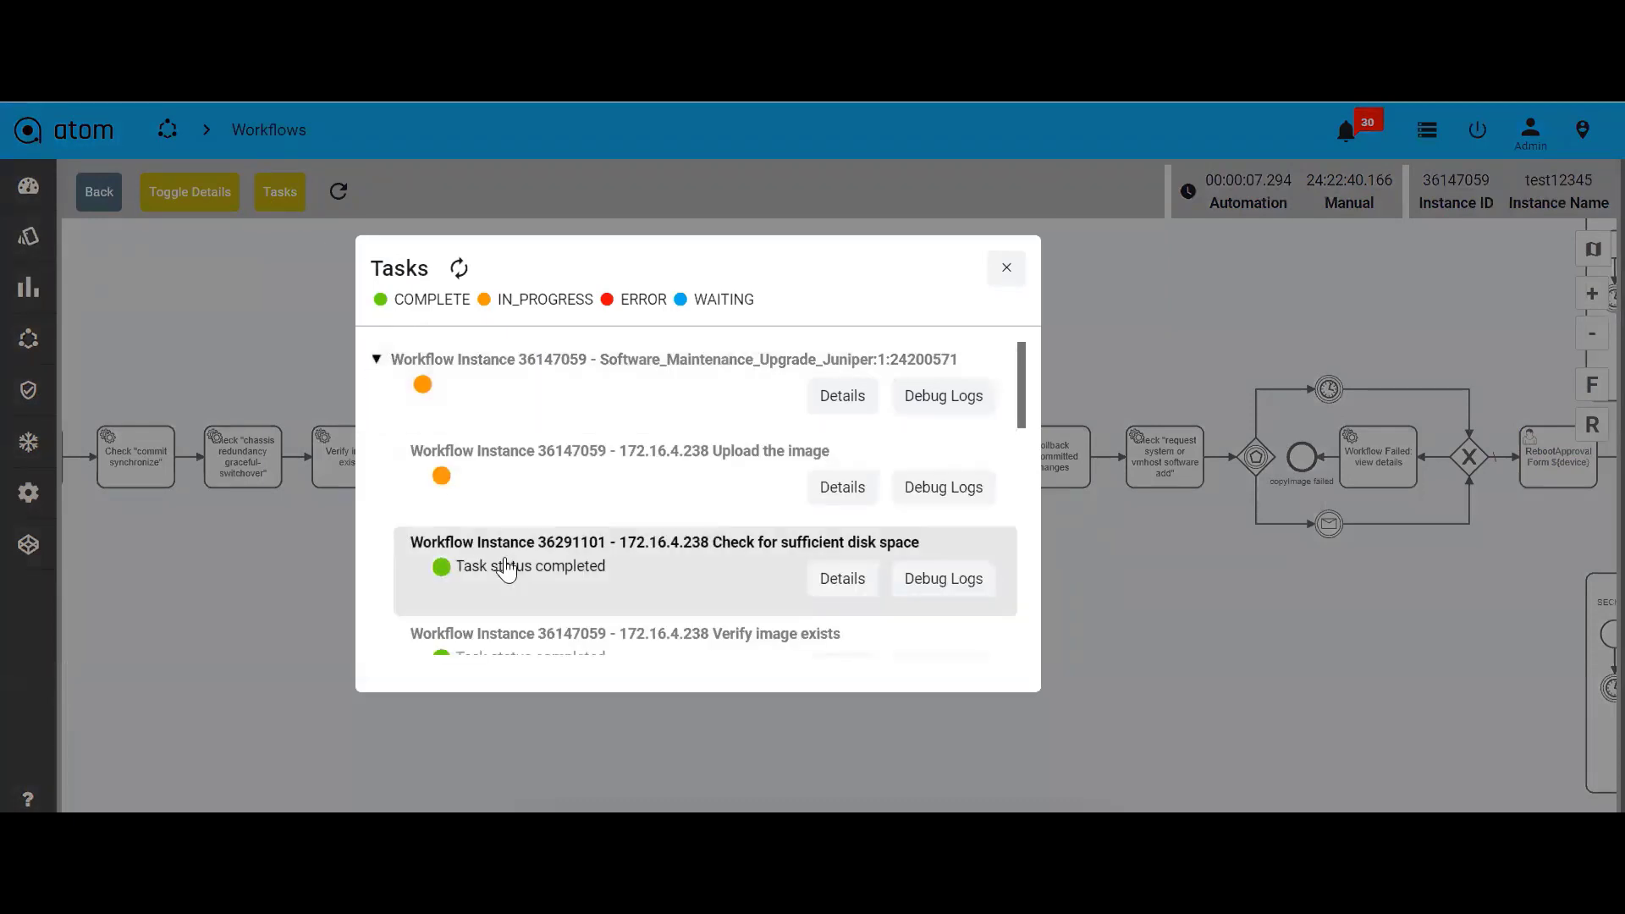
{"action": "scroll", "coordinate": [506, 569], "scroll_direction": "down", "scroll_amount": 10}
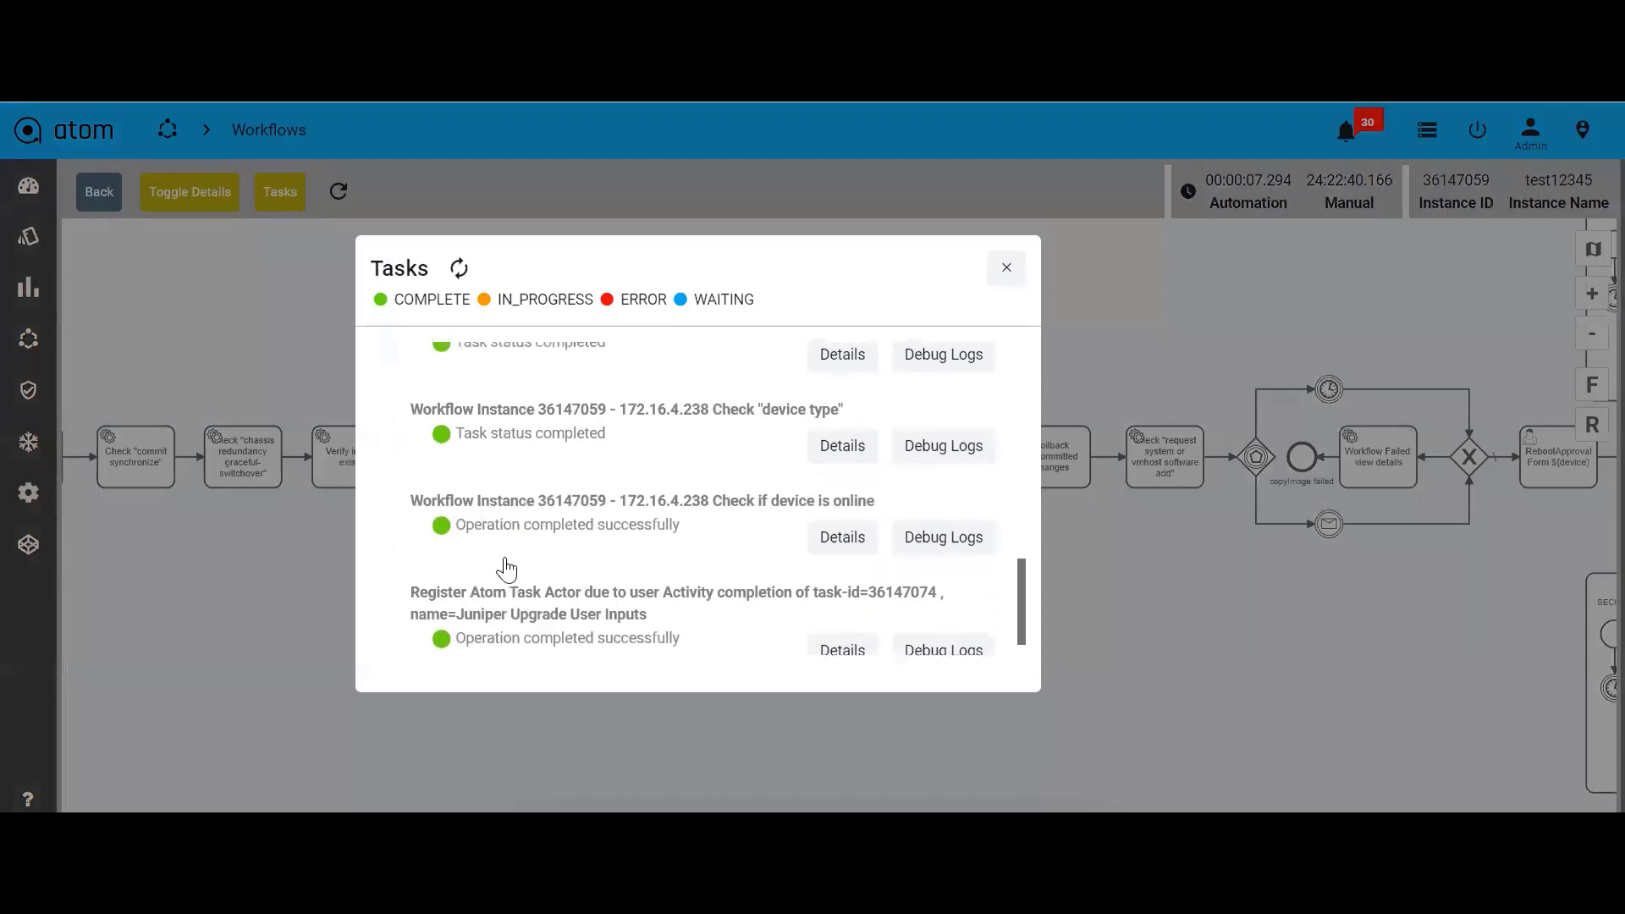
{"action": "scroll", "coordinate": [506, 568], "scroll_direction": "up", "scroll_amount": 10}
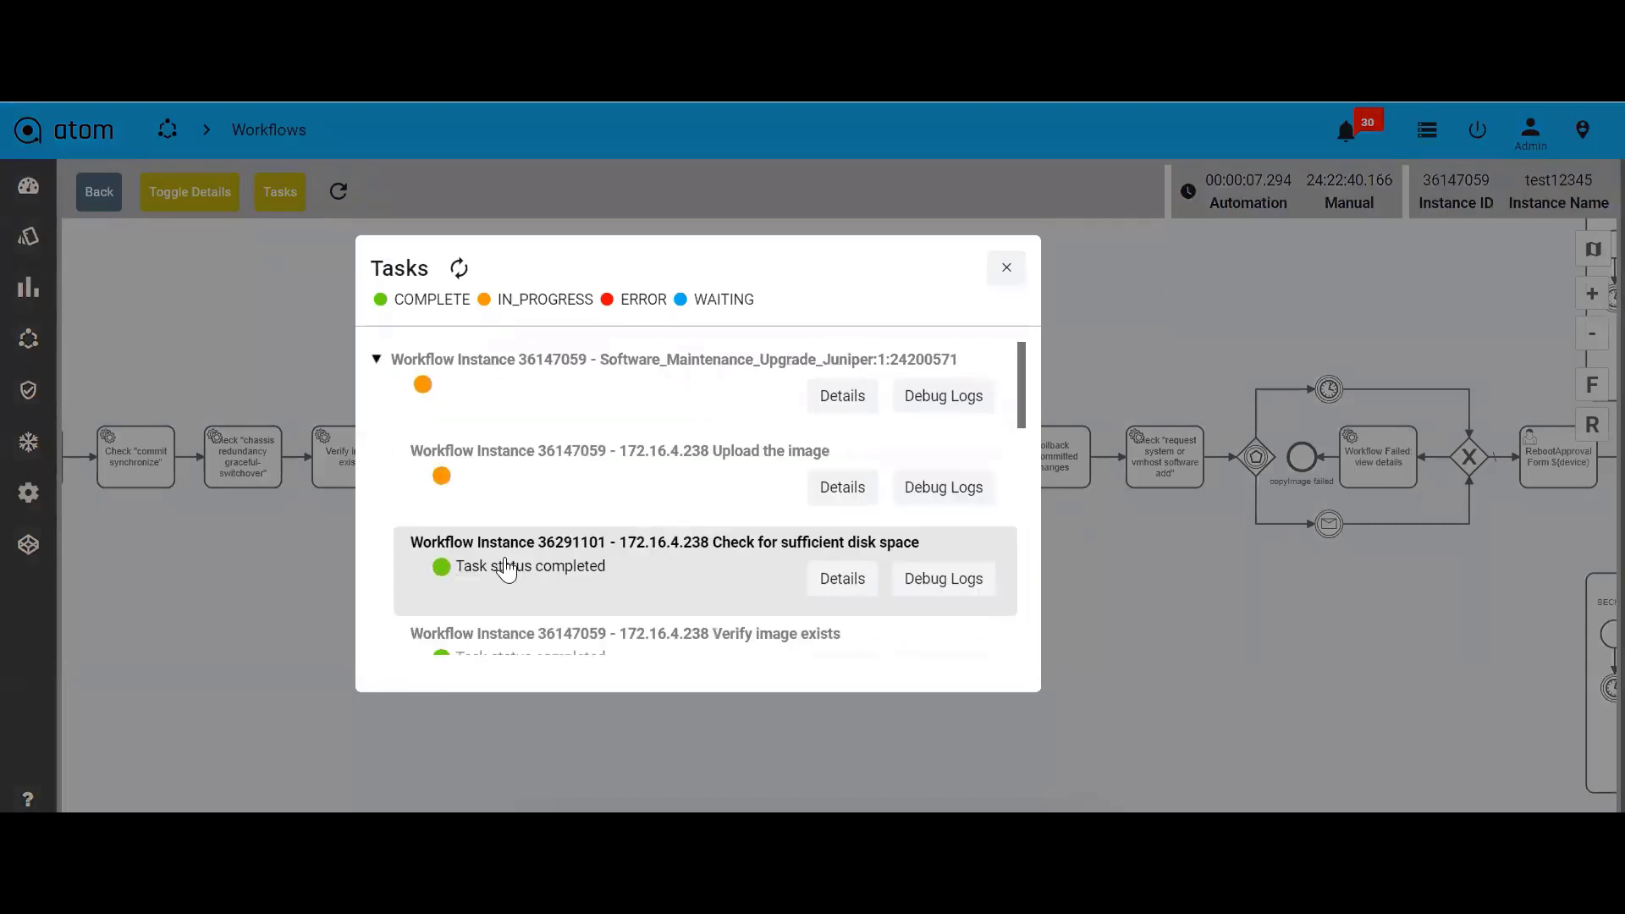
{"action": "scroll", "coordinate": [617, 575], "scroll_direction": "down", "scroll_amount": 3}
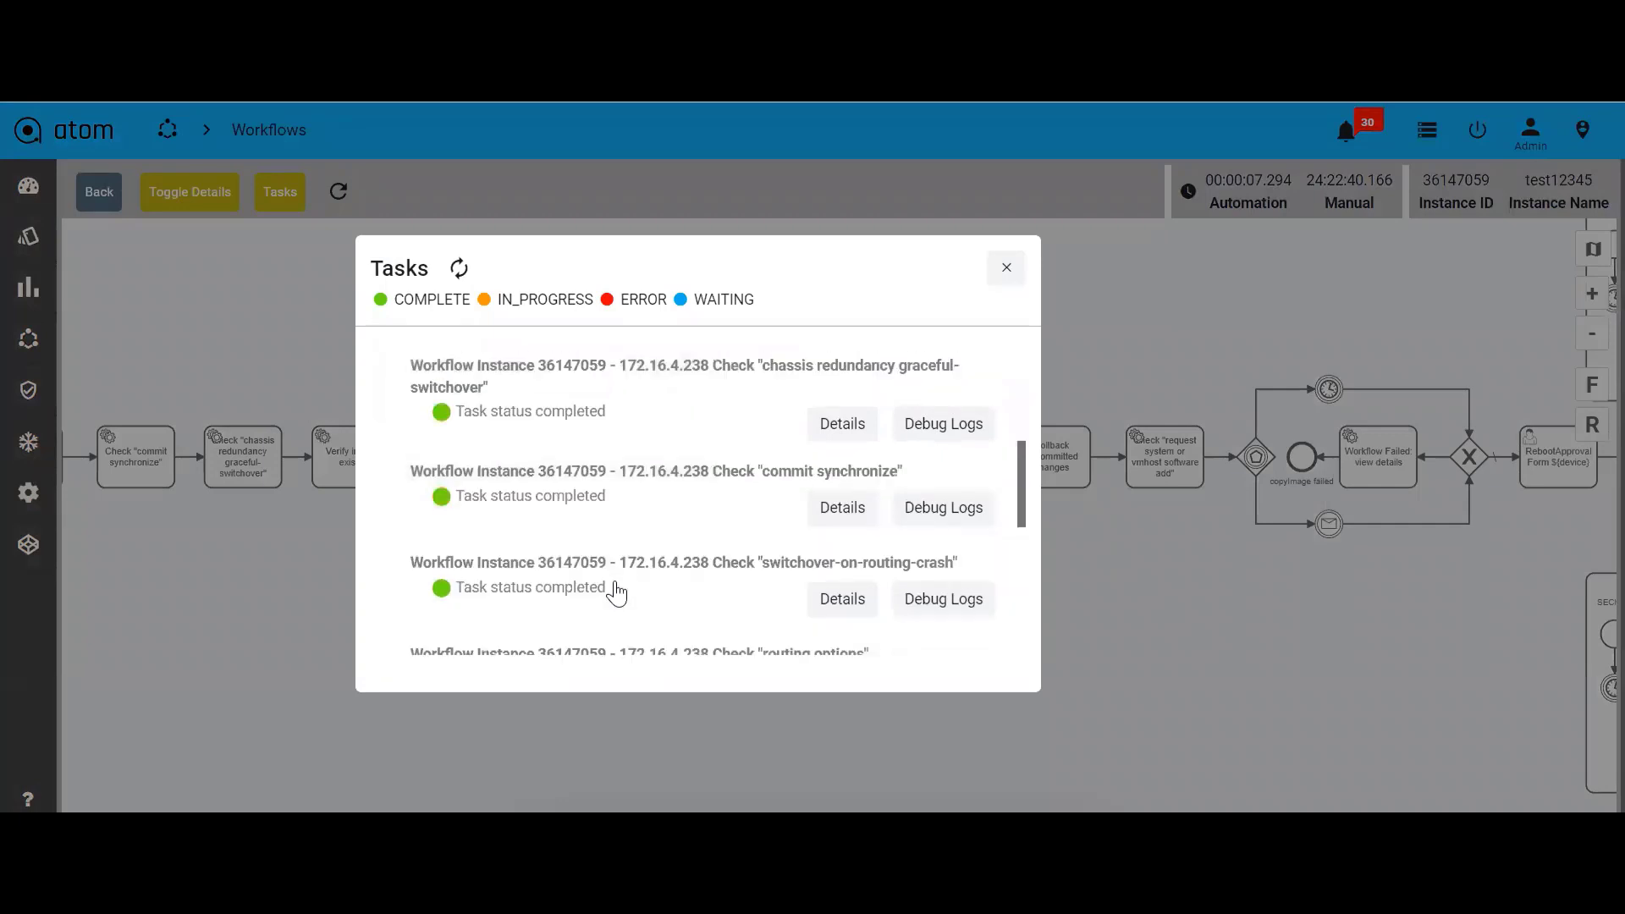
{"action": "scroll", "coordinate": [617, 592], "scroll_direction": "down", "scroll_amount": 5}
{"action": "scroll", "coordinate": [617, 592], "scroll_direction": "up", "scroll_amount": 2}
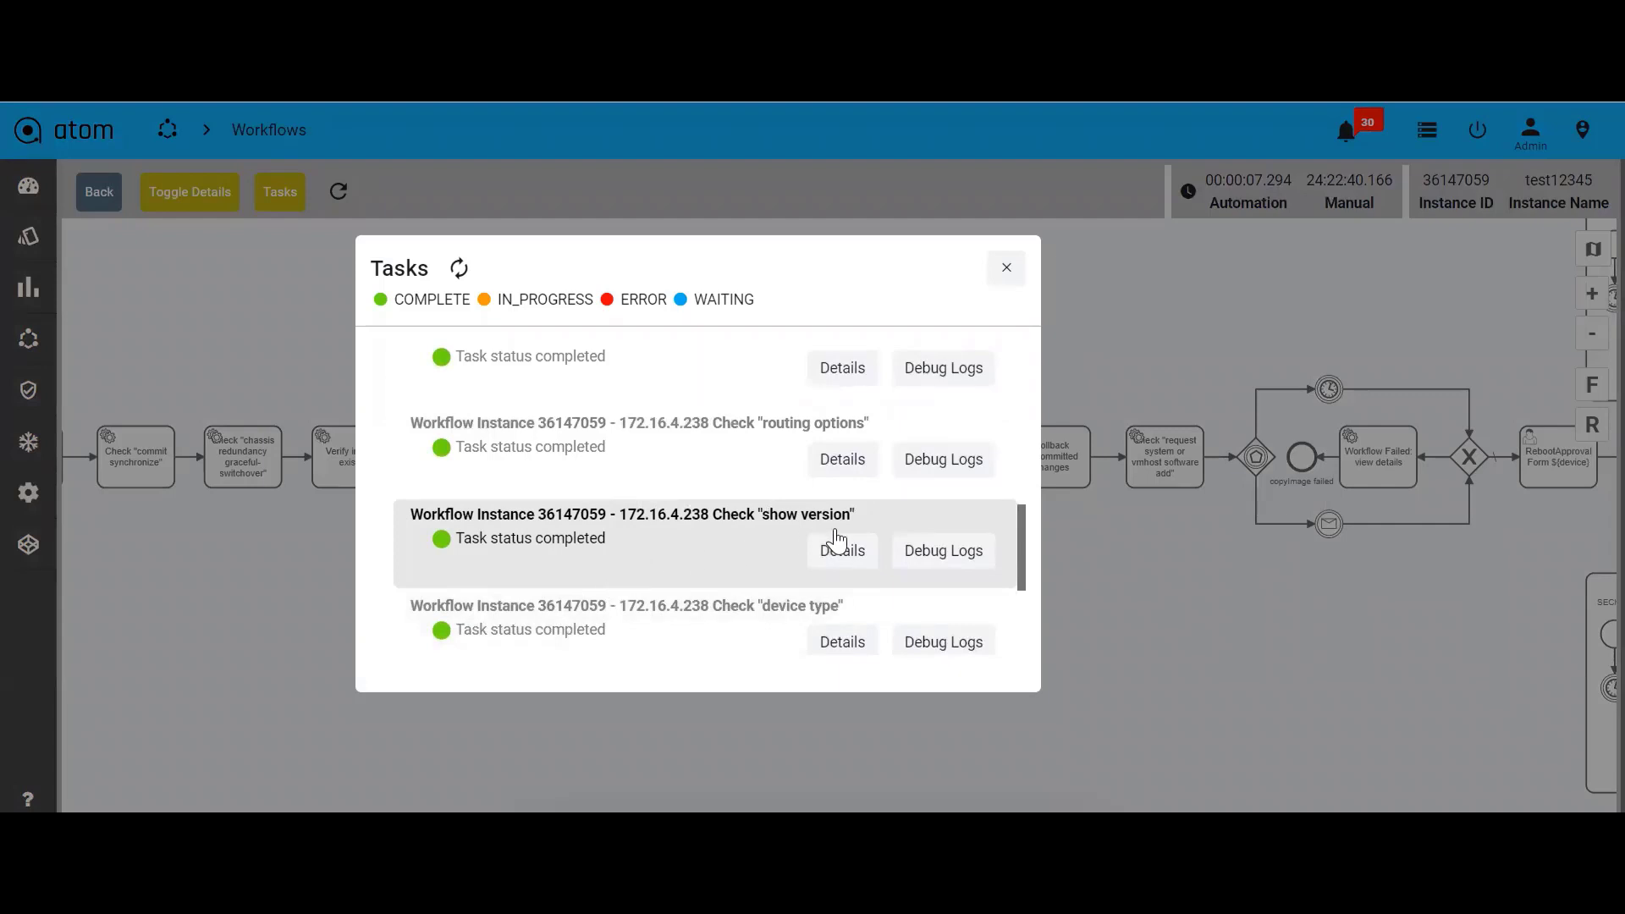
Inspect the details of the Check "show version" task, reading the executed command and the returned Junos version, and close them
{"action": "left_click", "coordinate": [847, 554]}
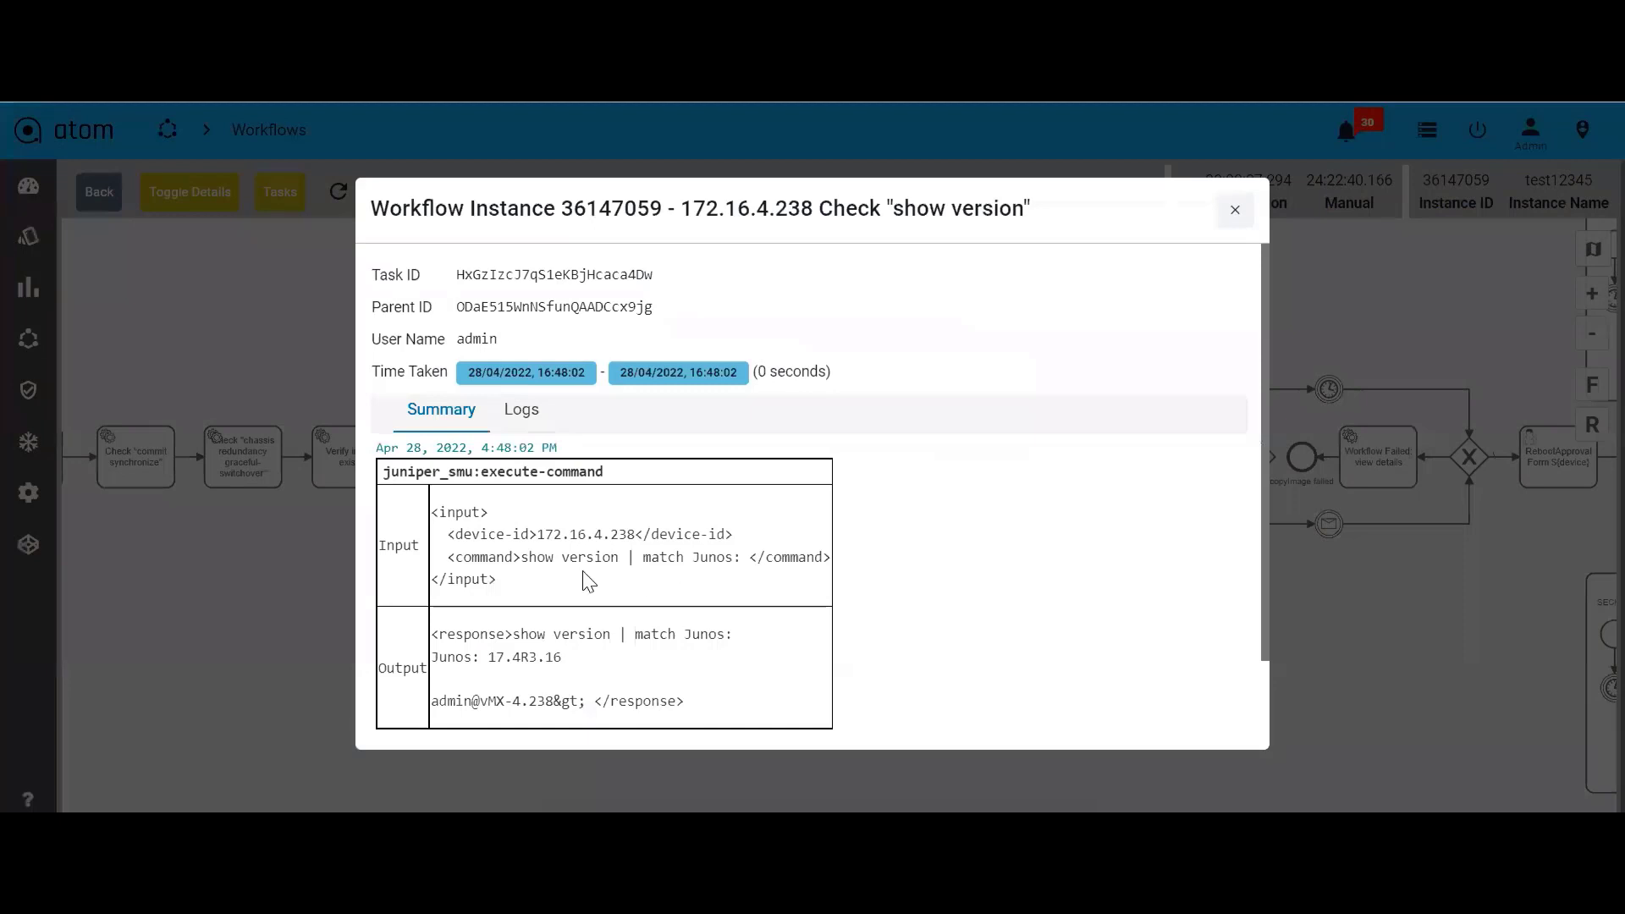
{"action": "left_click_drag", "start_coordinate": [544, 565], "coordinate": [618, 550]}
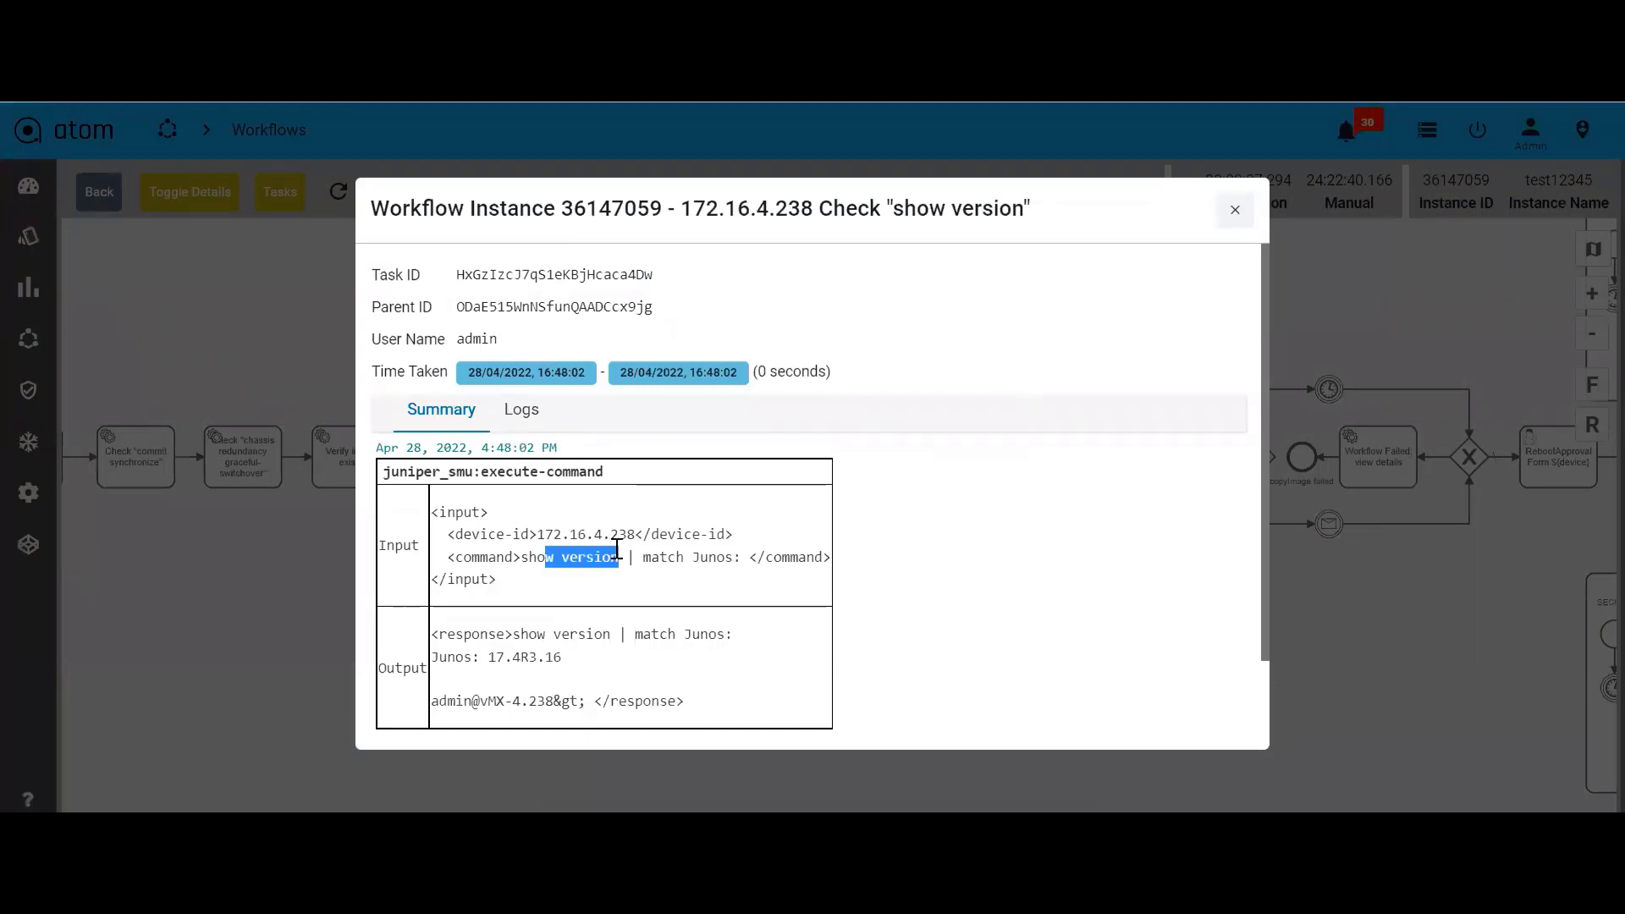
{"action": "left_click_drag", "start_coordinate": [495, 657], "coordinate": [622, 660]}
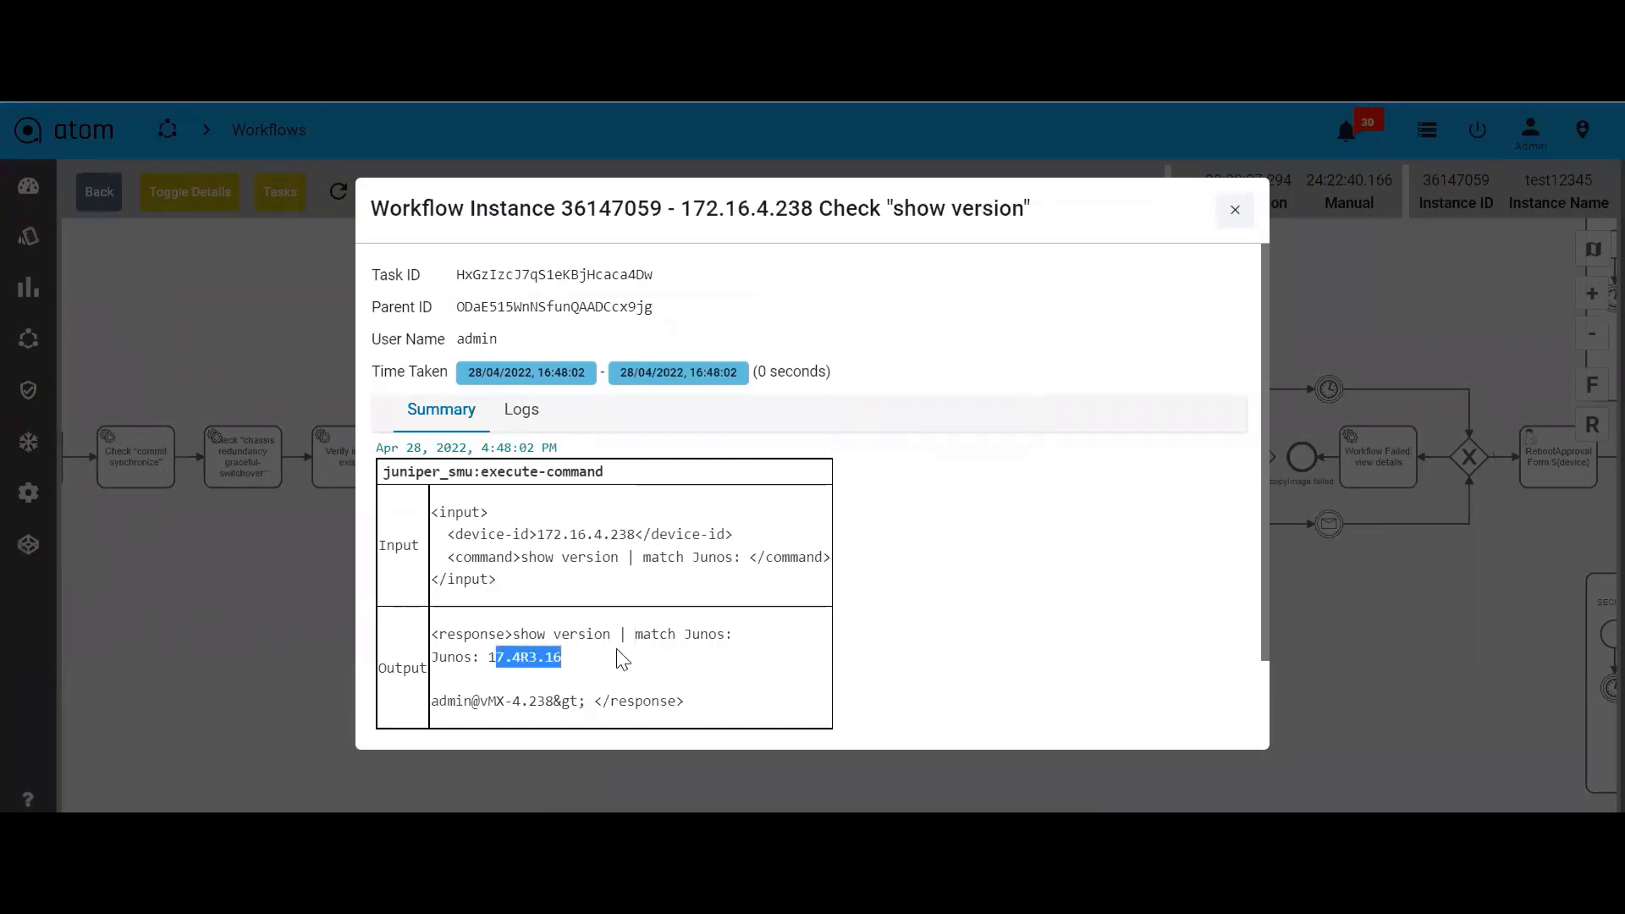
{"action": "left_click", "coordinate": [1235, 209]}
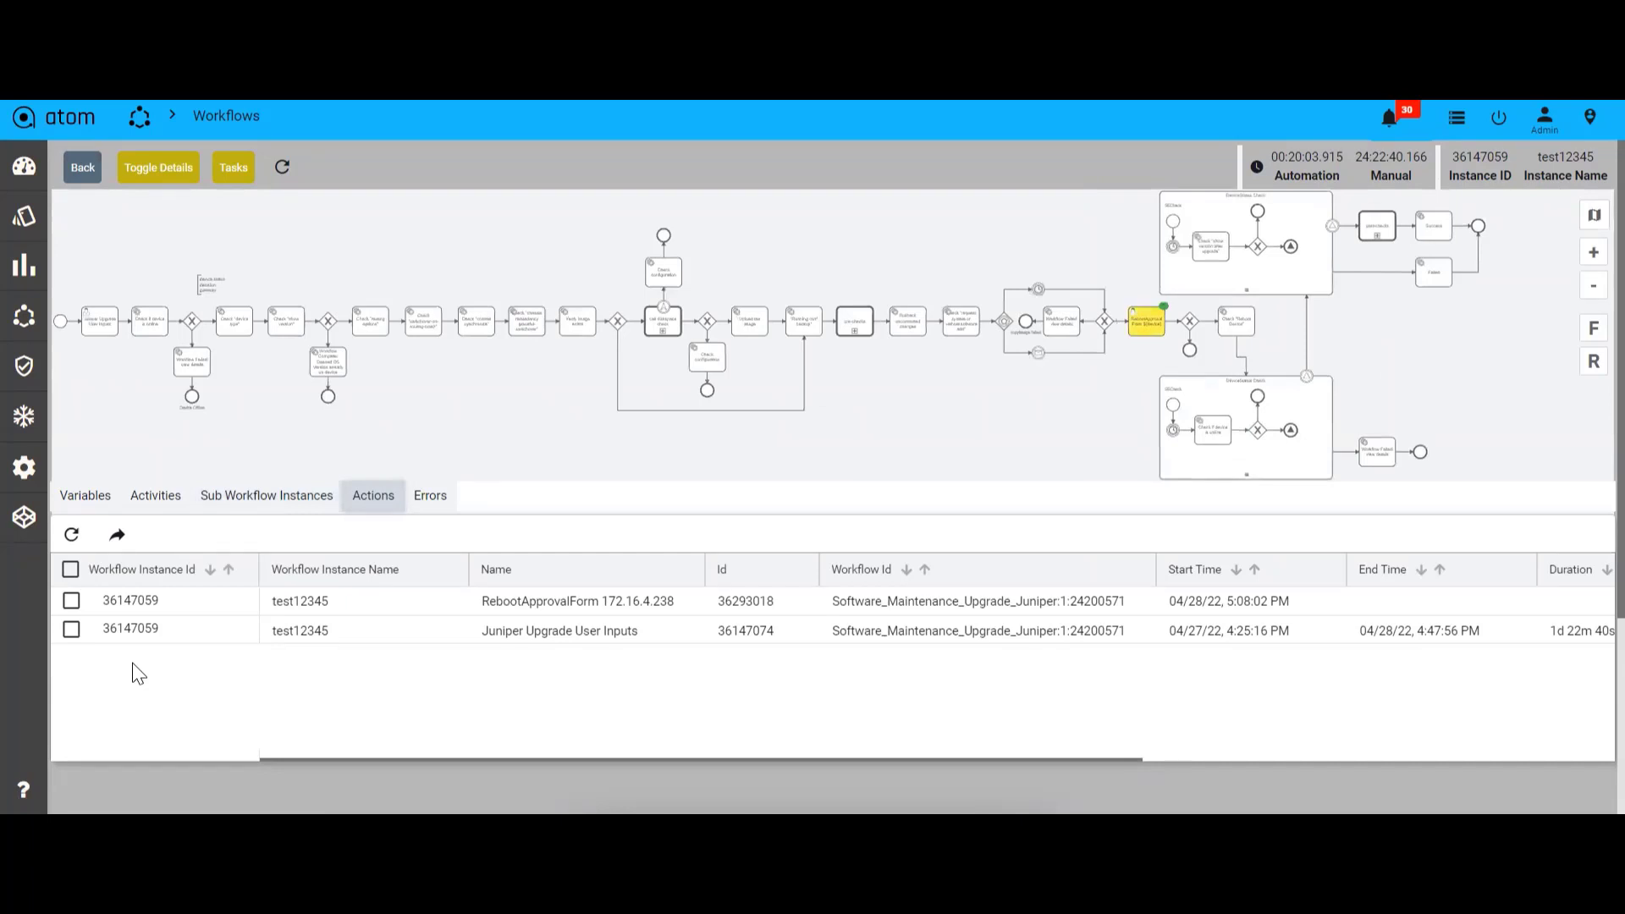
Assign the RebootApprovalForm 172.16.4.238 action of instance test12345 to the admin user
{"action": "left_click", "coordinate": [71, 600]}
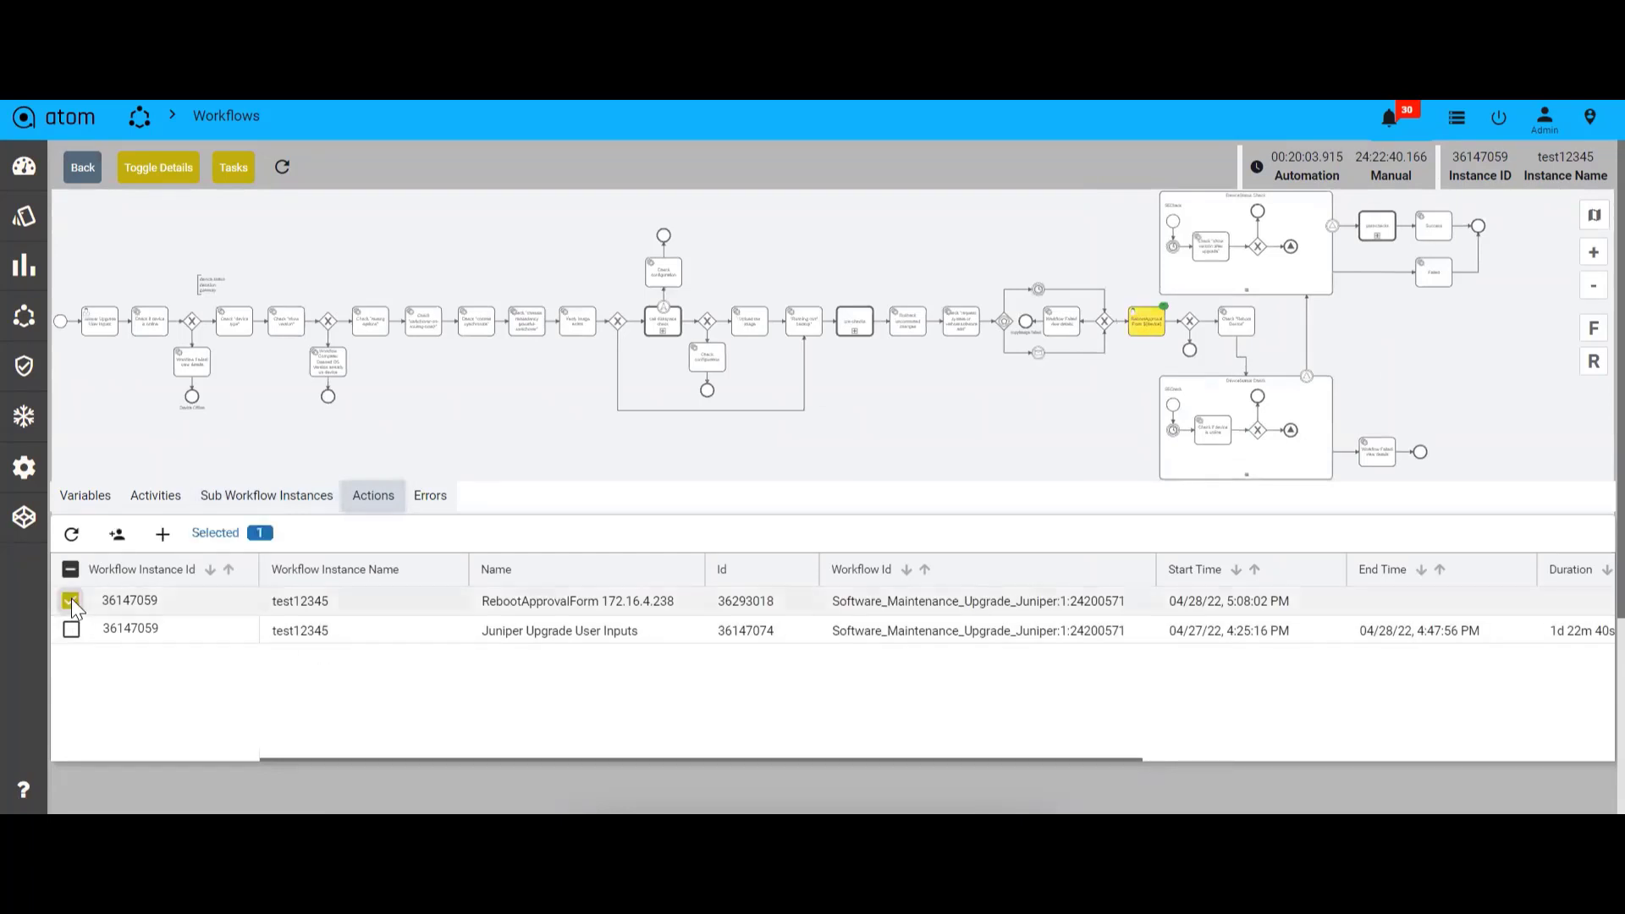
{"action": "left_click", "coordinate": [164, 535]}
{"action": "left_click", "coordinate": [988, 434]}
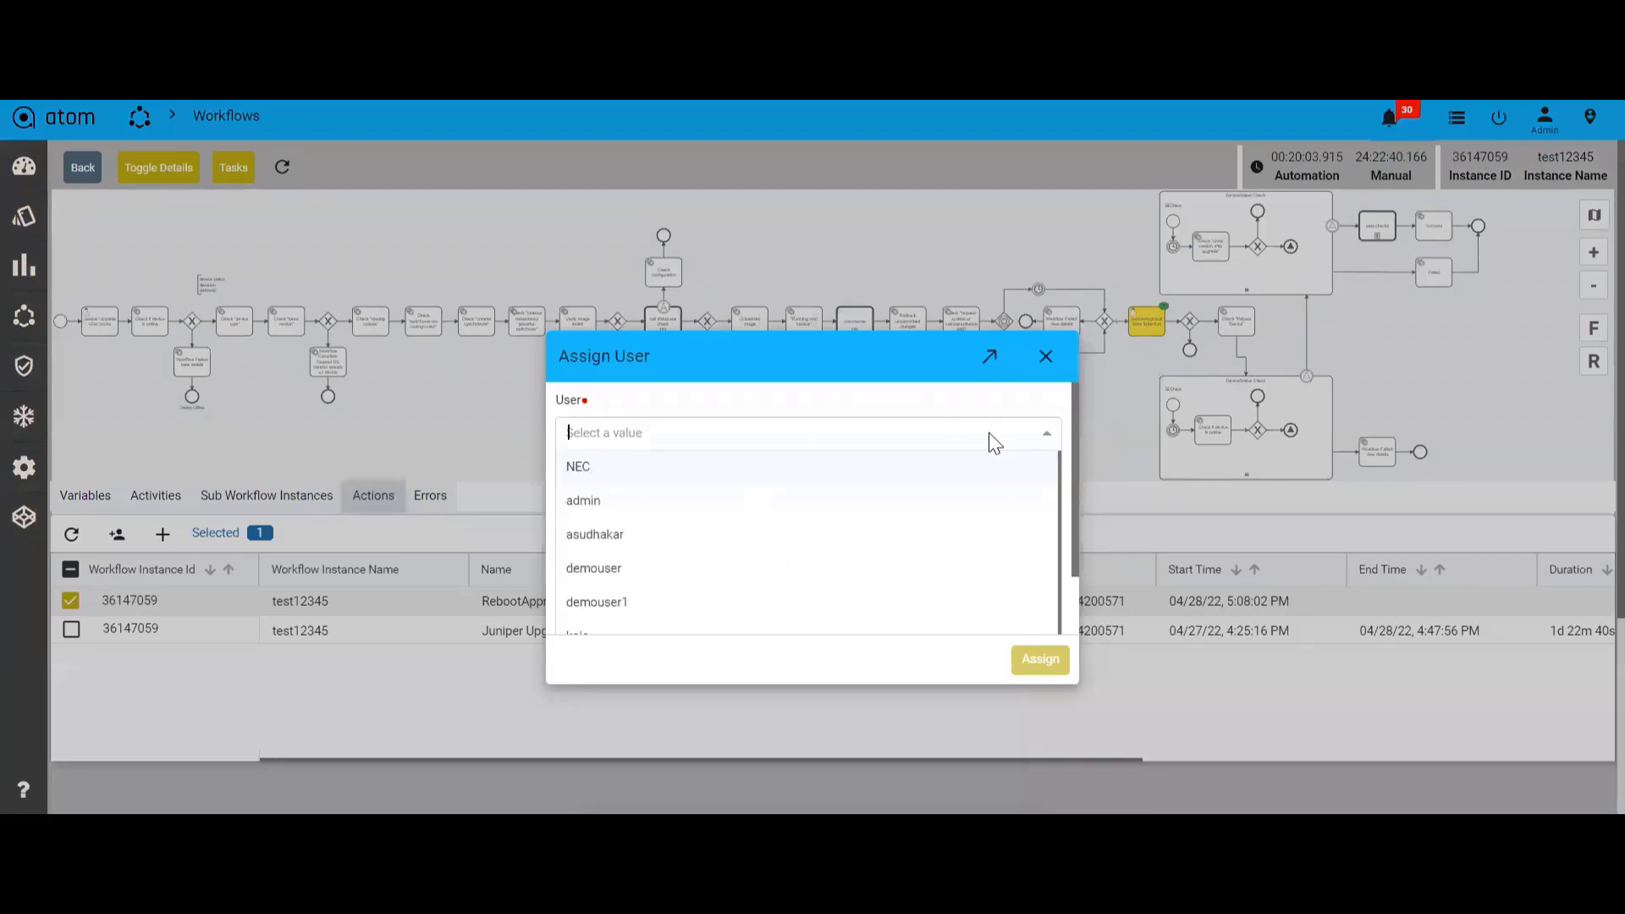
{"action": "left_click", "coordinate": [589, 501]}
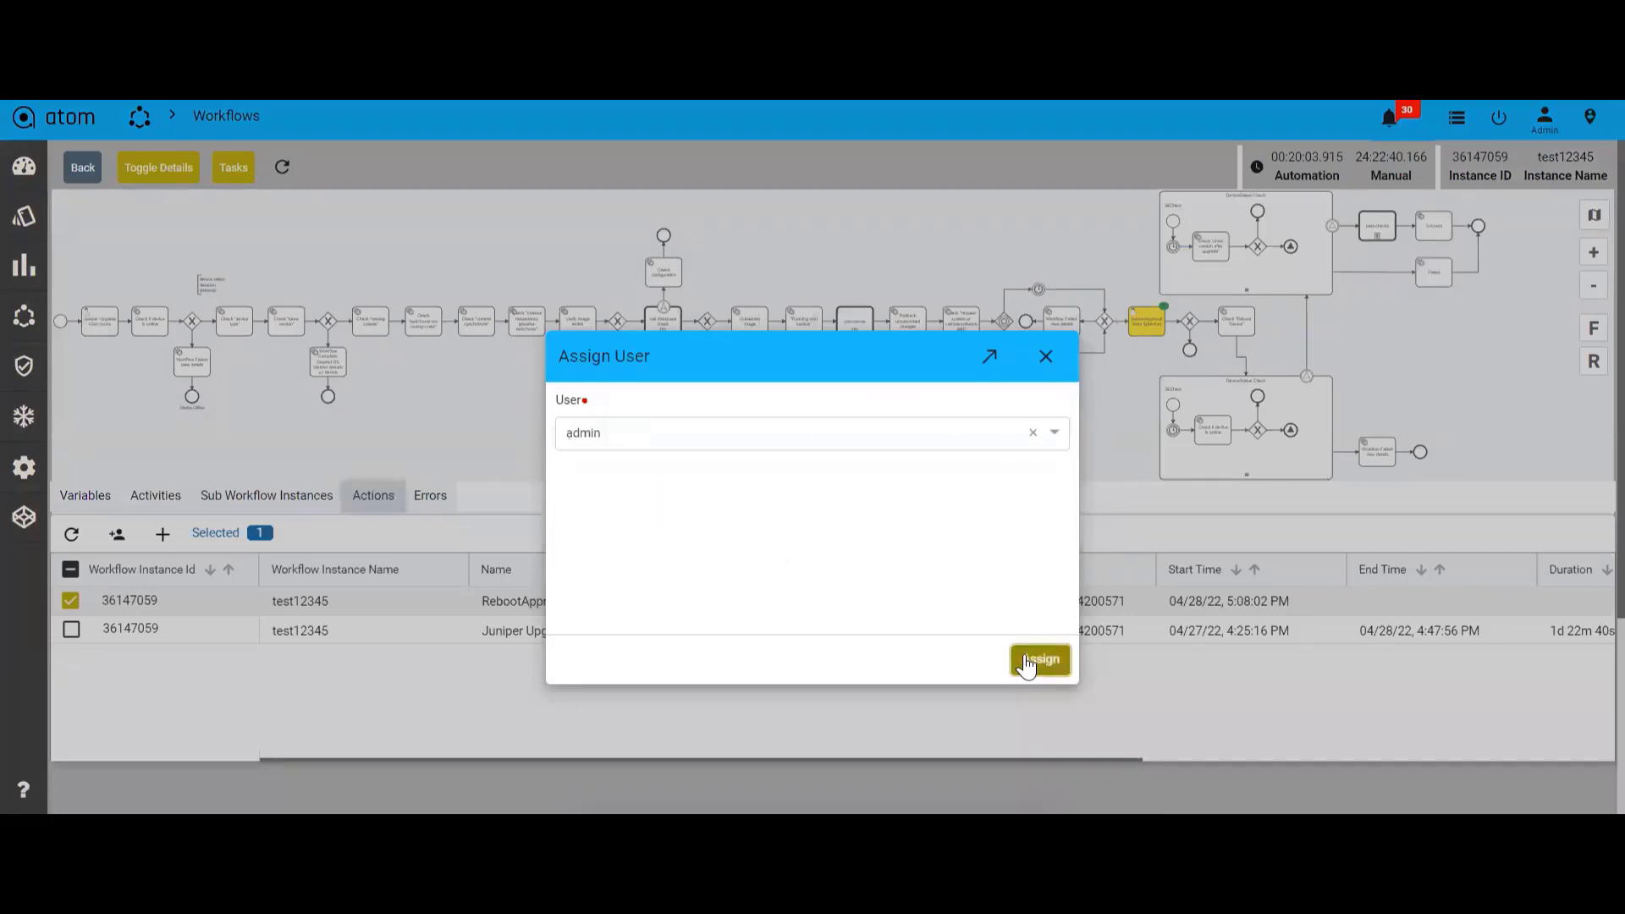
{"action": "left_click", "coordinate": [1034, 660]}
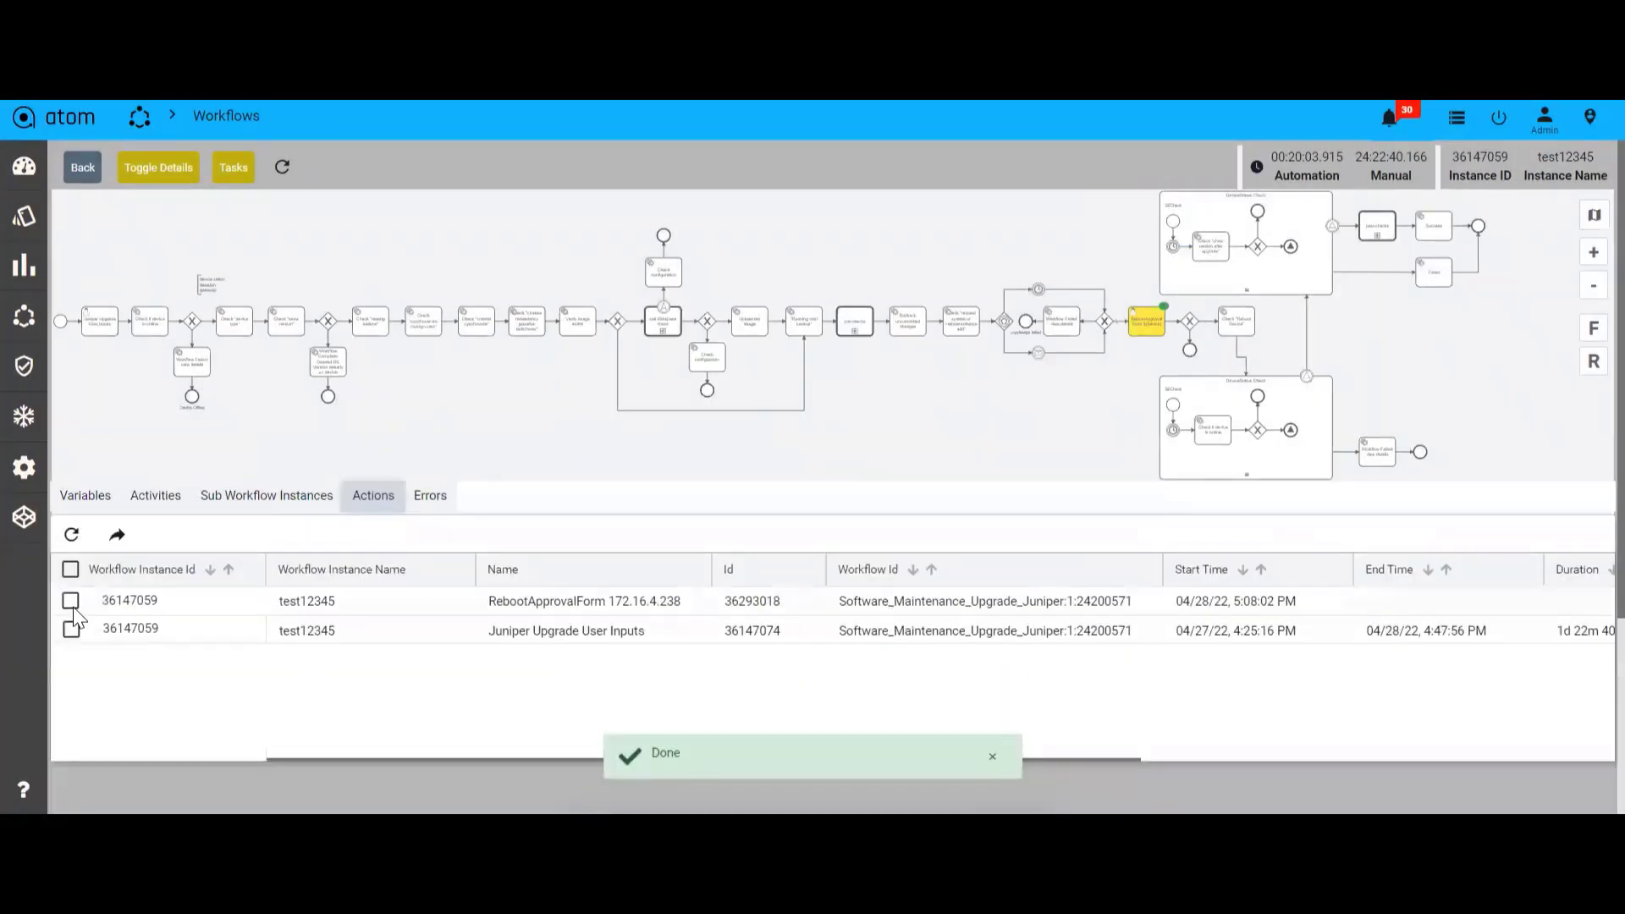
Complete the RebootApprovalForm 172.16.4.238 action with Rebootapproval enabled and a Wait_time of 15 minutes, and submit it
{"action": "left_click", "coordinate": [71, 602]}
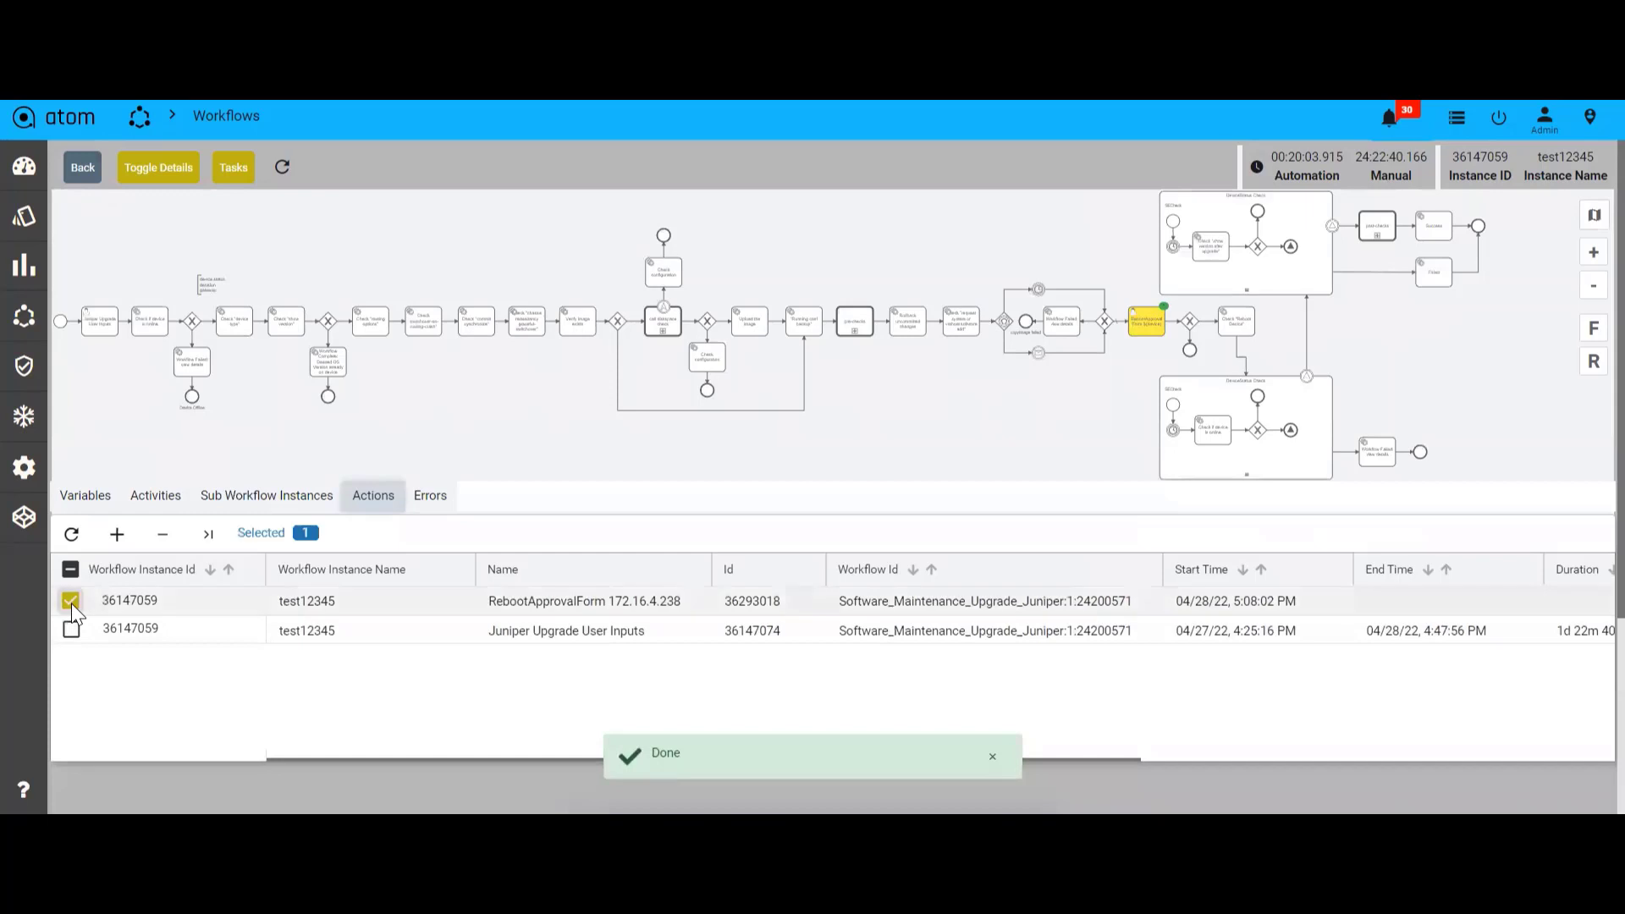
{"action": "left_click", "coordinate": [210, 539]}
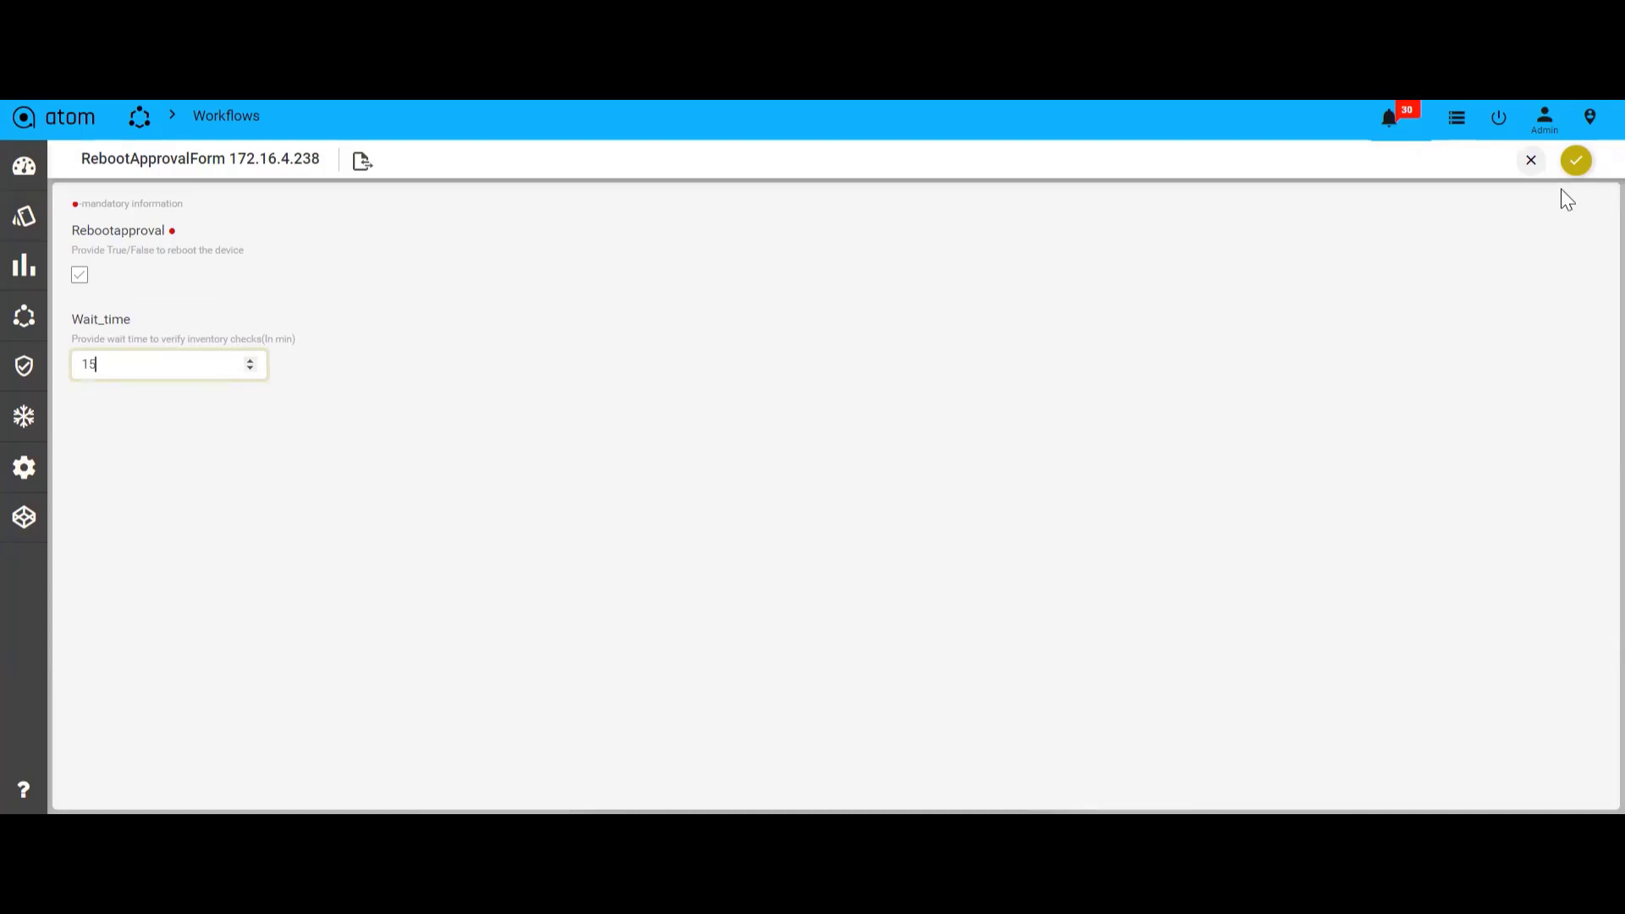
{"action": "left_click", "coordinate": [1576, 162]}
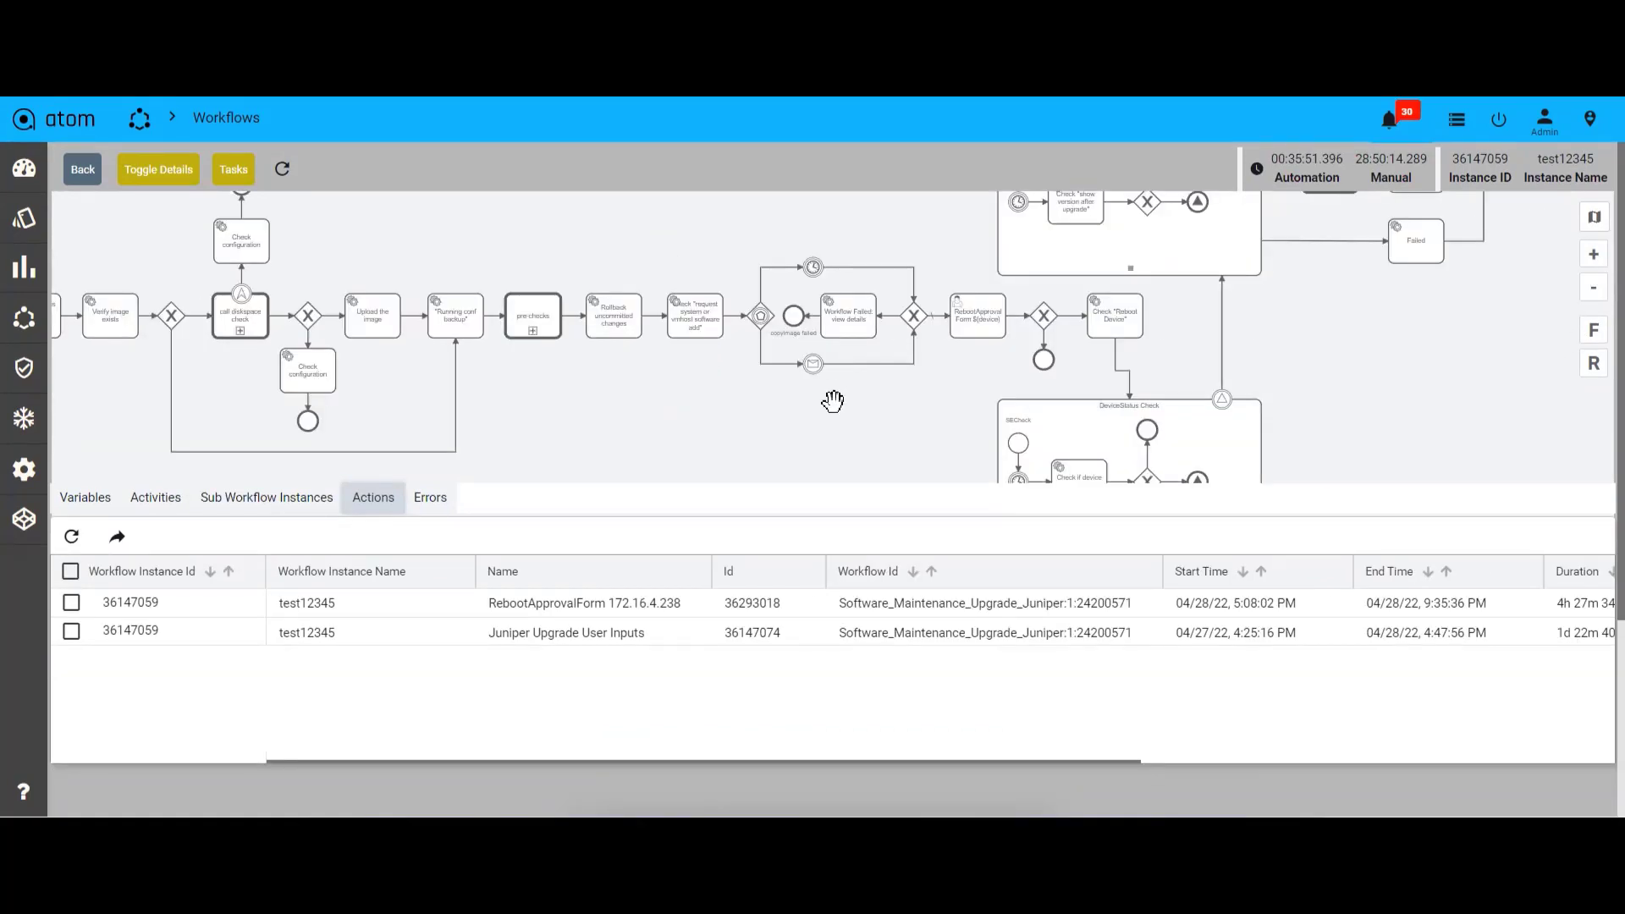
Expand the instance's Software_Maintenance_Upgrade_Juniper task, inspect the version result in the 172.16.4.238 Success task details, and close them
{"action": "left_click", "coordinate": [243, 182]}
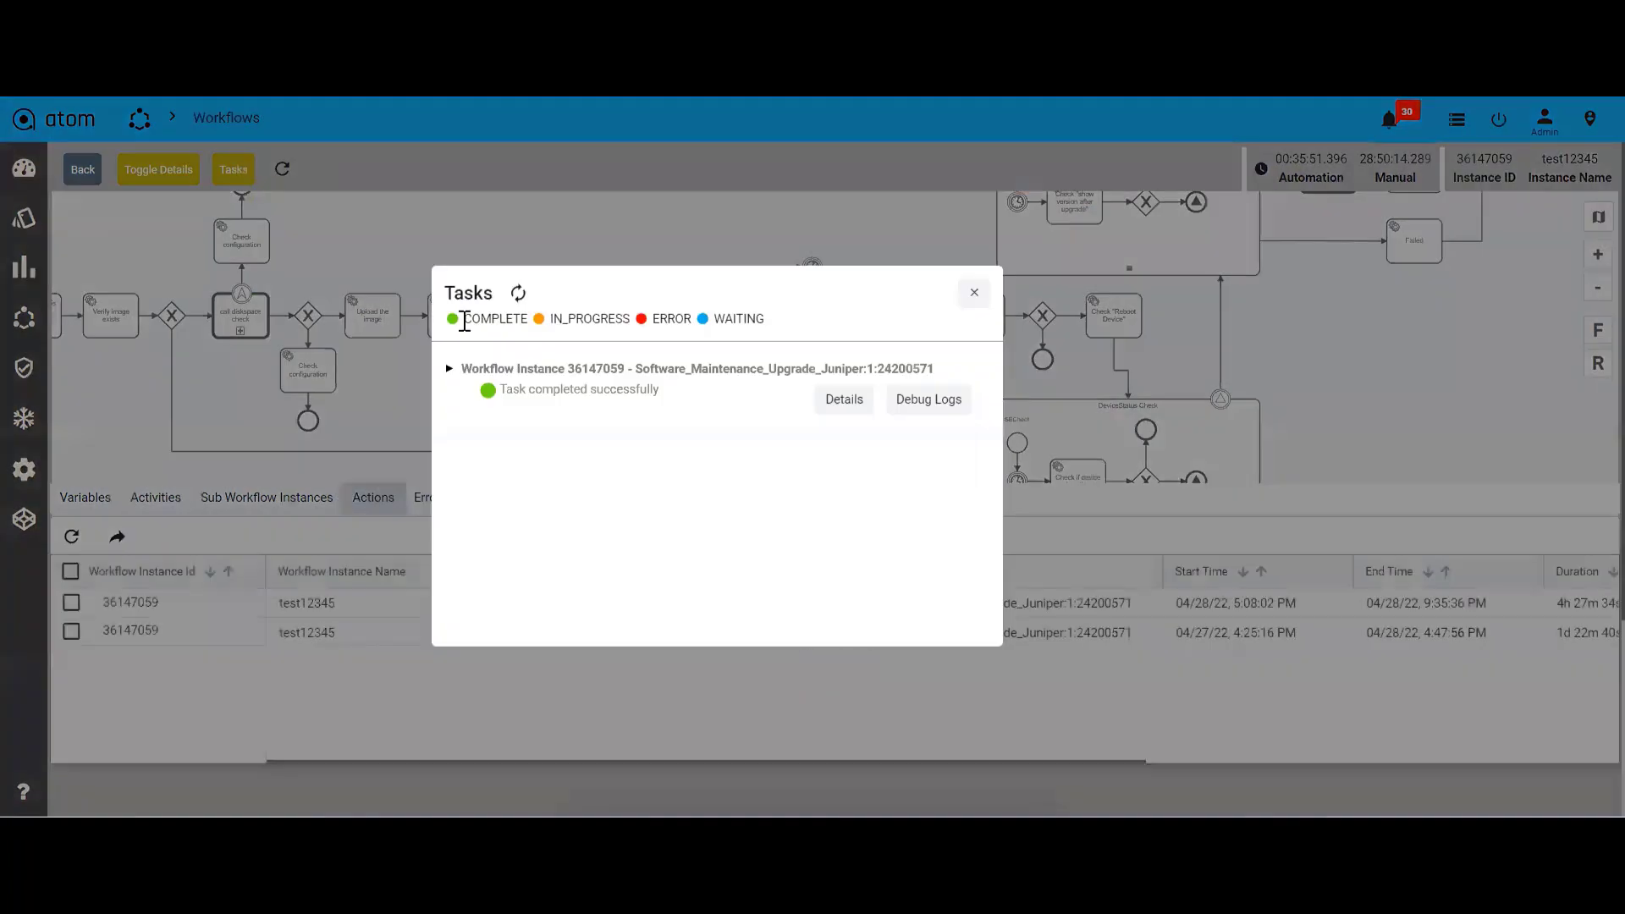
{"action": "left_click", "coordinate": [449, 370]}
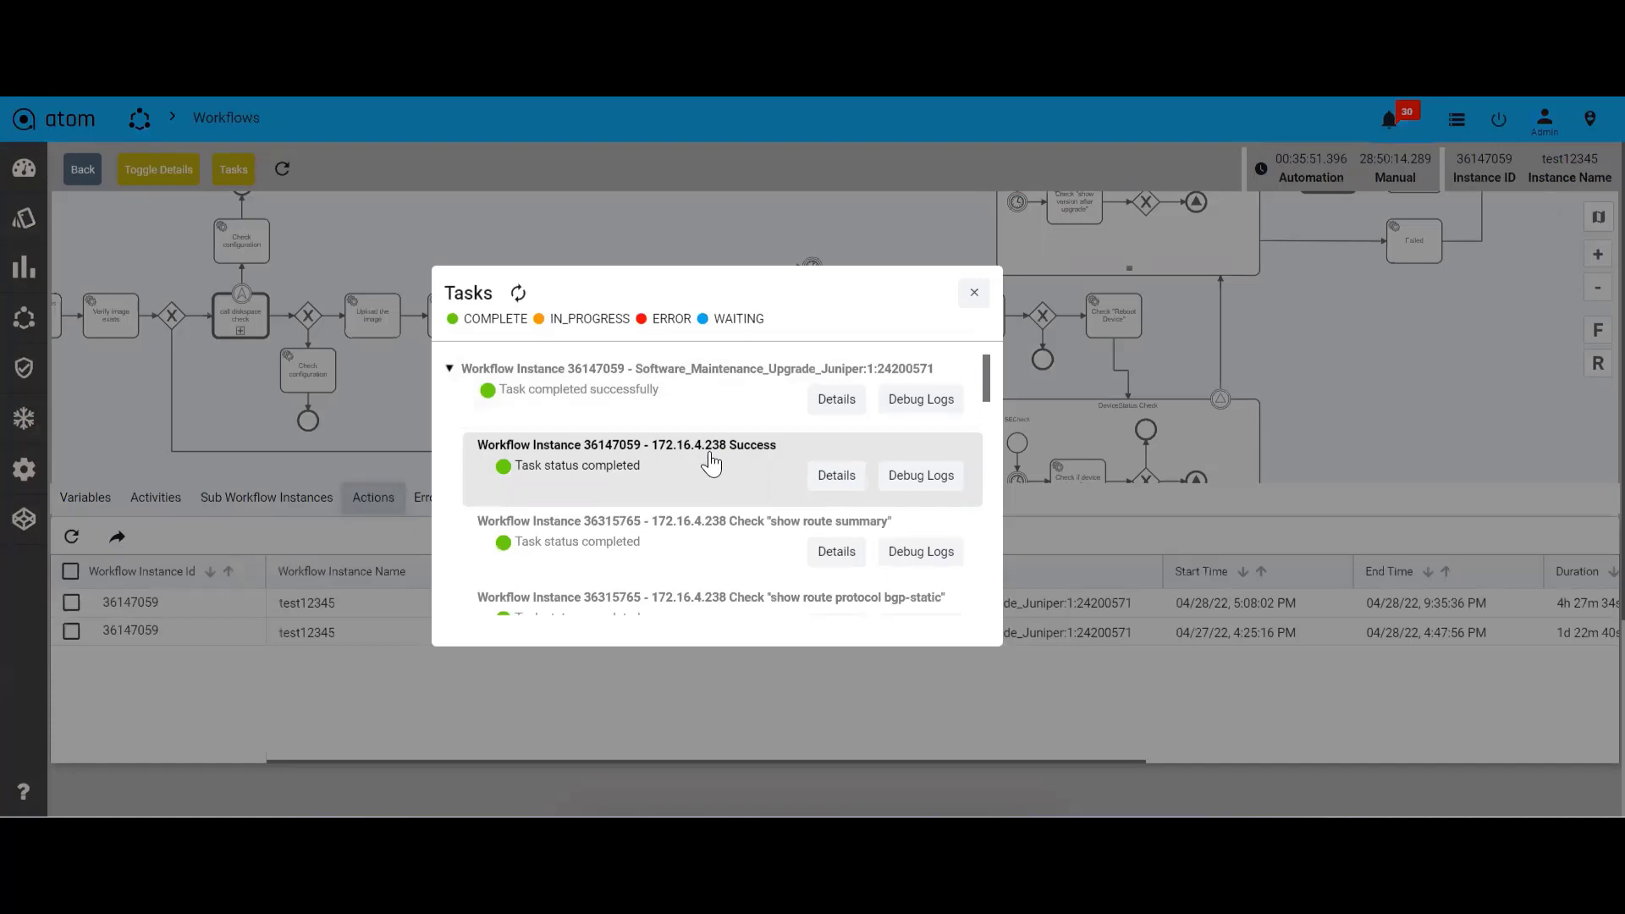
{"action": "left_click", "coordinate": [842, 475]}
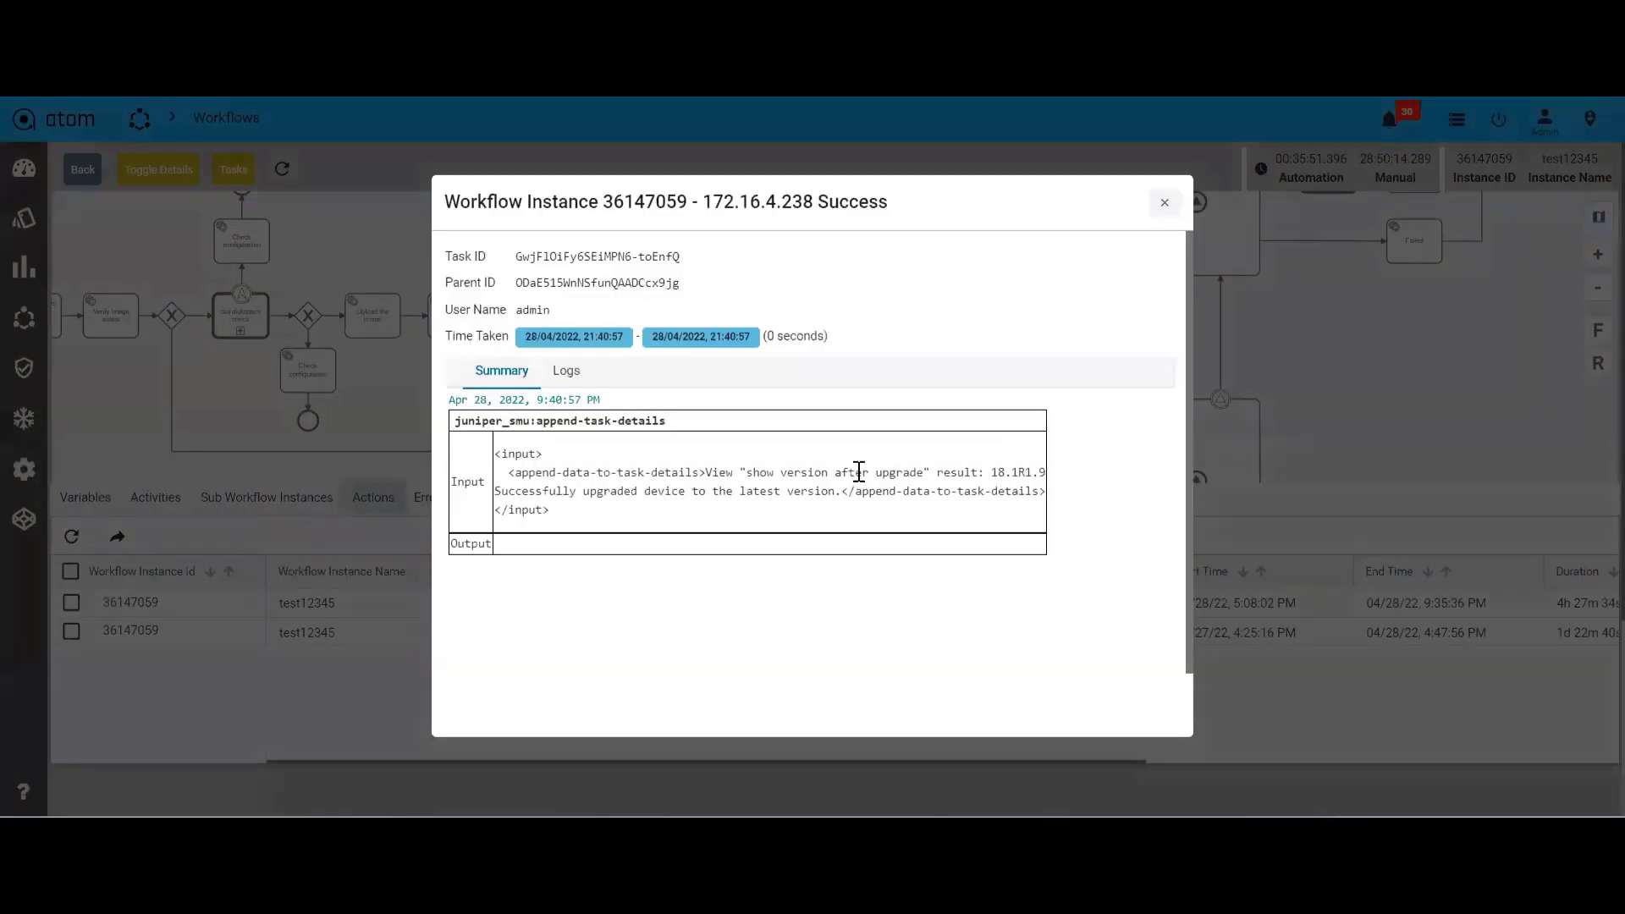
{"action": "left_click_drag", "start_coordinate": [767, 472], "coordinate": [1004, 476]}
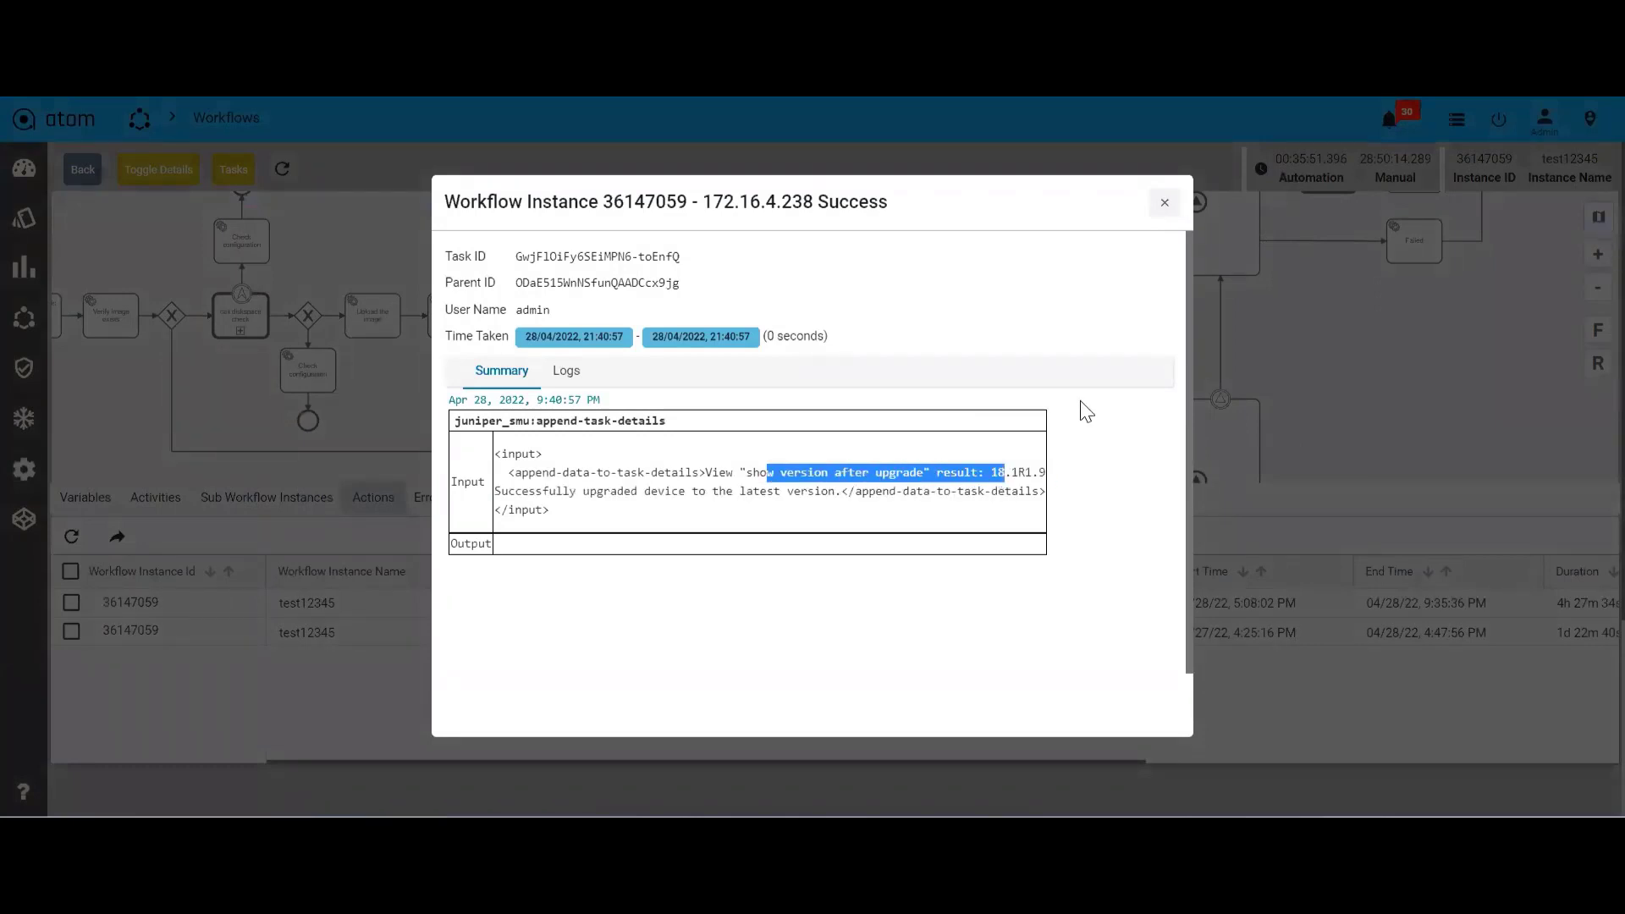
{"action": "left_click", "coordinate": [1165, 204]}
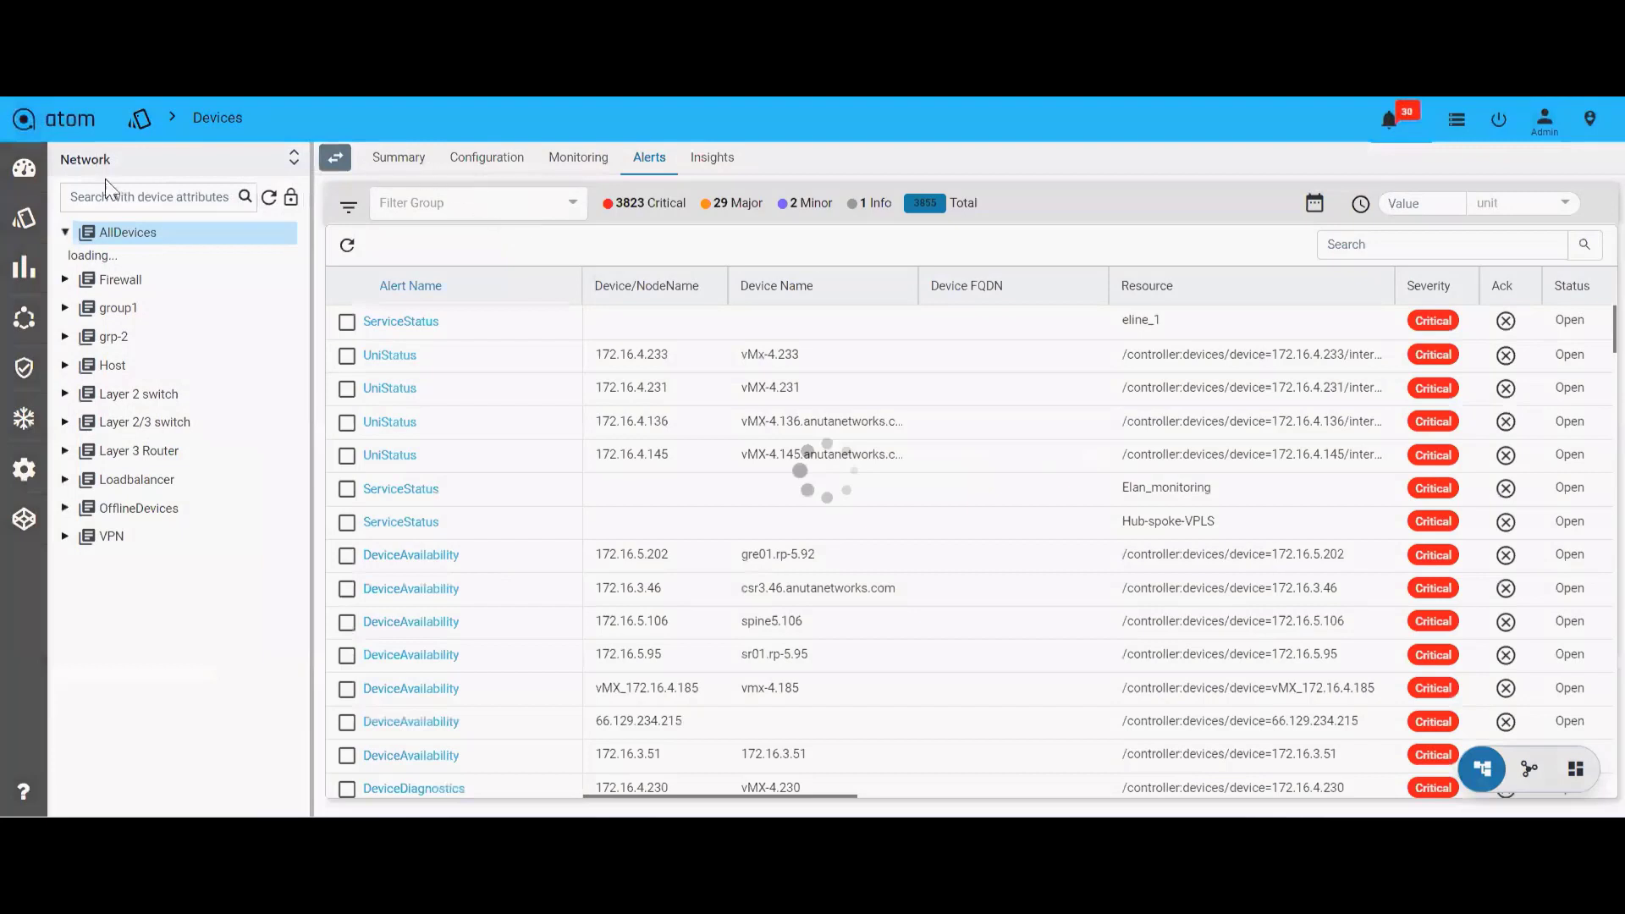
Find device 172.16.4.238 in the device inventory by searching for 238 and check the software version under platform in its summary
{"action": "left_click", "coordinate": [135, 197]}
{"action": "type", "text": "238"}
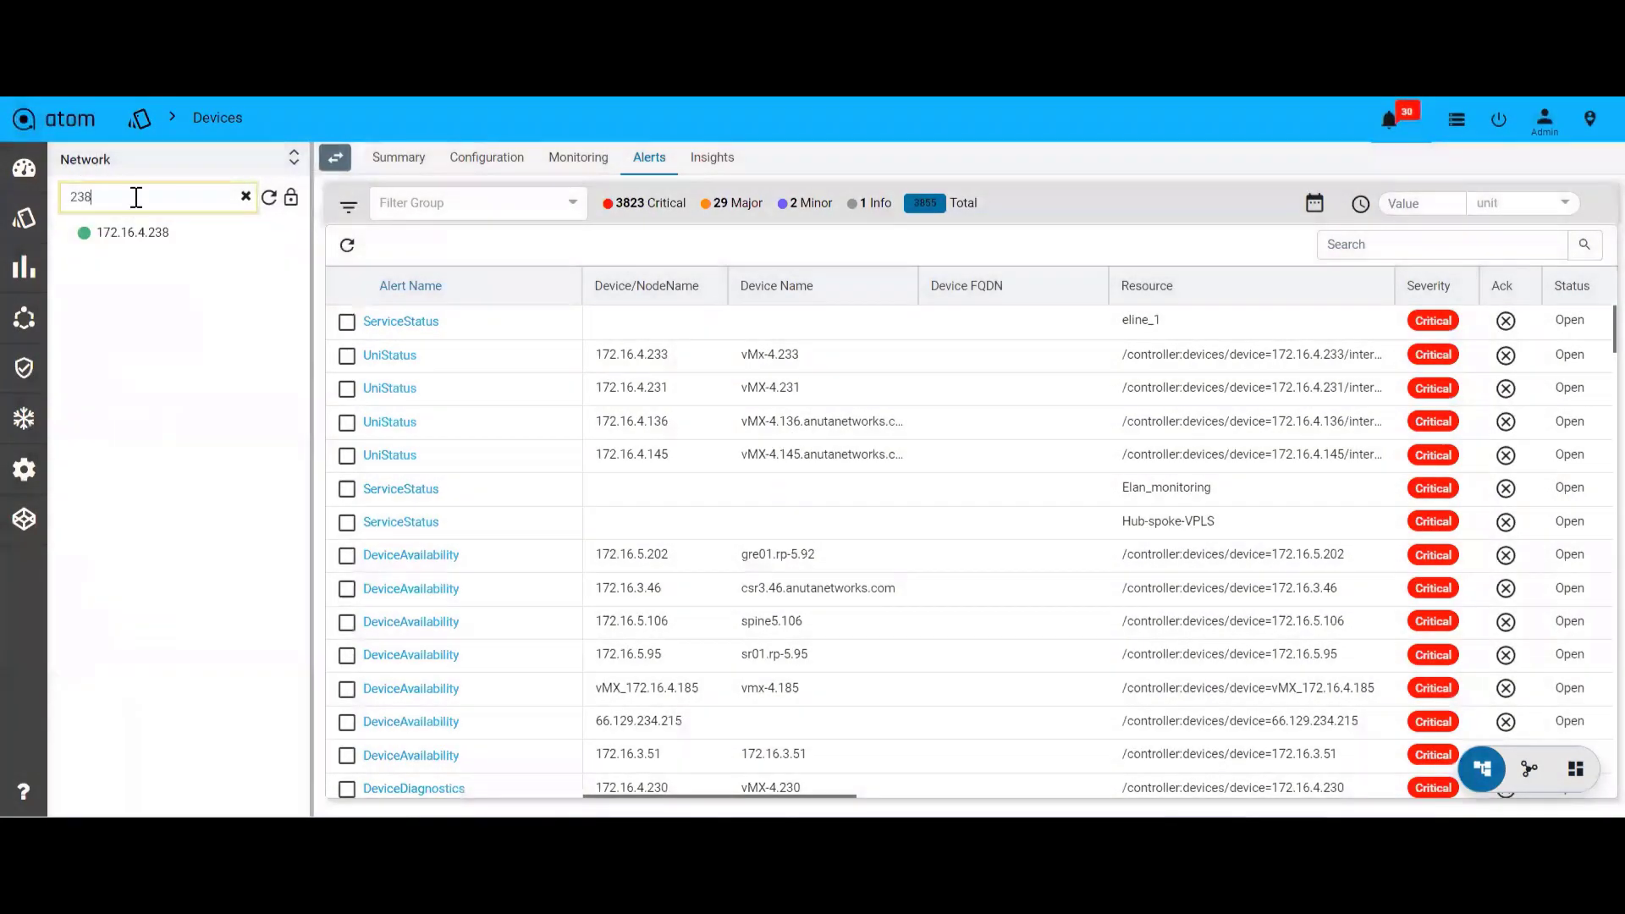
{"action": "left_click", "coordinate": [142, 239]}
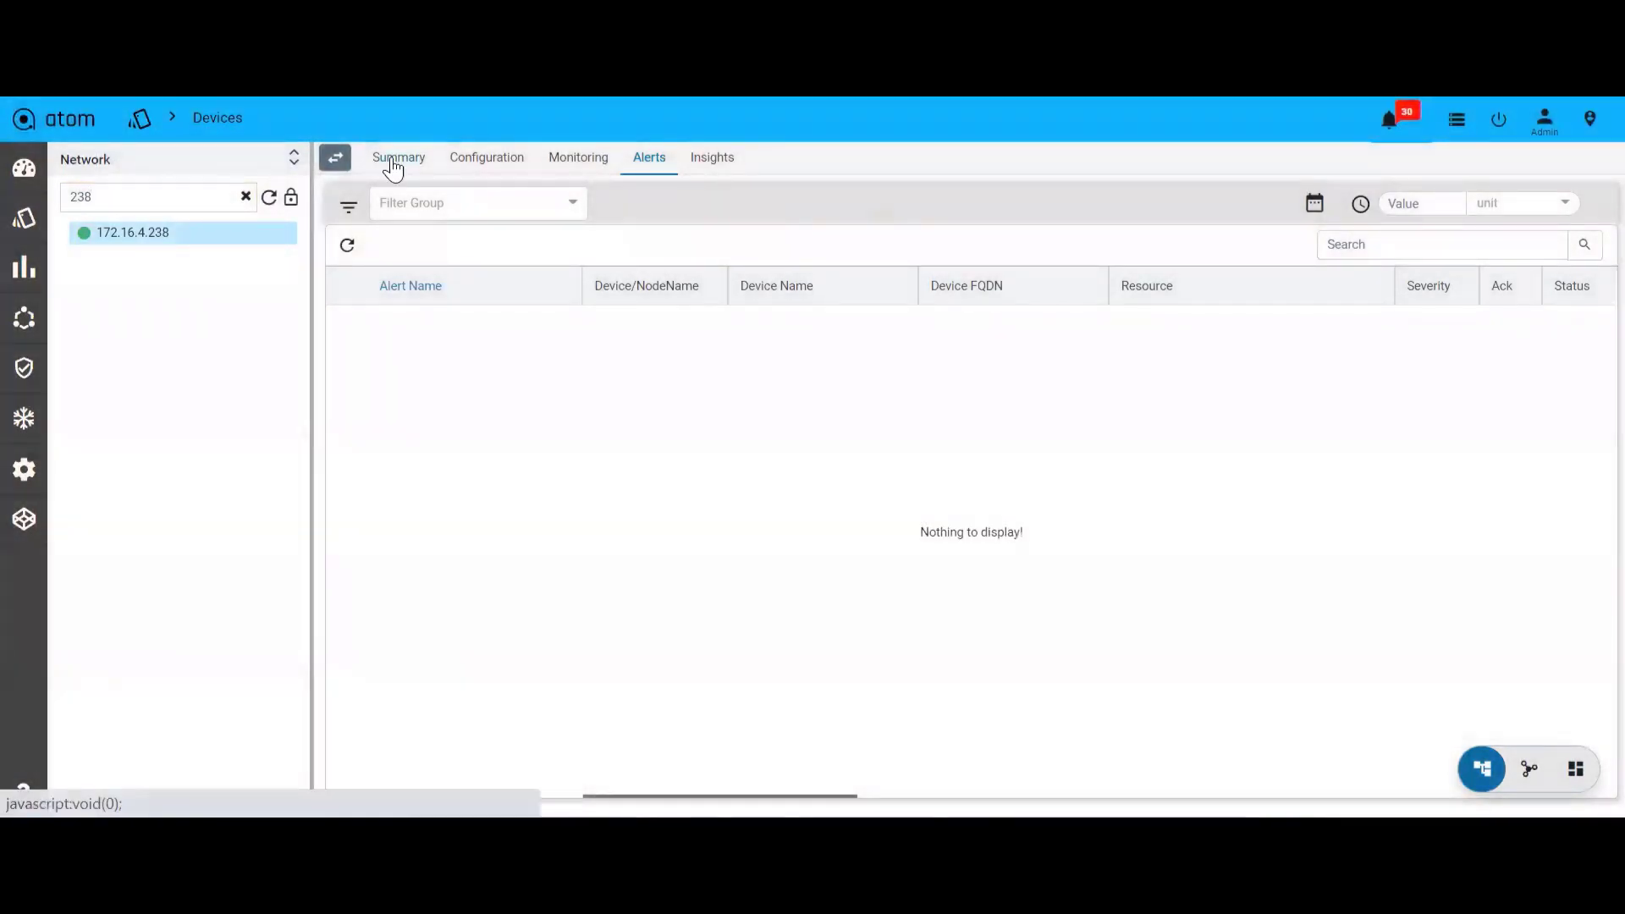
{"action": "left_click", "coordinate": [392, 165]}
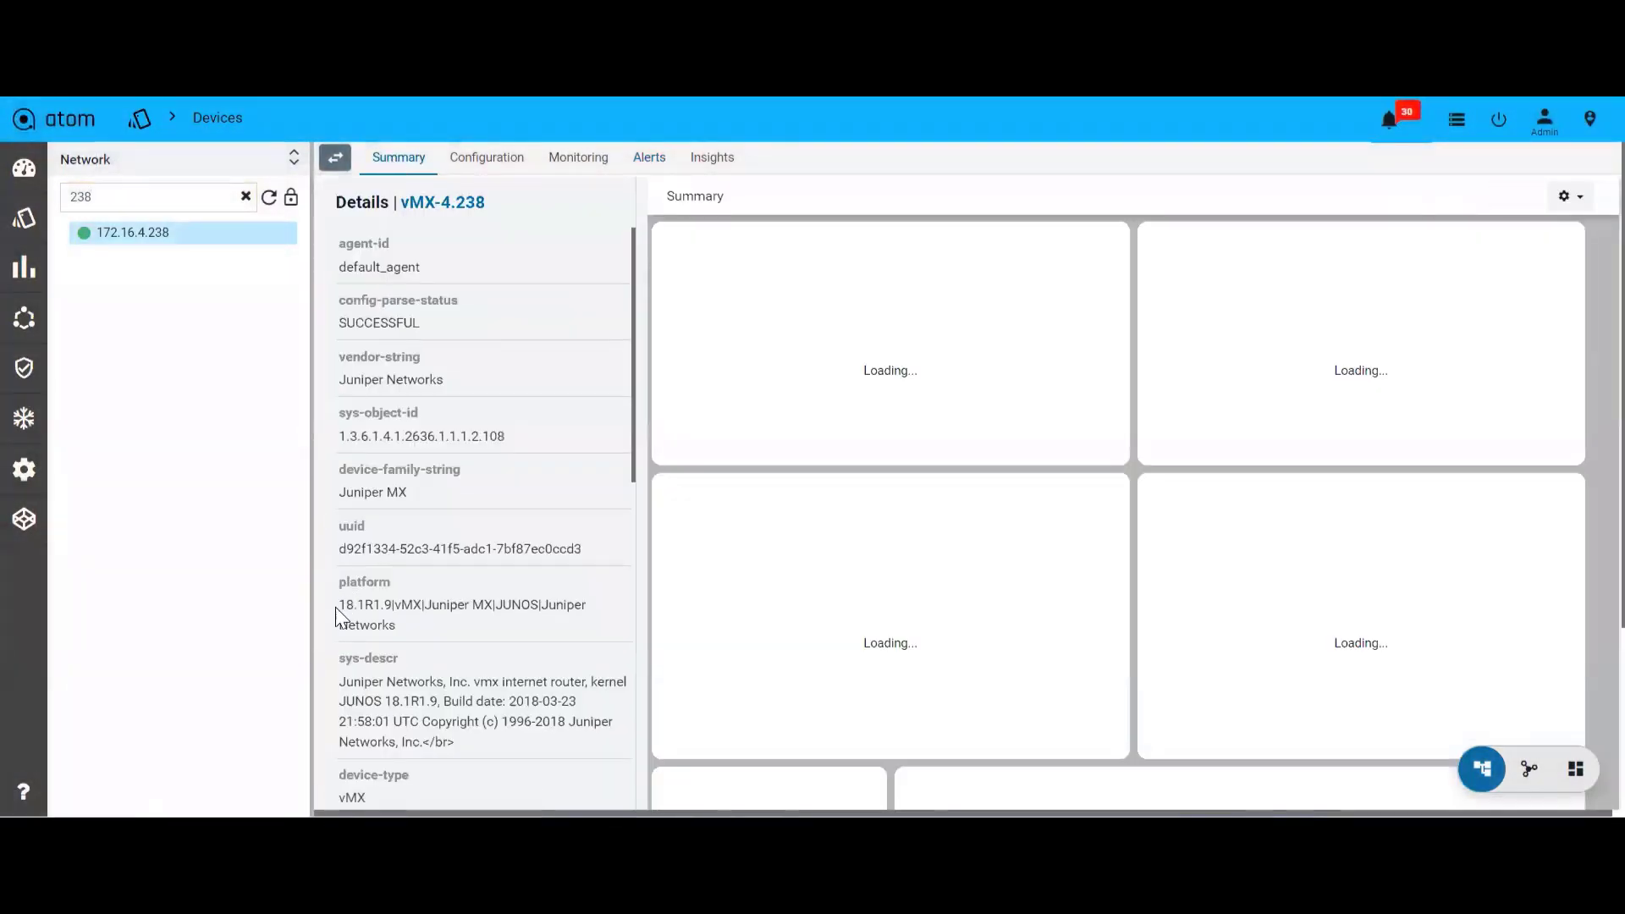
{"action": "left_click_drag", "start_coordinate": [338, 604], "coordinate": [401, 610]}
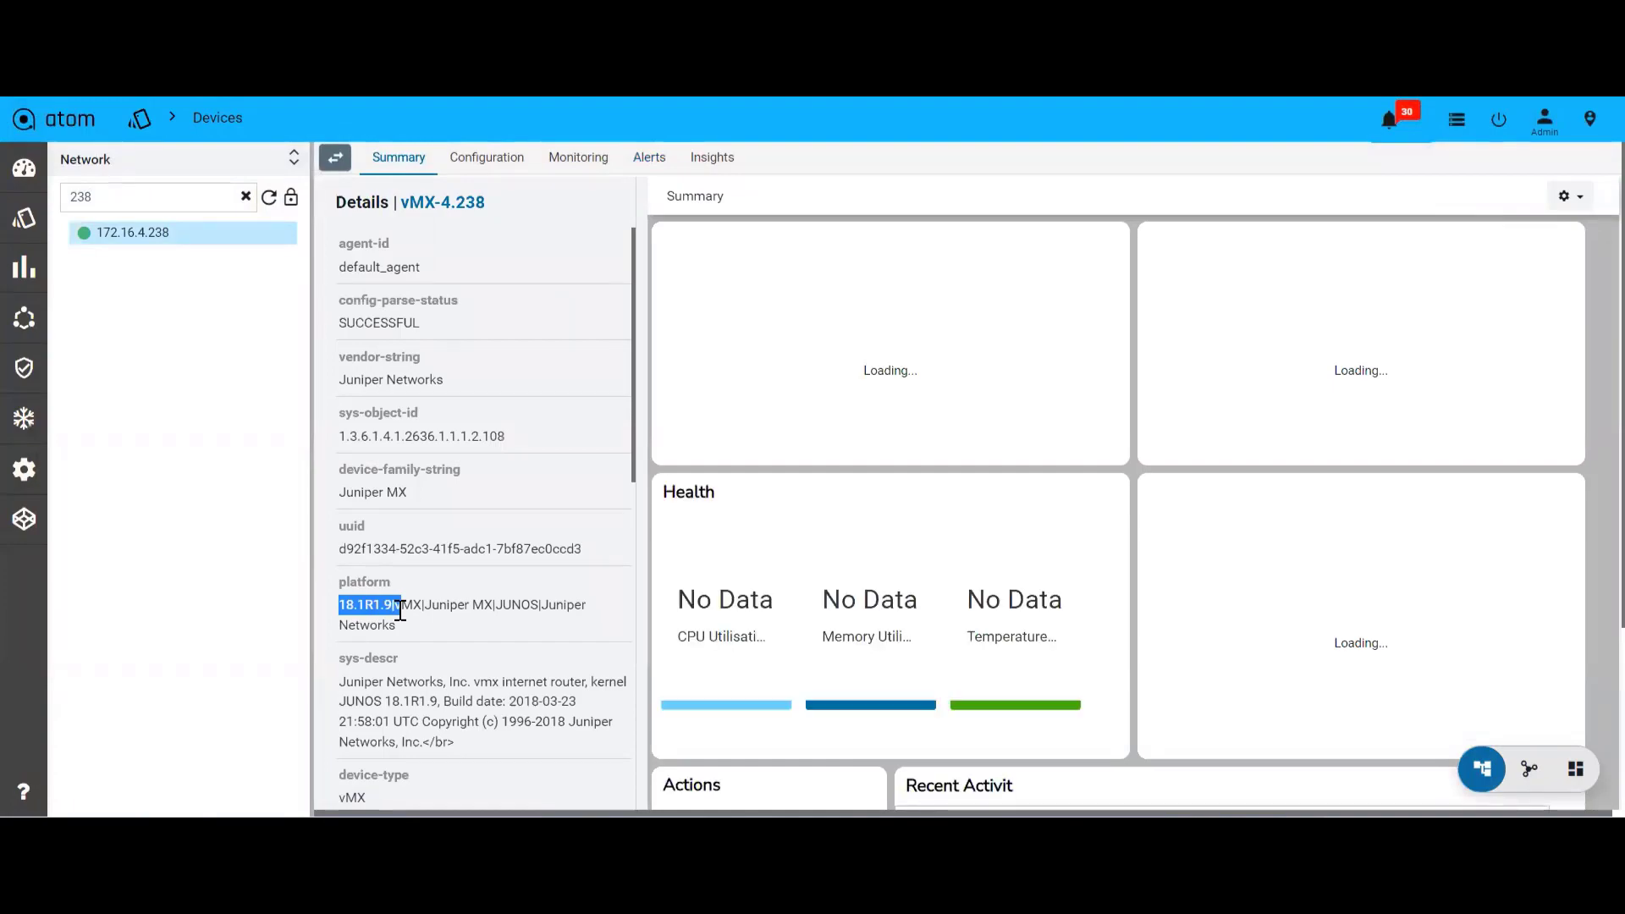